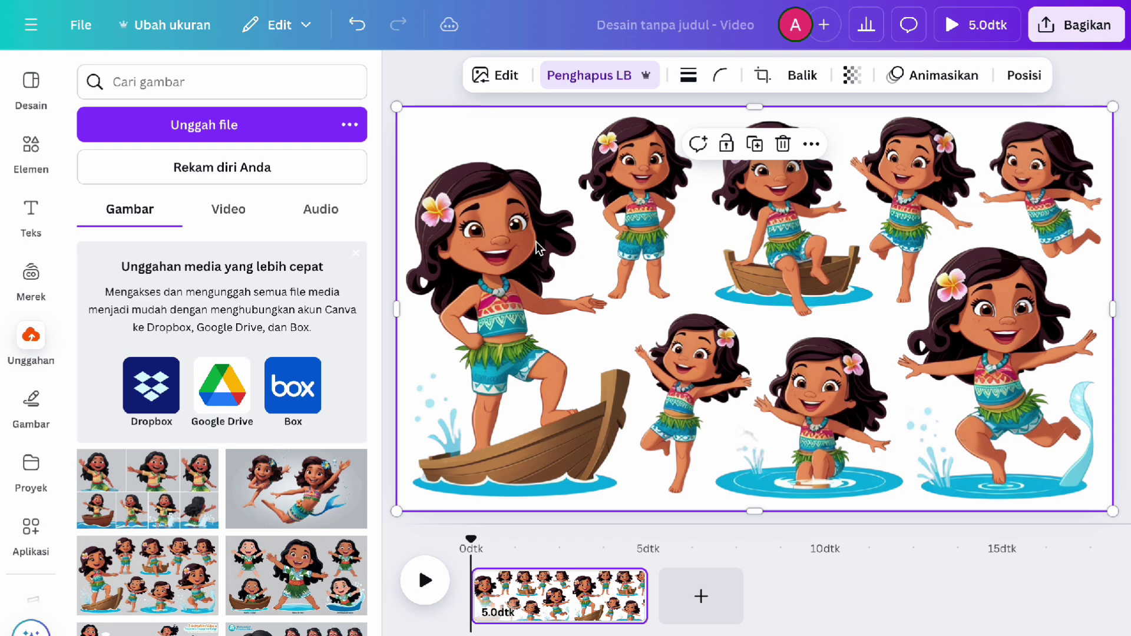
Crop the character sheet to the girl standing on the boat and erase the leftover part of the neighbouring figure
drag(1114, 314, 641, 347)
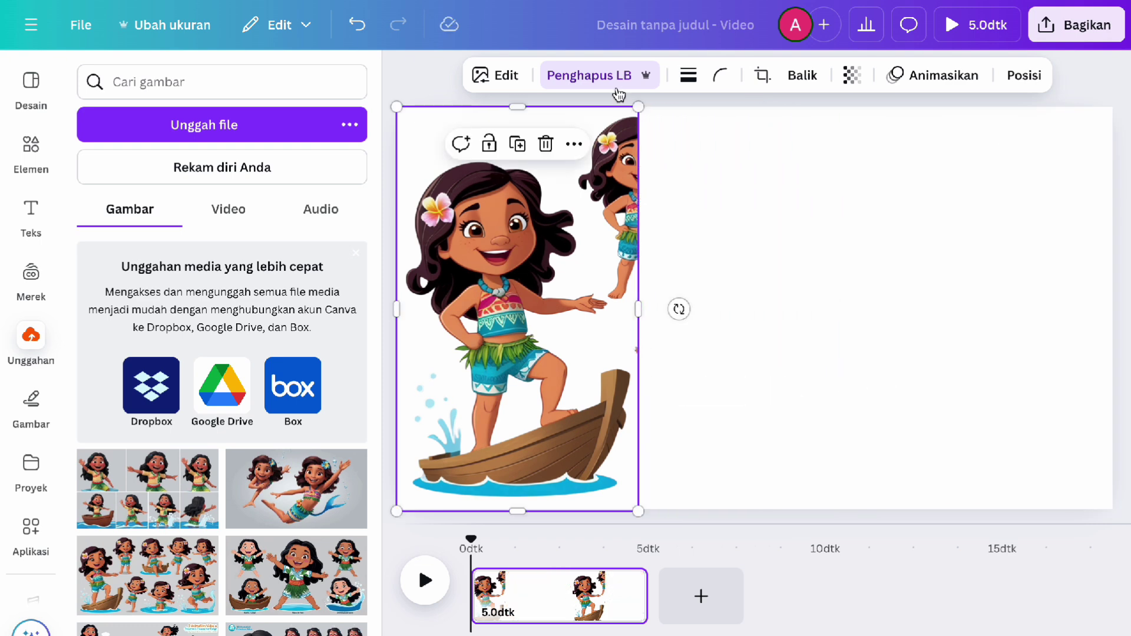
drag(517, 106, 518, 126)
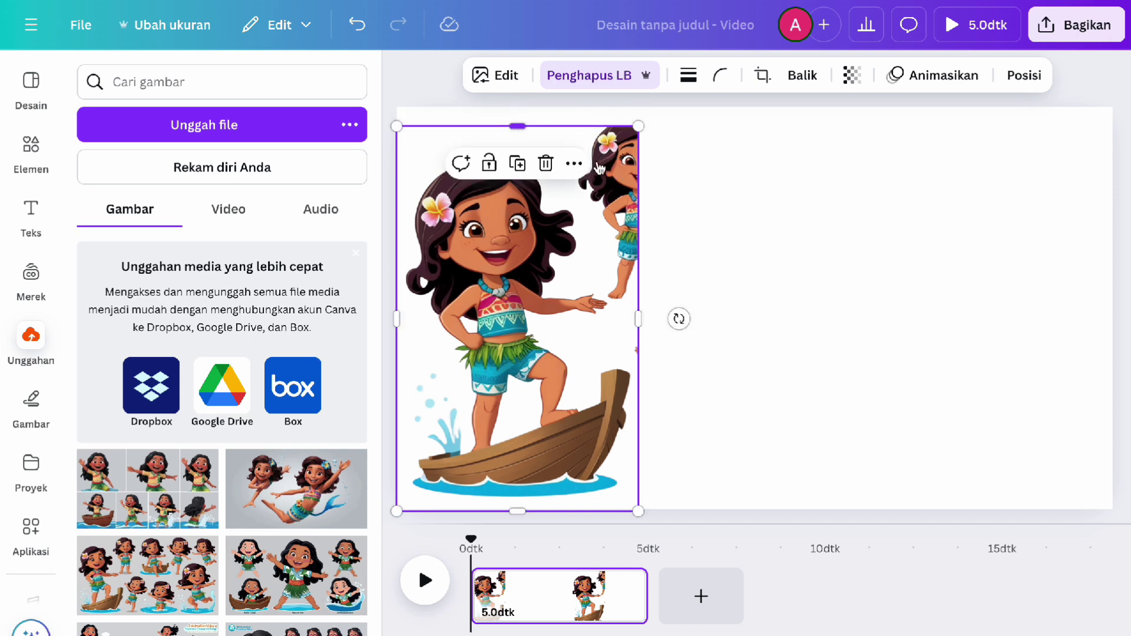
click(484, 77)
click(147, 254)
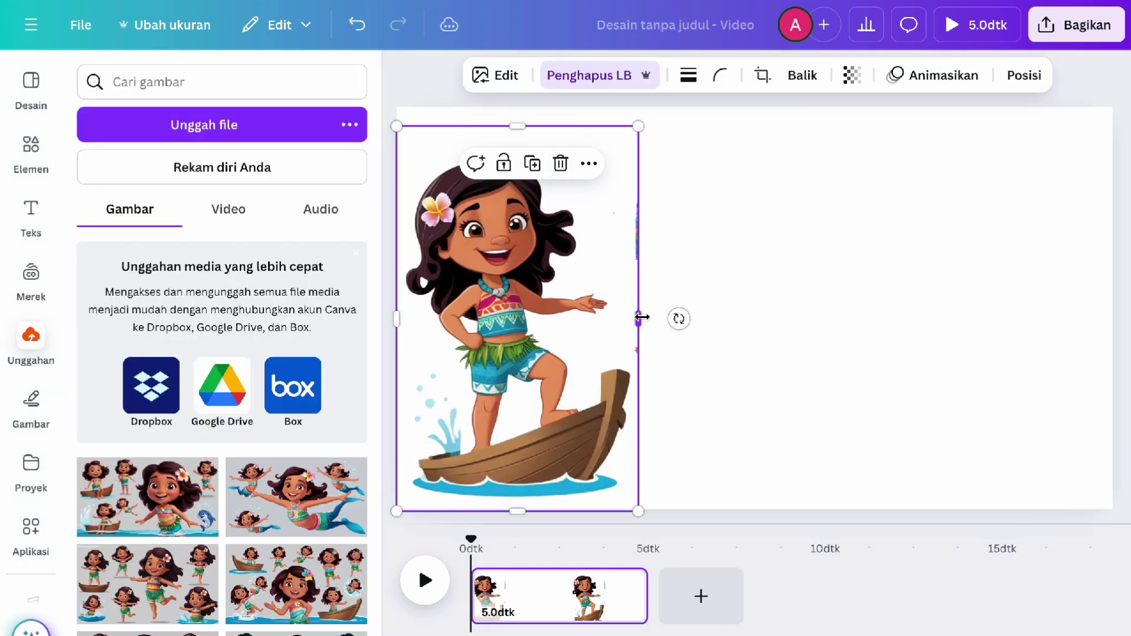
drag(639, 316, 636, 318)
click(732, 273)
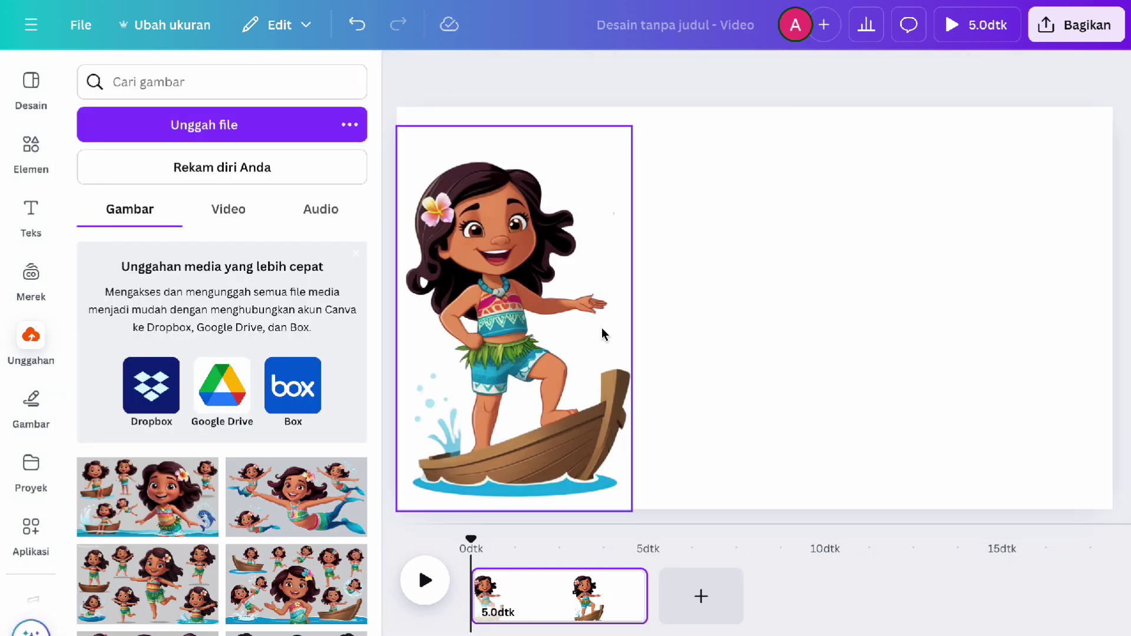
Duplicate the page showing the girl on the boat
click(623, 584)
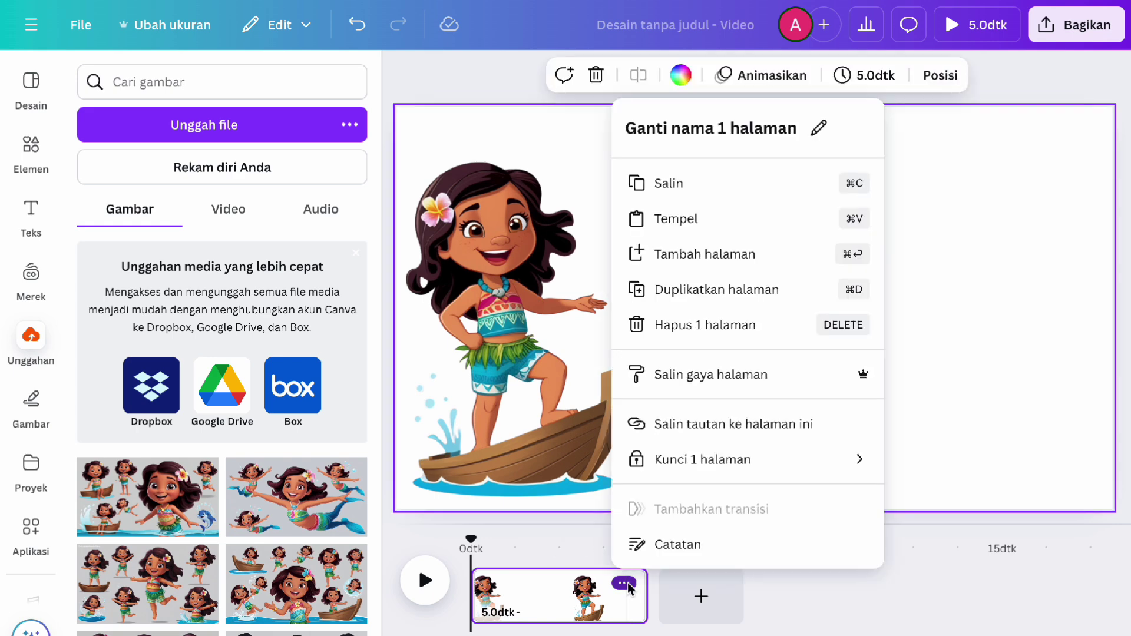
click(715, 288)
Paint over most of the girl's mouth with the marker in skin tone #E7925A sampled from her face
scroll(709, 387, up, 5)
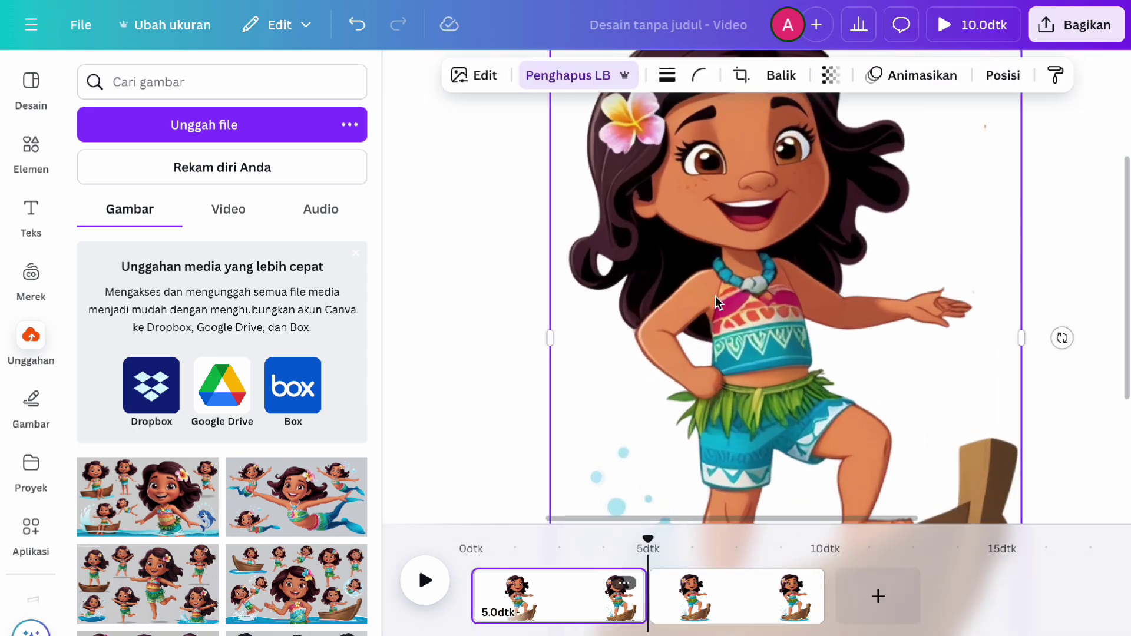
scroll(696, 332, up, 3)
scroll(696, 332, up, 3)
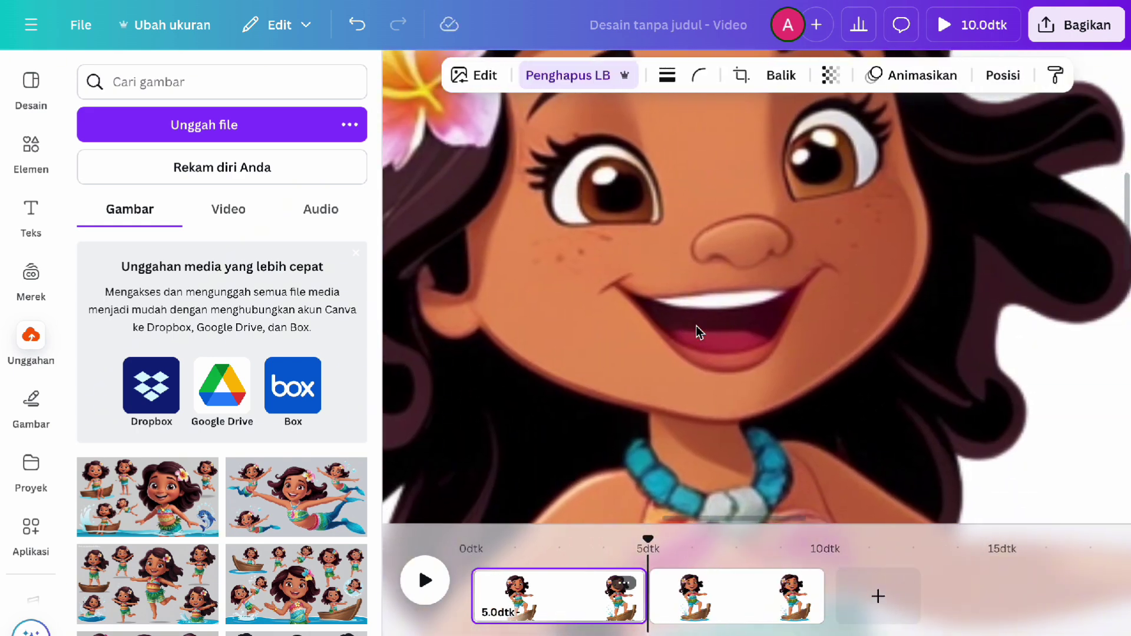
click(31, 407)
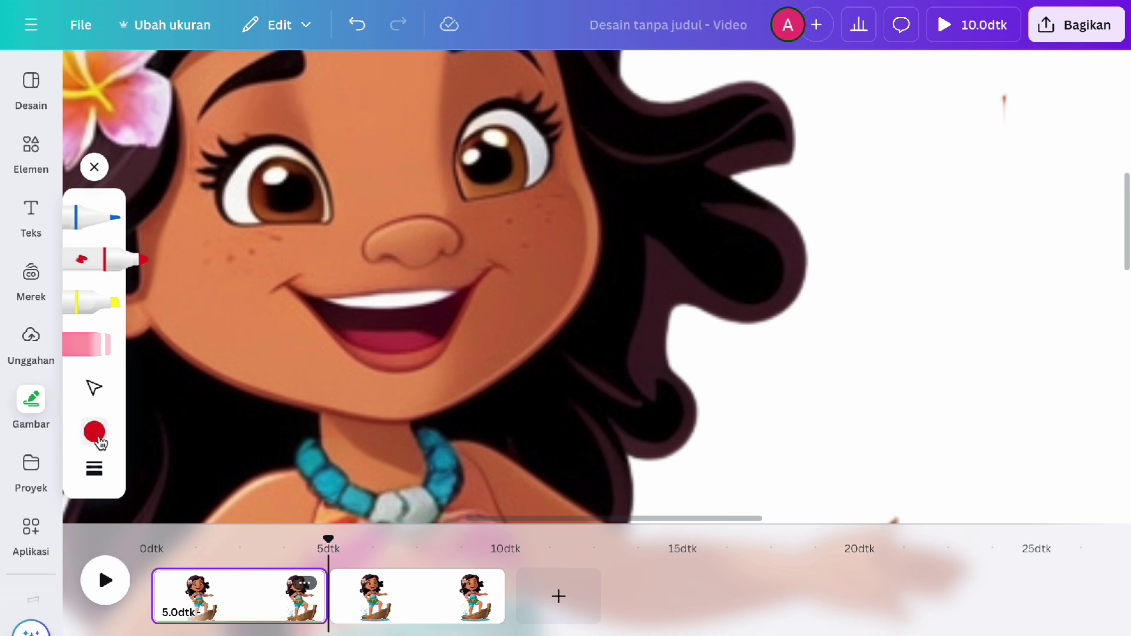
click(96, 436)
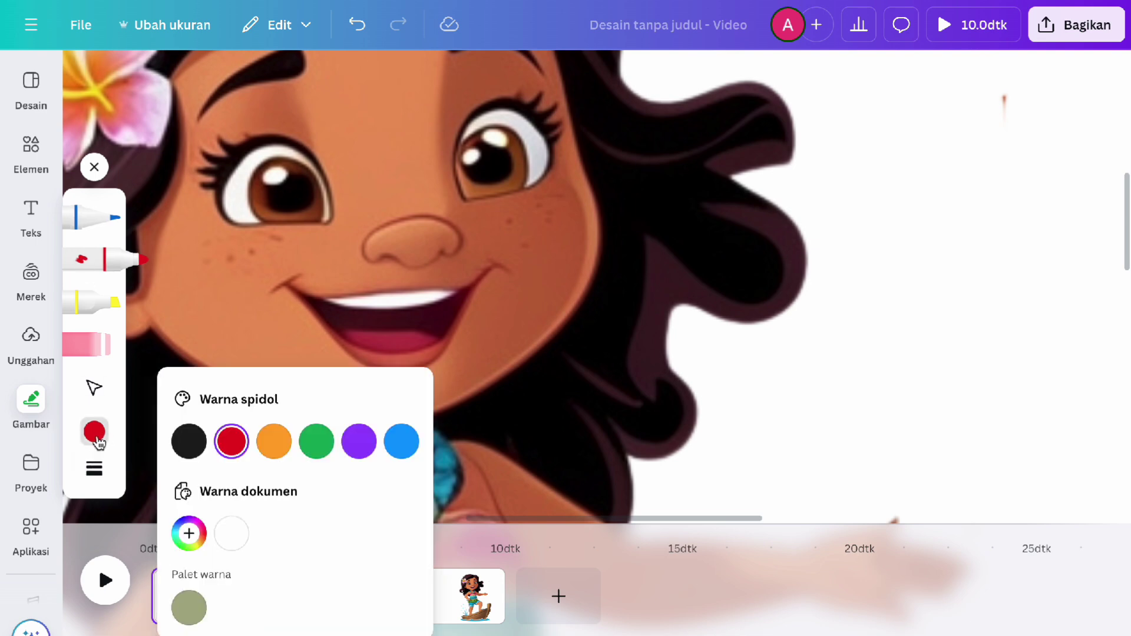
click(190, 535)
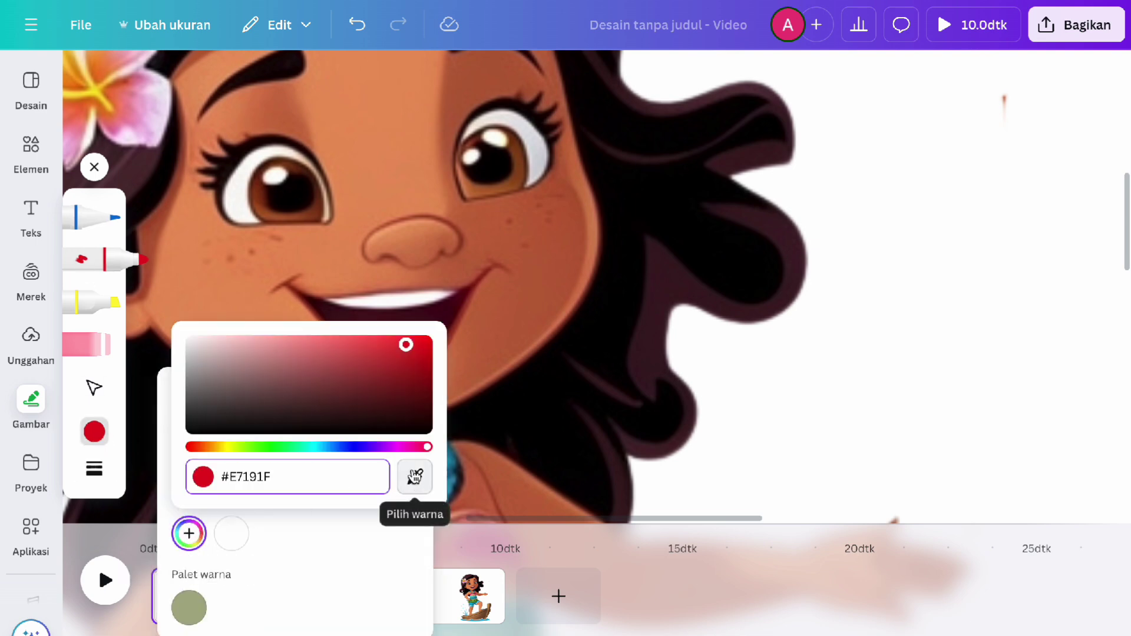
click(411, 478)
click(338, 270)
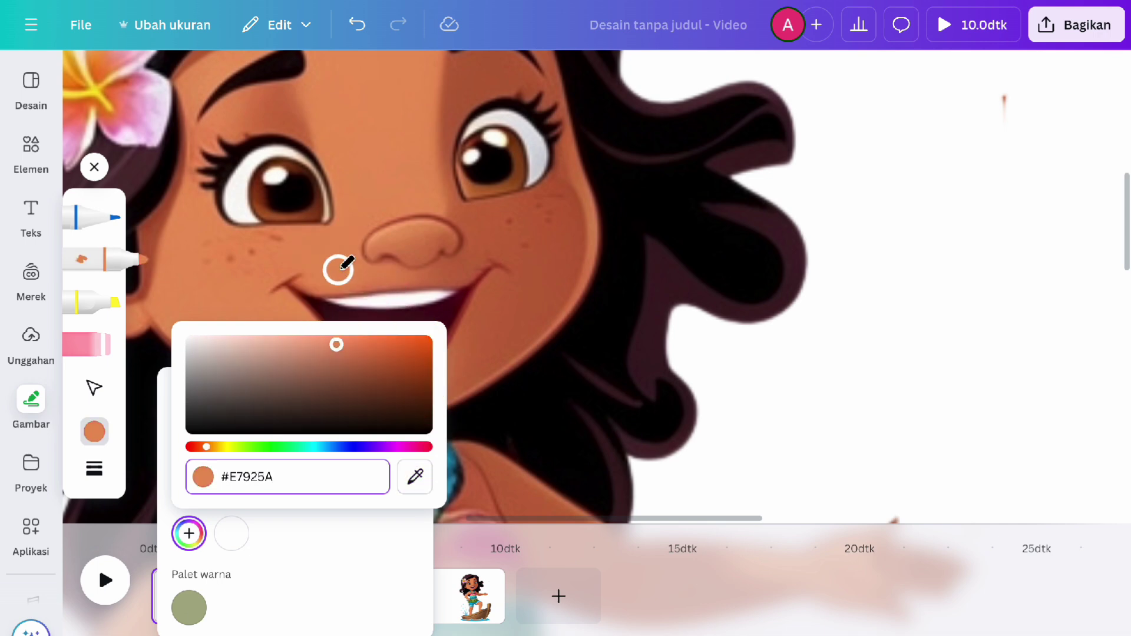
click(287, 283)
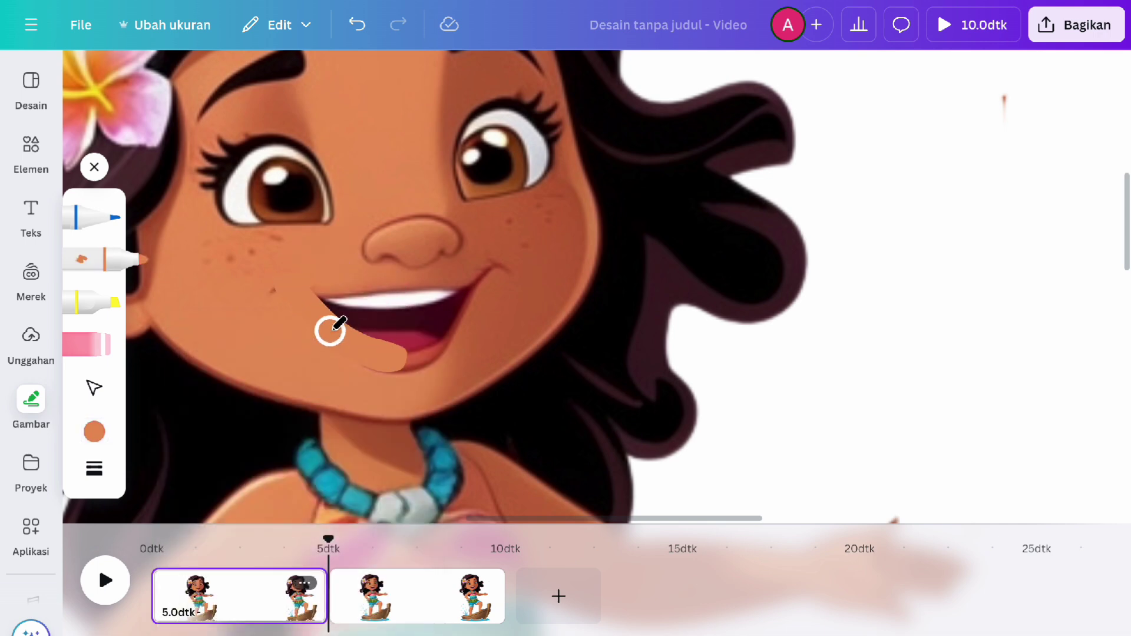
mouse_move(329, 331)
mouse_down()
mouse_move(408, 354)
mouse_move(313, 287)
mouse_move(378, 311)
mouse_move(410, 380)
mouse_move(417, 296)
mouse_move(424, 341)
mouse_up()
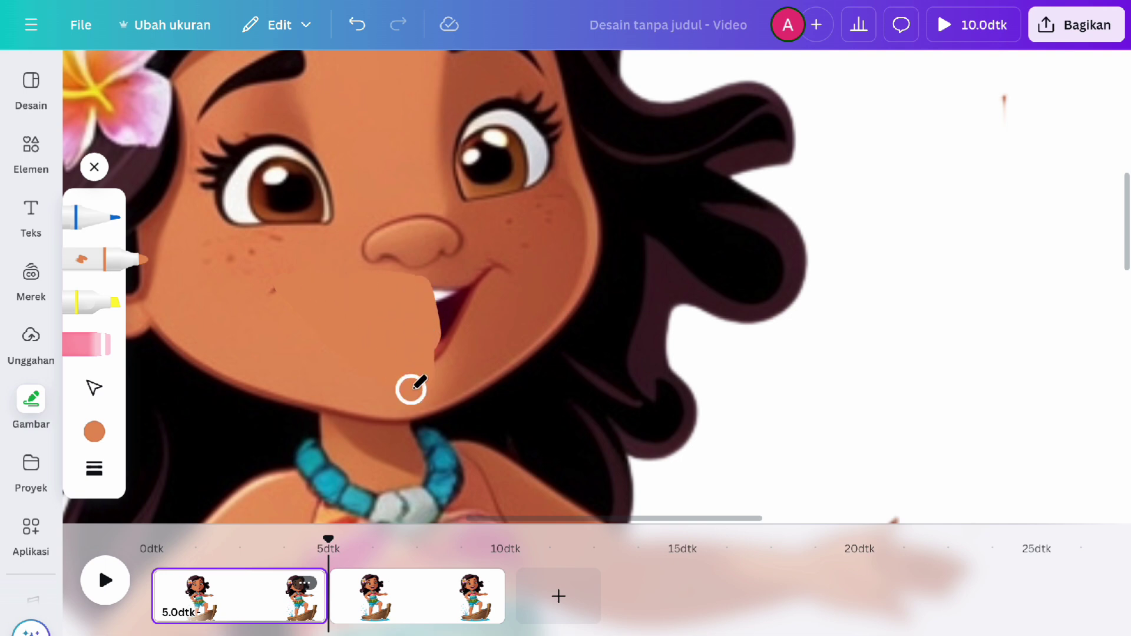
Cover the remaining corner of the mouth with a thinner marker in the darker skin tone #BF663E sampled from the shaded cheek
click(94, 431)
click(189, 532)
click(412, 368)
click(474, 306)
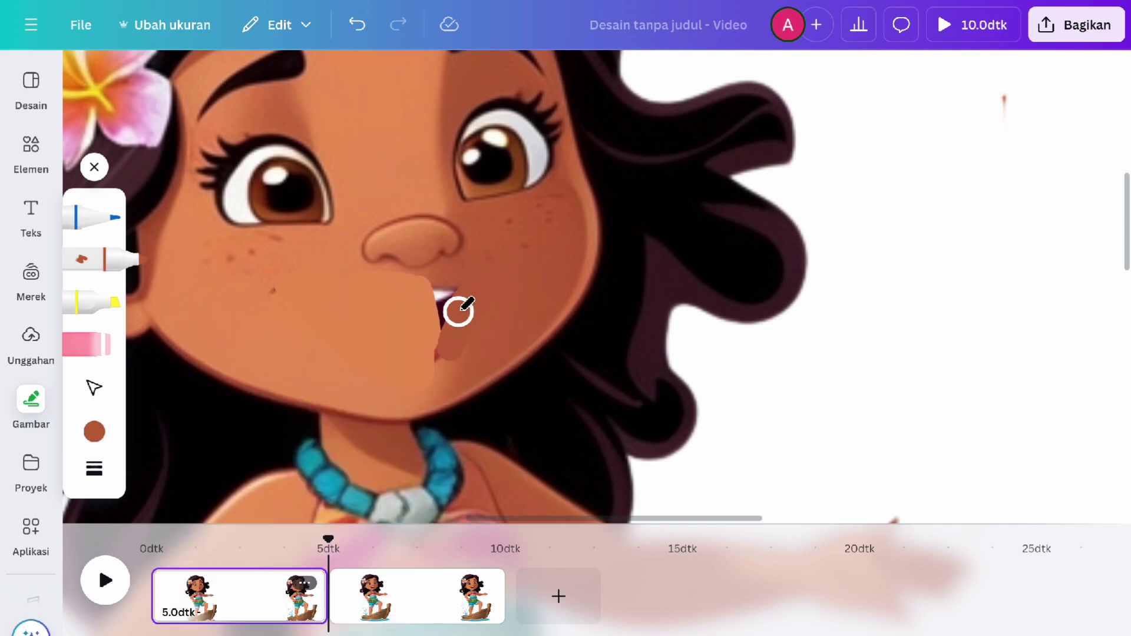
drag(442, 353, 466, 301)
key(ctrl+z)
click(95, 468)
drag(195, 489, 187, 489)
drag(478, 279, 467, 288)
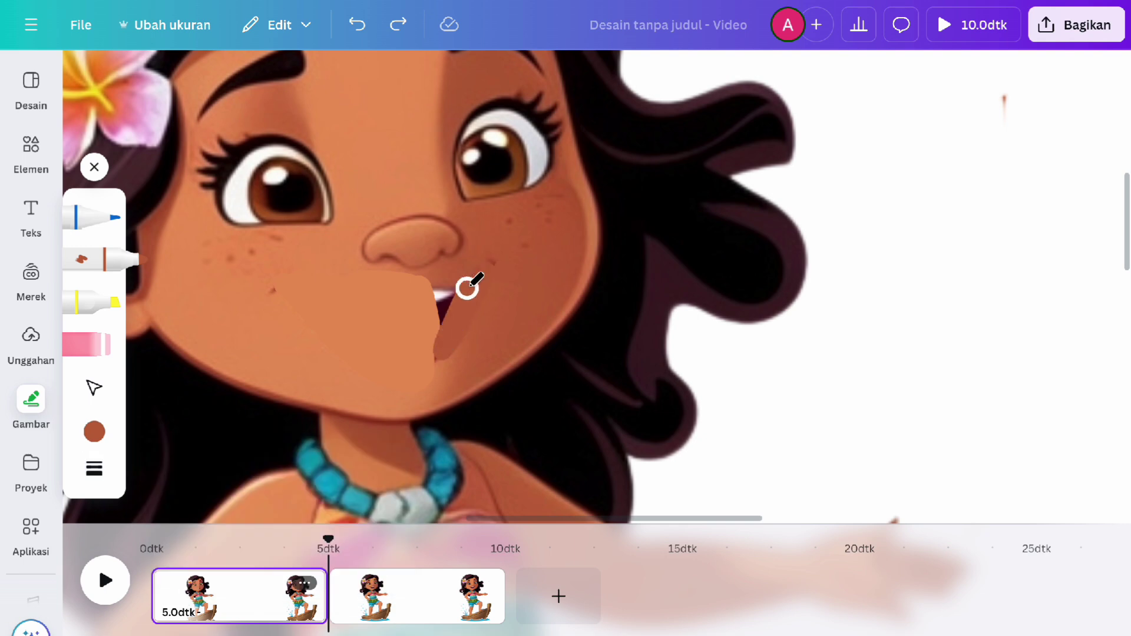
Blend the seam between the two skin tones using the highlighter in the lighter skin colour at thickness 14
click(94, 303)
click(92, 432)
click(189, 532)
click(415, 476)
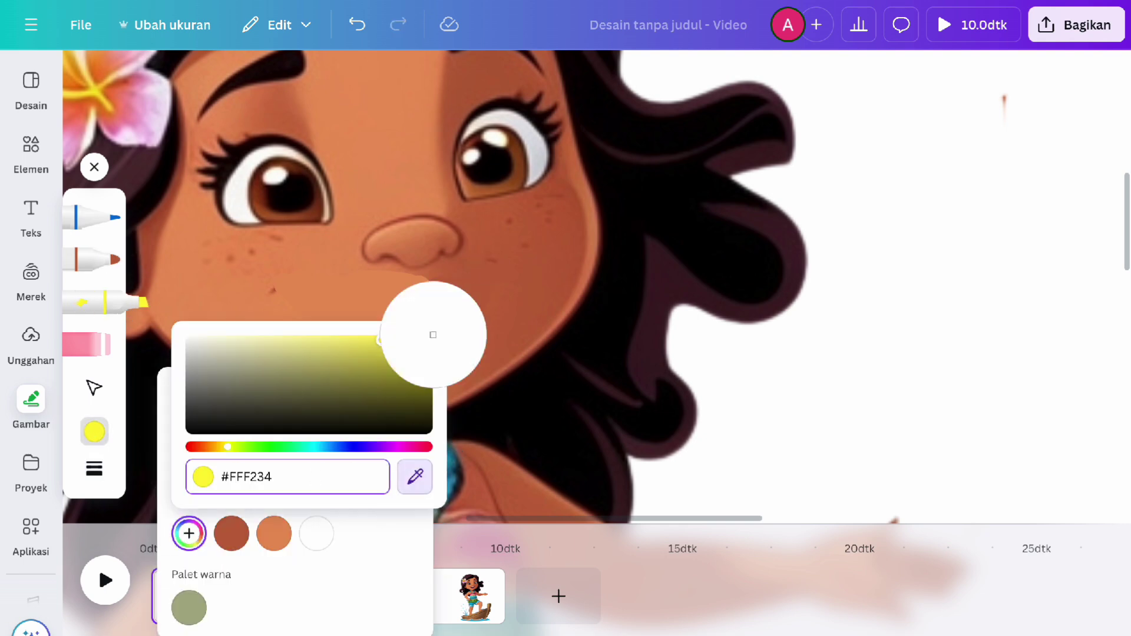
click(410, 313)
drag(428, 302, 429, 368)
key(ctrl+z)
key(ctrl+z)
click(95, 468)
drag(224, 490, 196, 490)
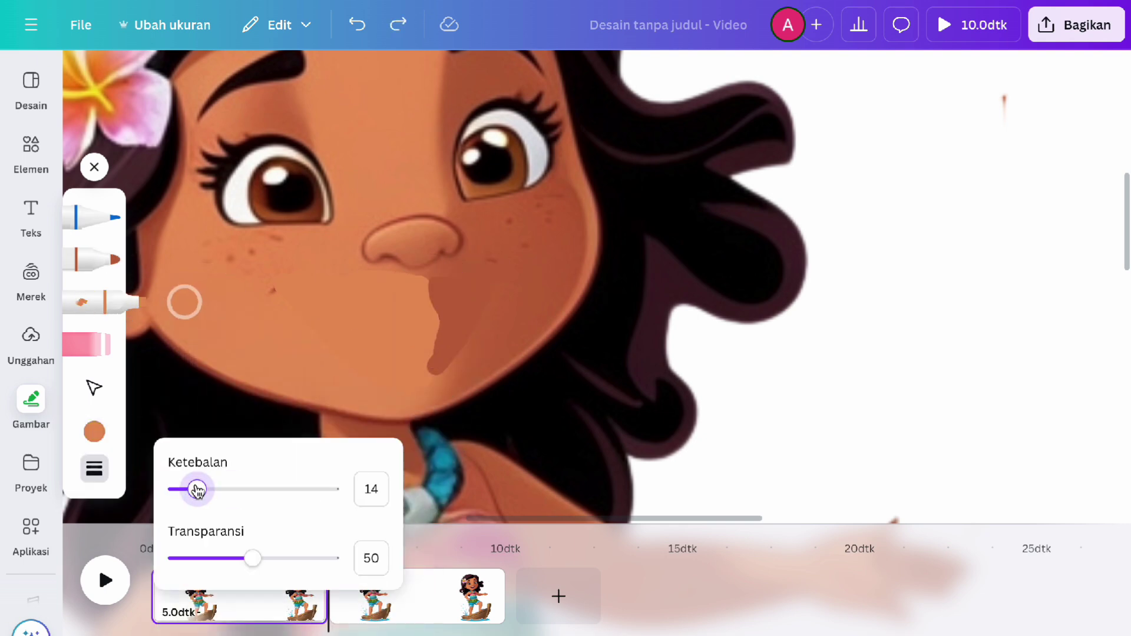
drag(437, 288, 431, 304)
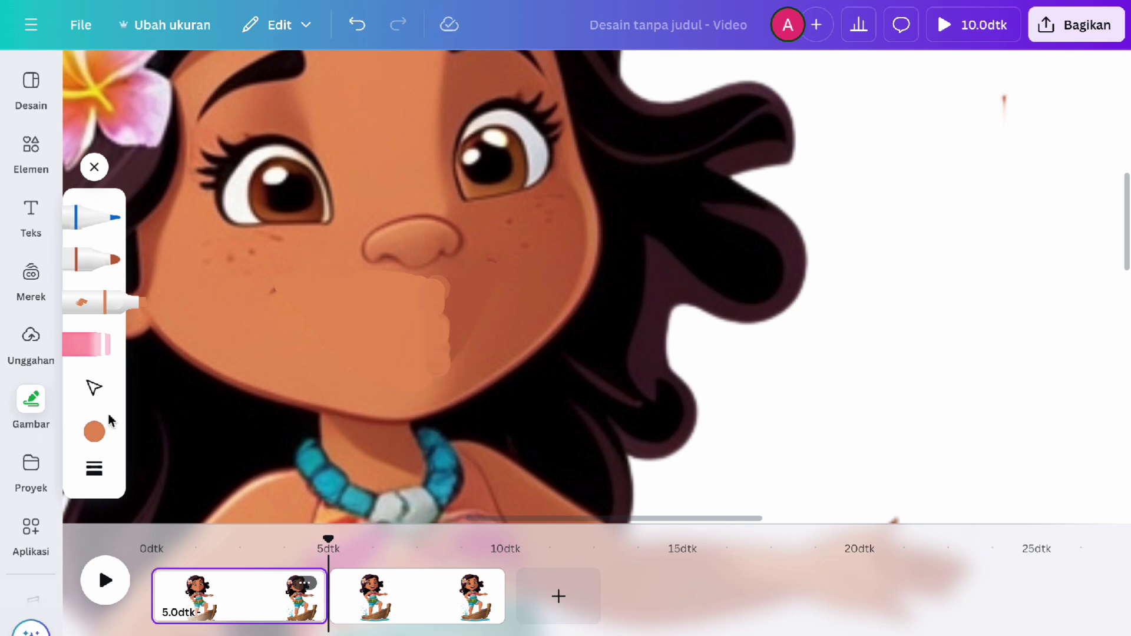
Show the uploaded videos
click(32, 333)
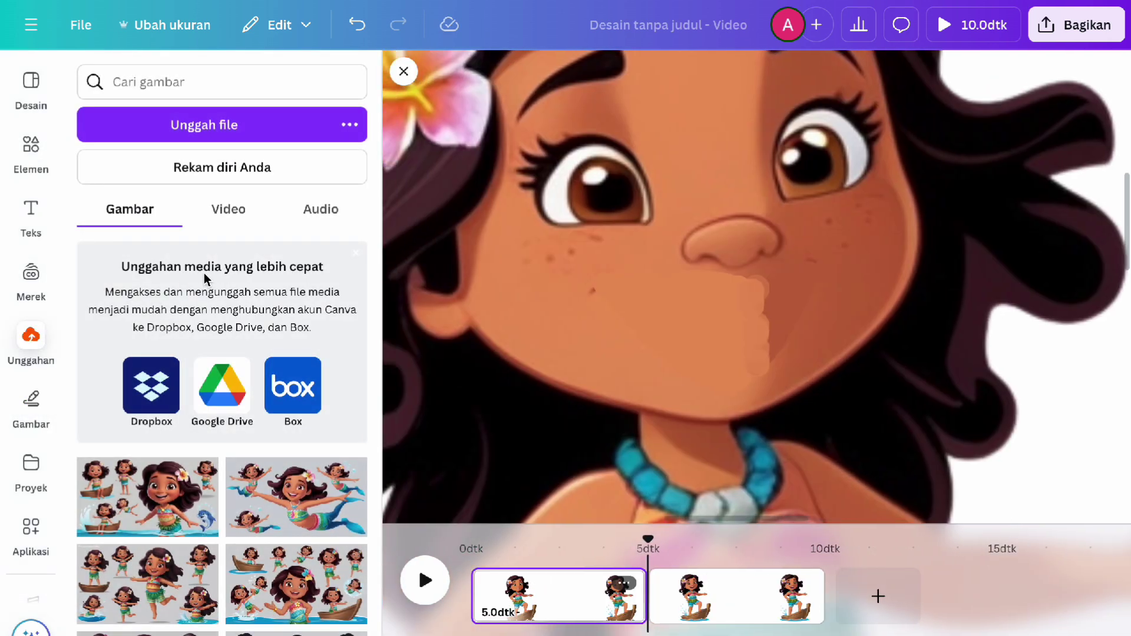
click(224, 209)
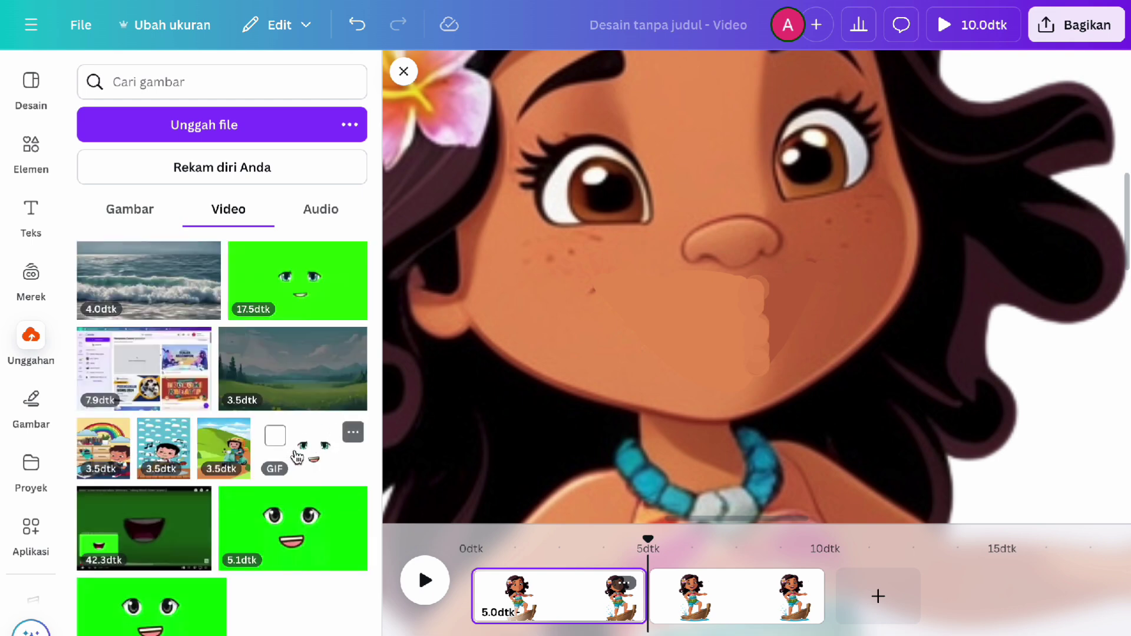
click(297, 292)
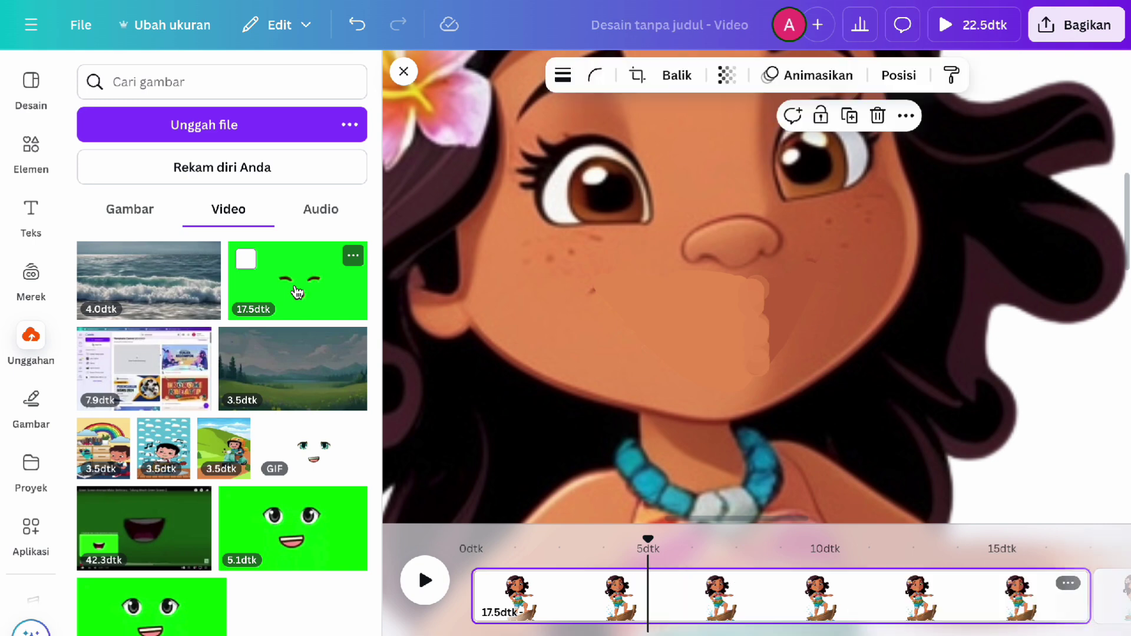
scroll(589, 248, down, 3)
click(651, 82)
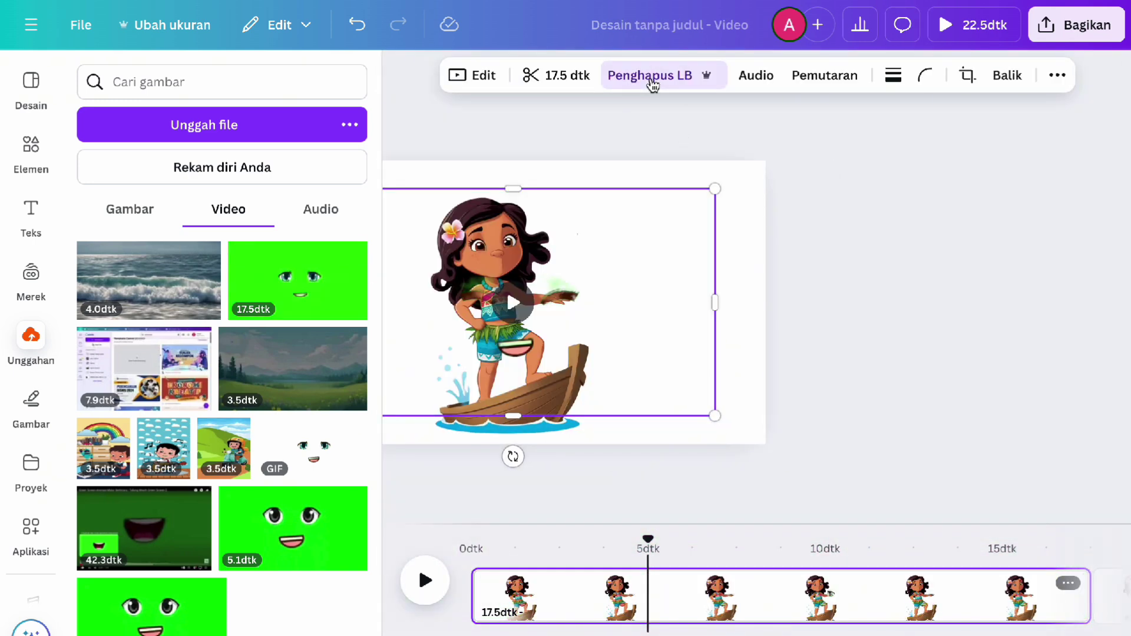
key(Delete)
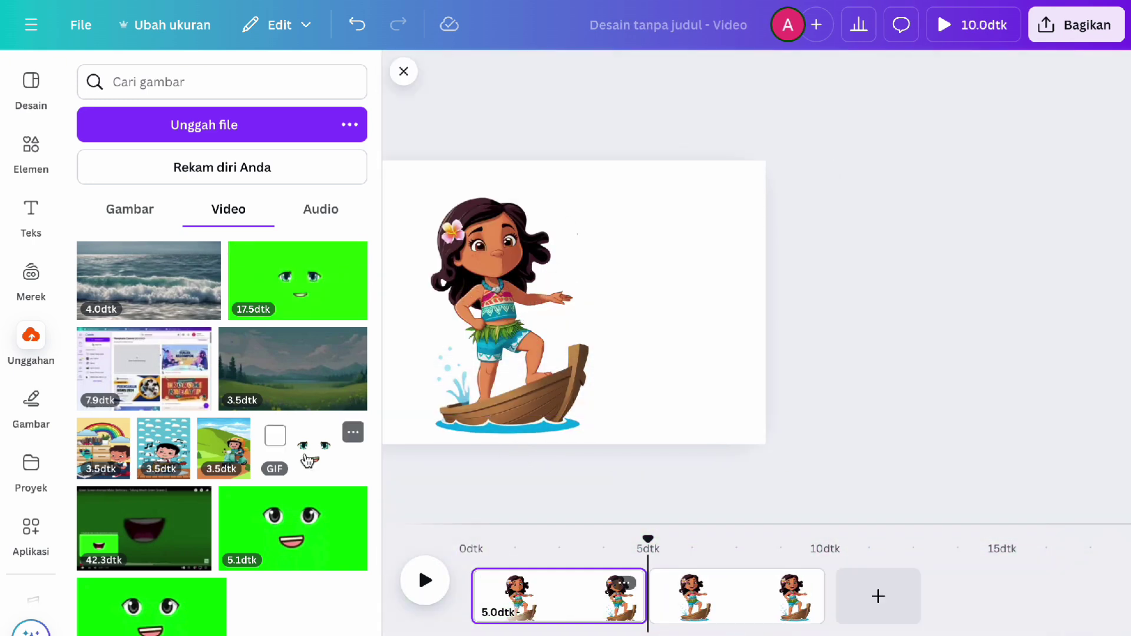
Add the transparent animated face GIF to the page and crop it to just the mouth
click(307, 459)
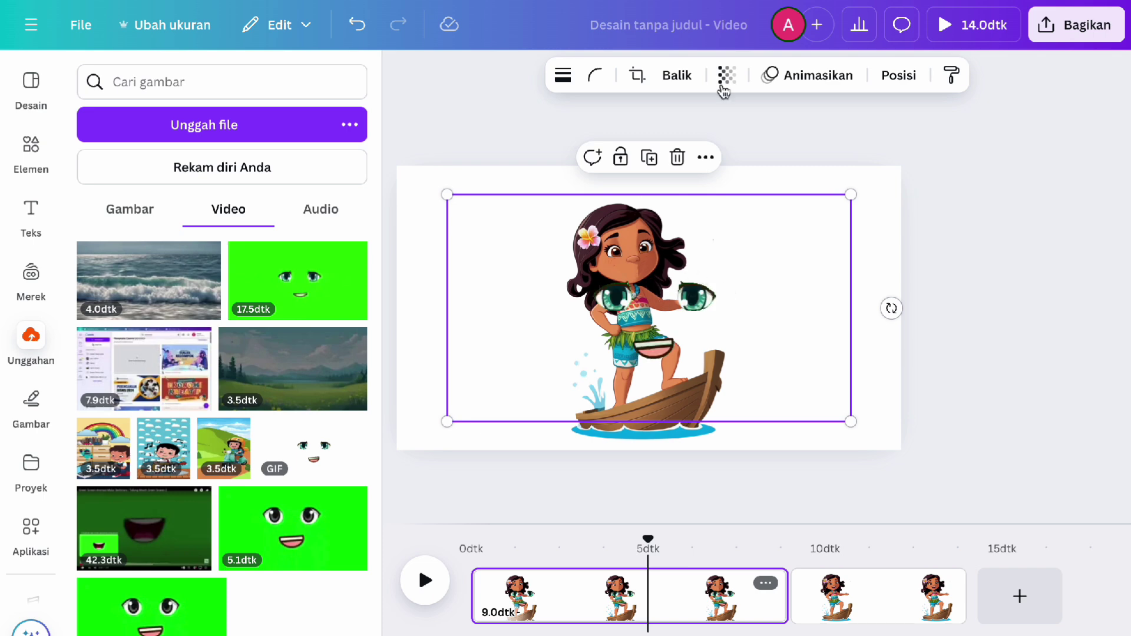
click(637, 75)
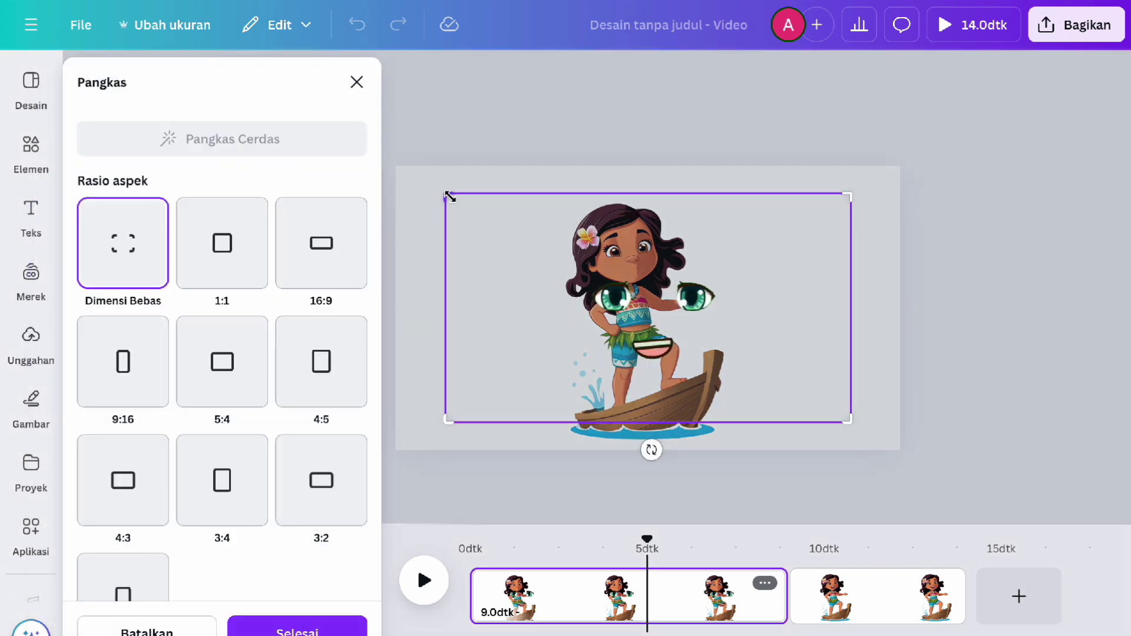
drag(449, 197, 619, 331)
drag(836, 414, 679, 363)
click(772, 273)
Shrink the animated mouth and place it over the painted-out mouth on the girl's face
scroll(667, 288, up, 5)
scroll(666, 289, right, 1)
drag(836, 406, 789, 217)
drag(697, 192, 774, 234)
drag(825, 254, 787, 250)
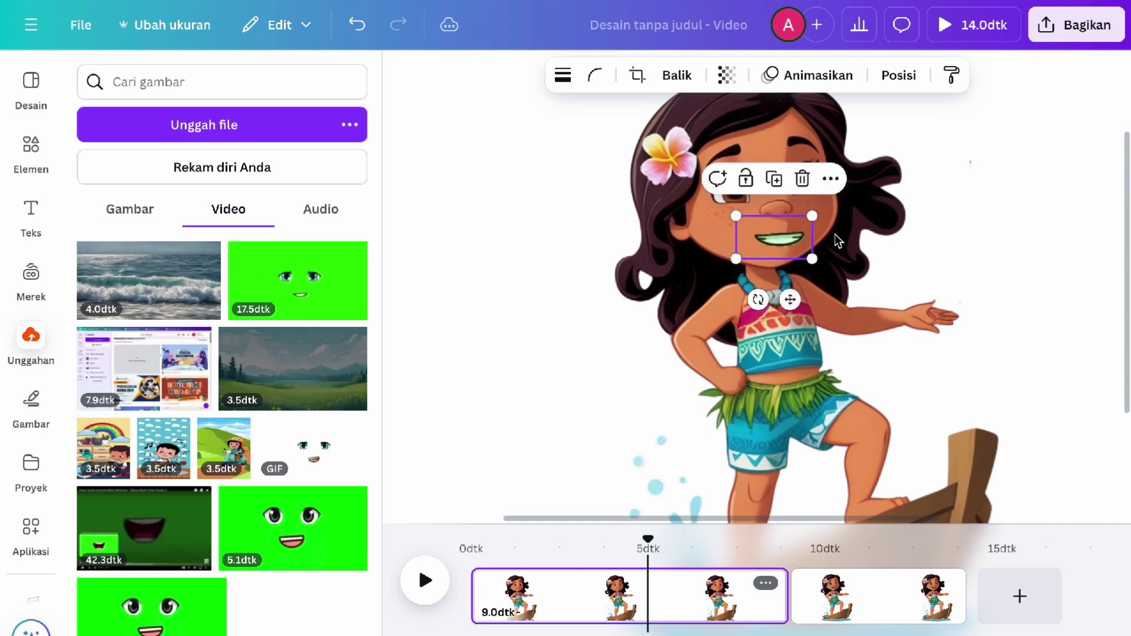
click(971, 235)
Group the girl, the paint strokes and the animated mouth, and move the group slightly to the left
scroll(827, 348, down, 5)
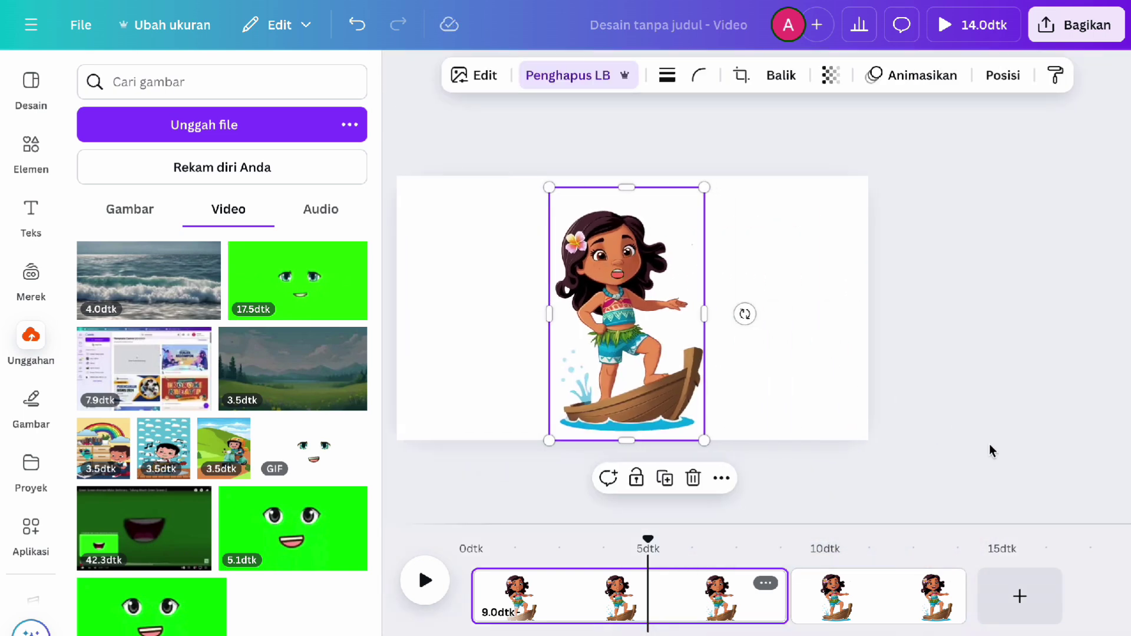
click(946, 462)
drag(931, 478, 389, 139)
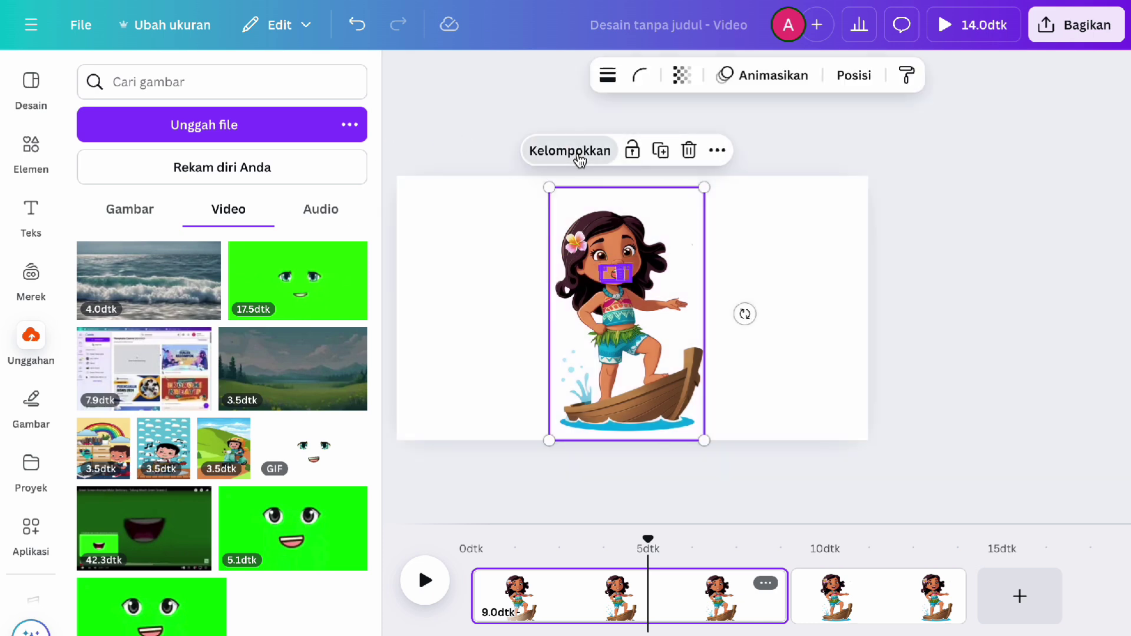
click(613, 152)
drag(645, 301, 570, 298)
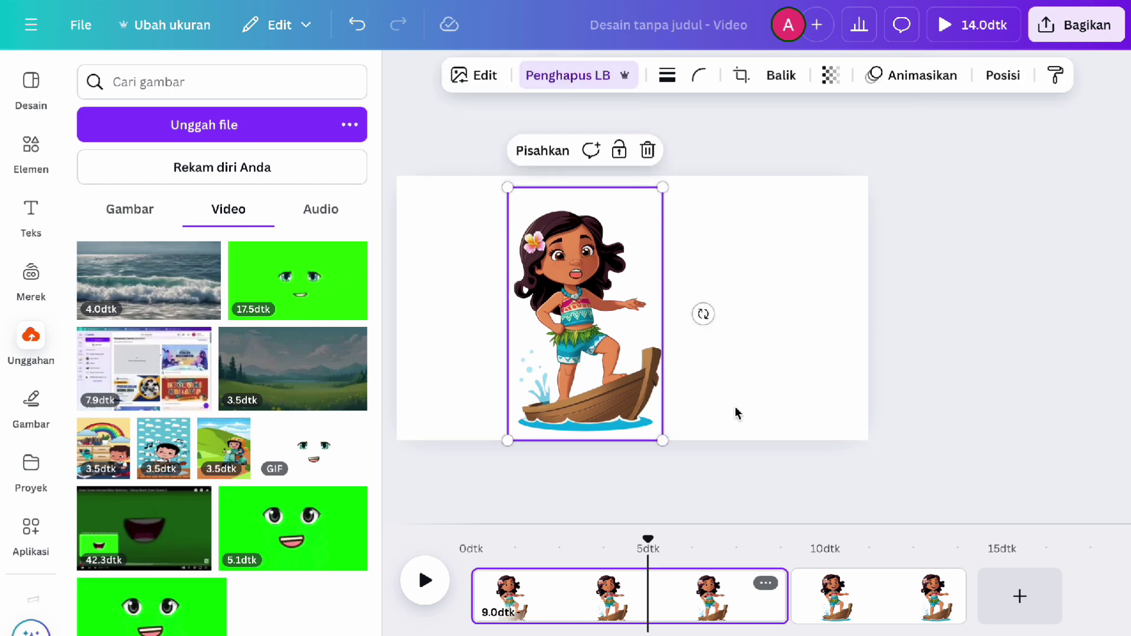
Clear the second page and add the uploaded image of the swimming girls to it
click(858, 592)
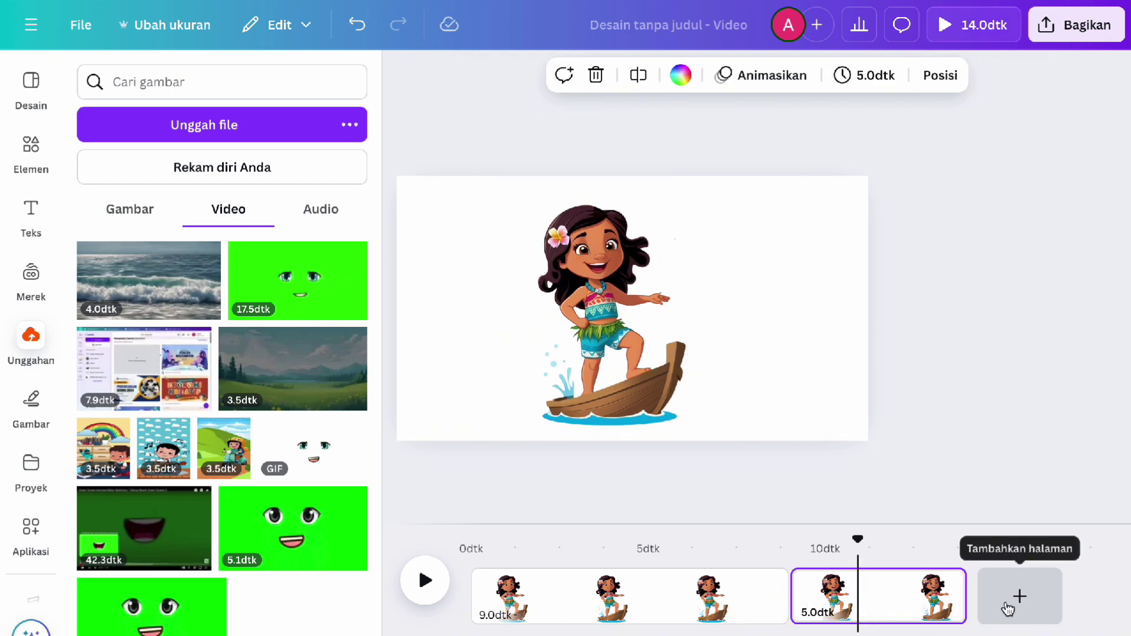
click(629, 589)
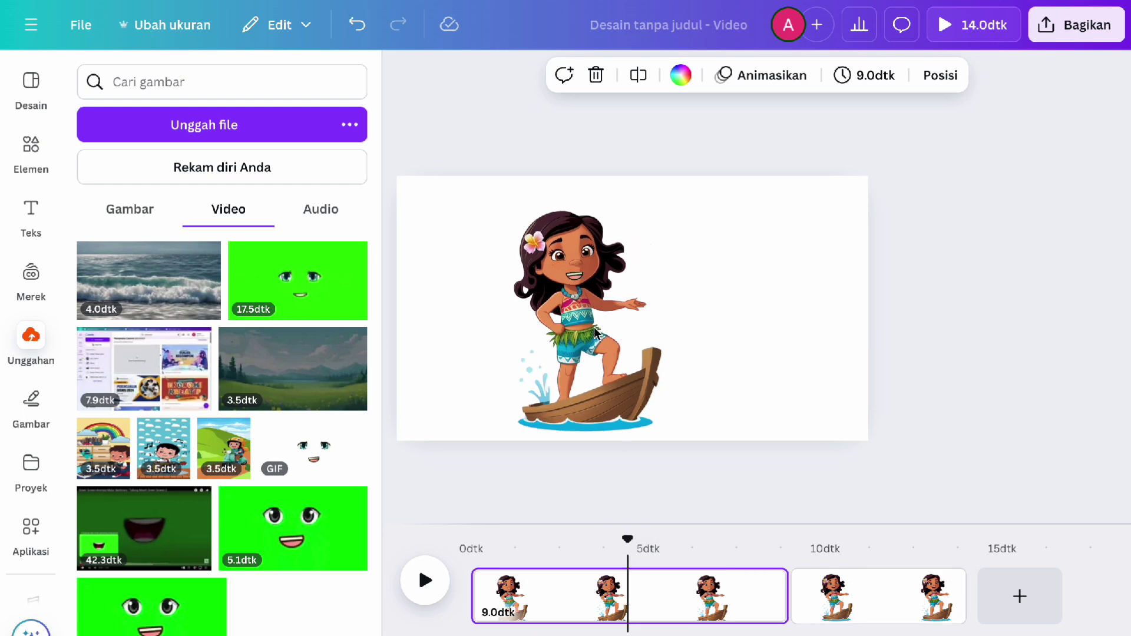
click(860, 589)
click(130, 209)
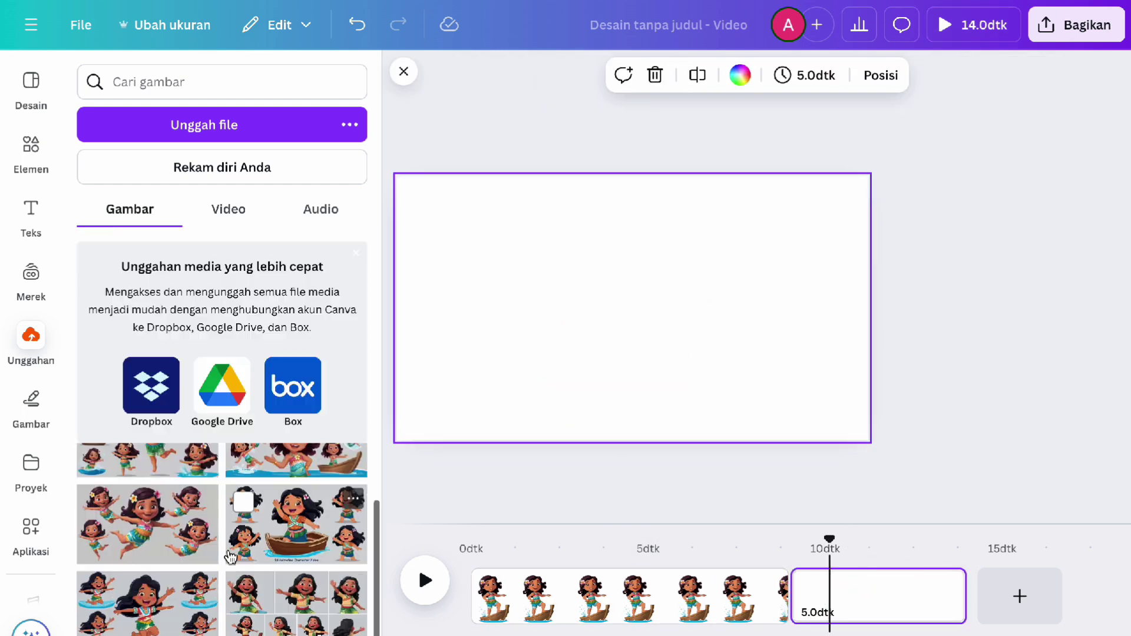
click(249, 479)
click(245, 467)
click(277, 488)
Enlarge the swimming girls image to the full page height and remove its background
drag(486, 226, 383, 207)
drag(780, 391, 870, 443)
click(560, 79)
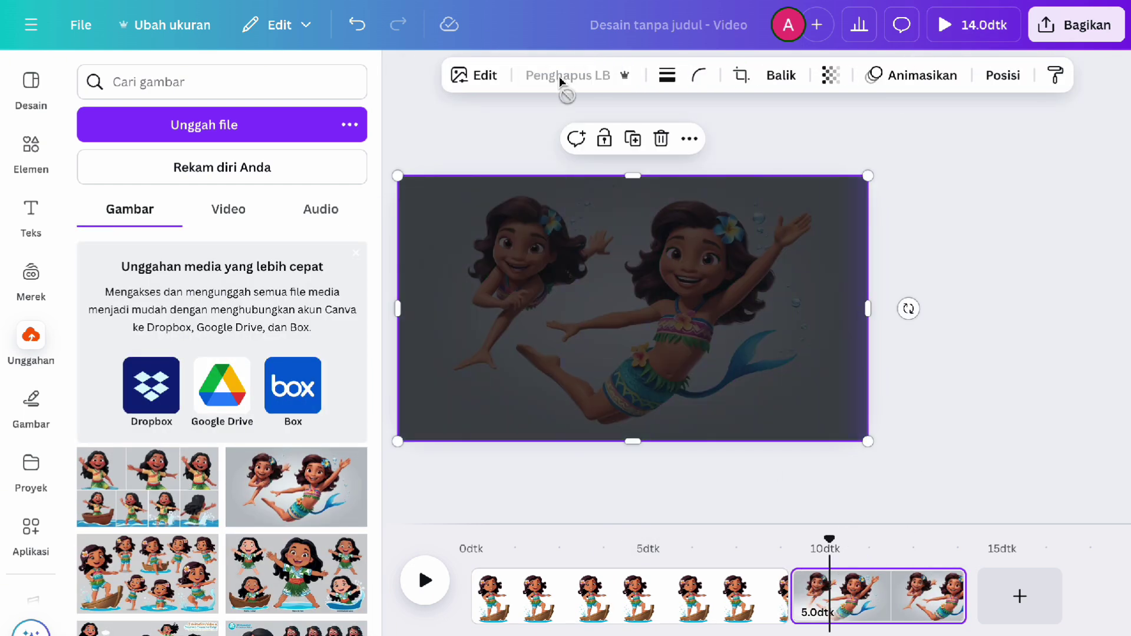
Erase the leftover second figure with a larger eraser brush and centre the large swimming girl on the page
click(473, 75)
drag(128, 305, 269, 305)
mouse_move(507, 424)
mouse_down()
mouse_move(710, 210)
mouse_move(469, 182)
mouse_up()
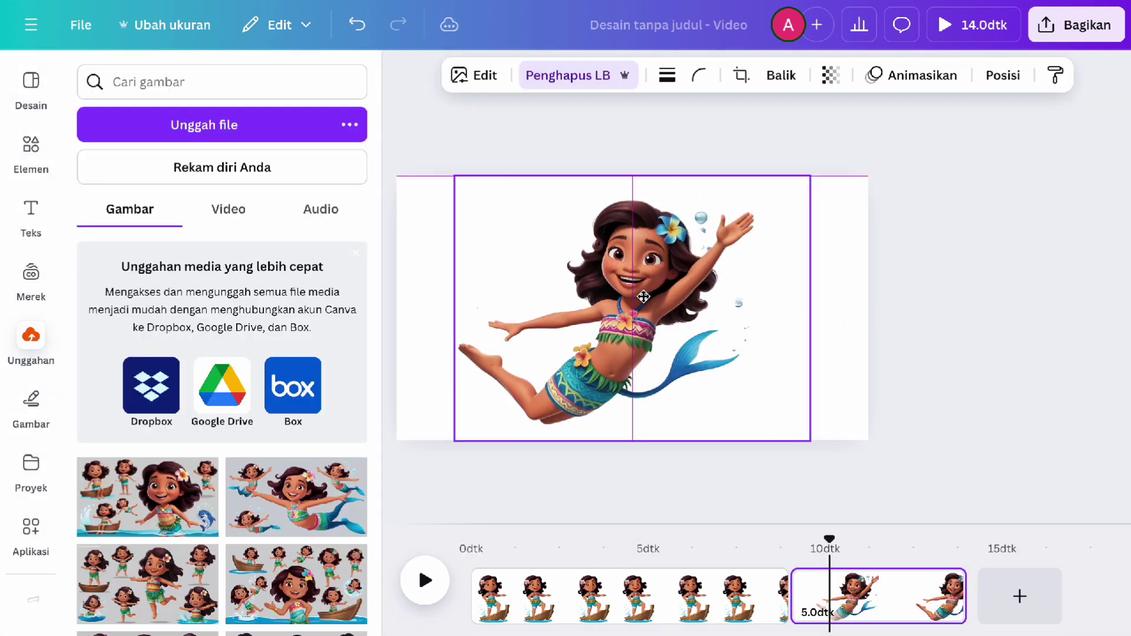
drag(643, 296, 651, 296)
drag(818, 441, 818, 442)
click(928, 483)
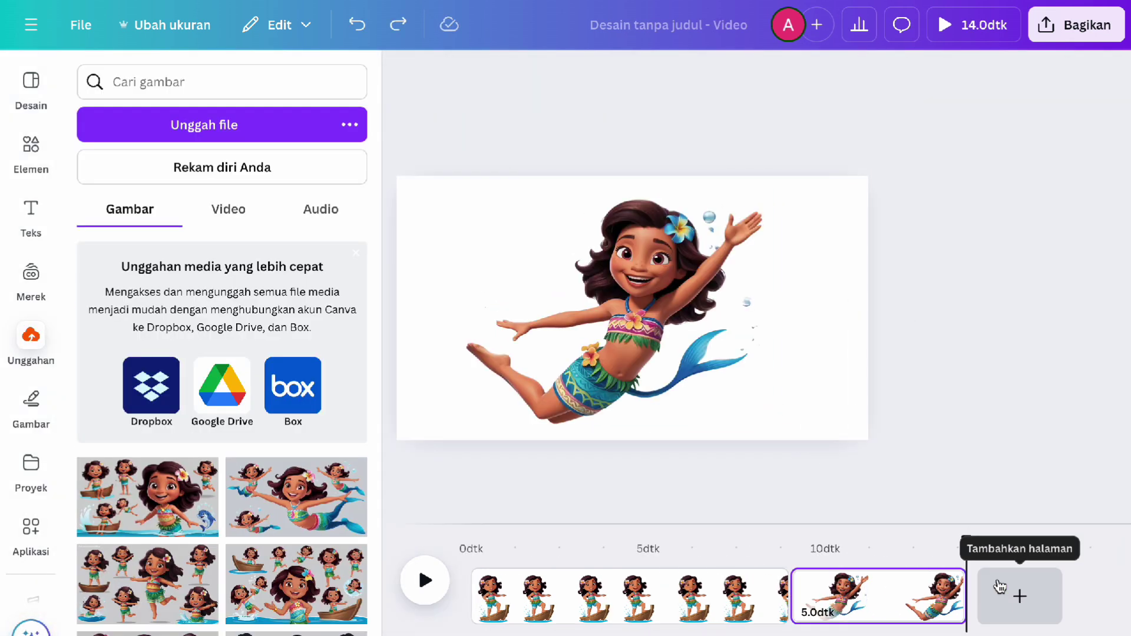
Duplicate the page showing the swimming girl
click(925, 595)
key(super+d)
Outline the mouth of the swimming girl on the duplicated page with the marker in a skin colour sampled from her face
click(678, 276)
scroll(677, 277, up, 8)
scroll(833, 176, up, 3)
click(31, 408)
click(94, 431)
click(190, 533)
click(412, 474)
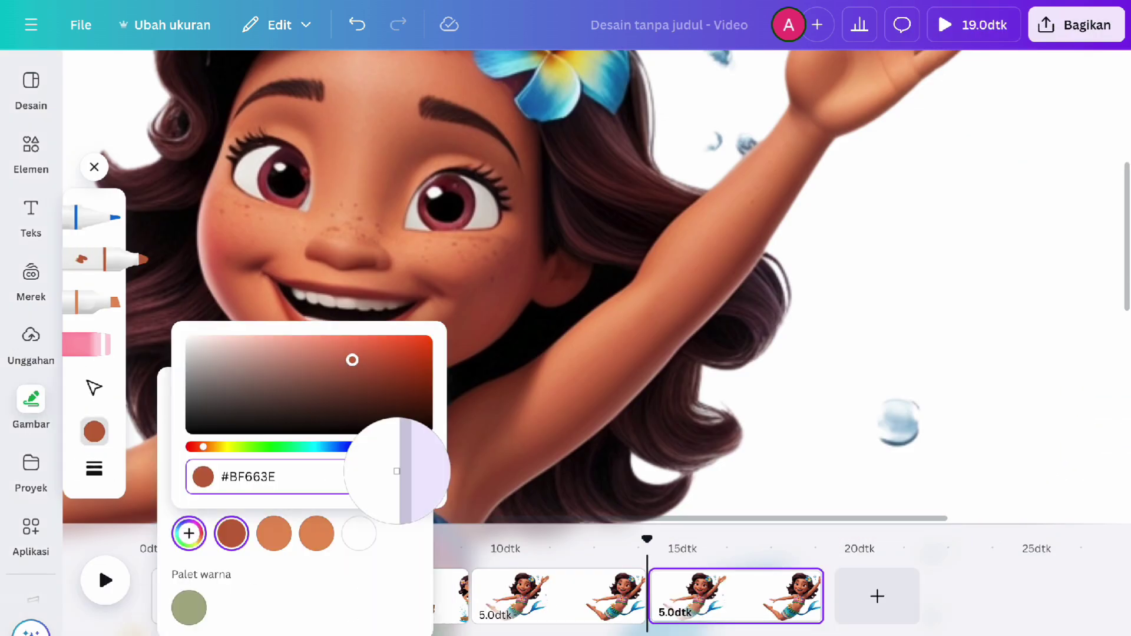
click(271, 301)
drag(273, 282, 318, 332)
drag(313, 278, 275, 279)
Fill the inside of the outlined mouth with a thicker marker stroke in the same skin colour and select the highlighter
click(94, 469)
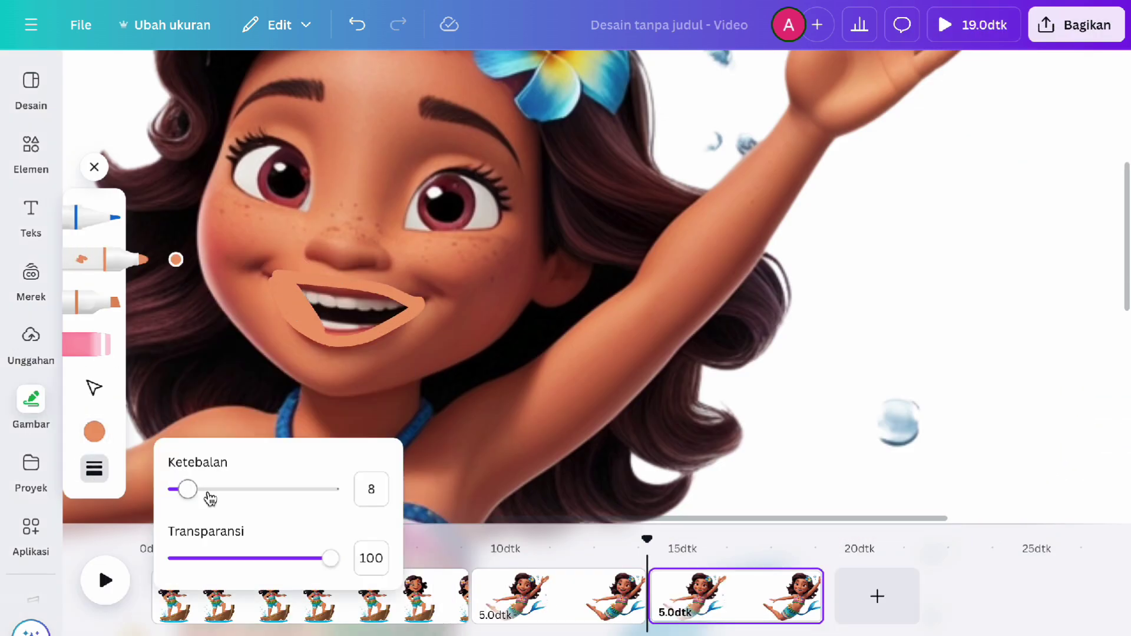
drag(187, 489, 263, 491)
drag(312, 301, 343, 308)
key(ctrl+z)
click(94, 469)
drag(263, 490, 211, 491)
mouse_move(312, 312)
mouse_down()
mouse_move(376, 304)
mouse_move(347, 301)
mouse_up()
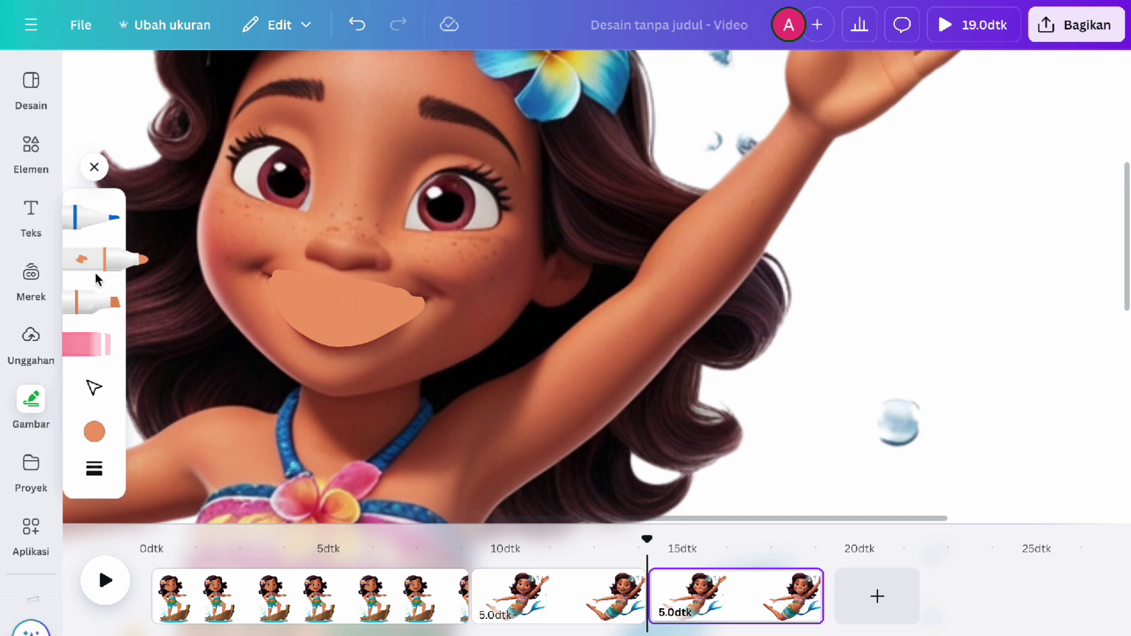
click(92, 266)
click(93, 302)
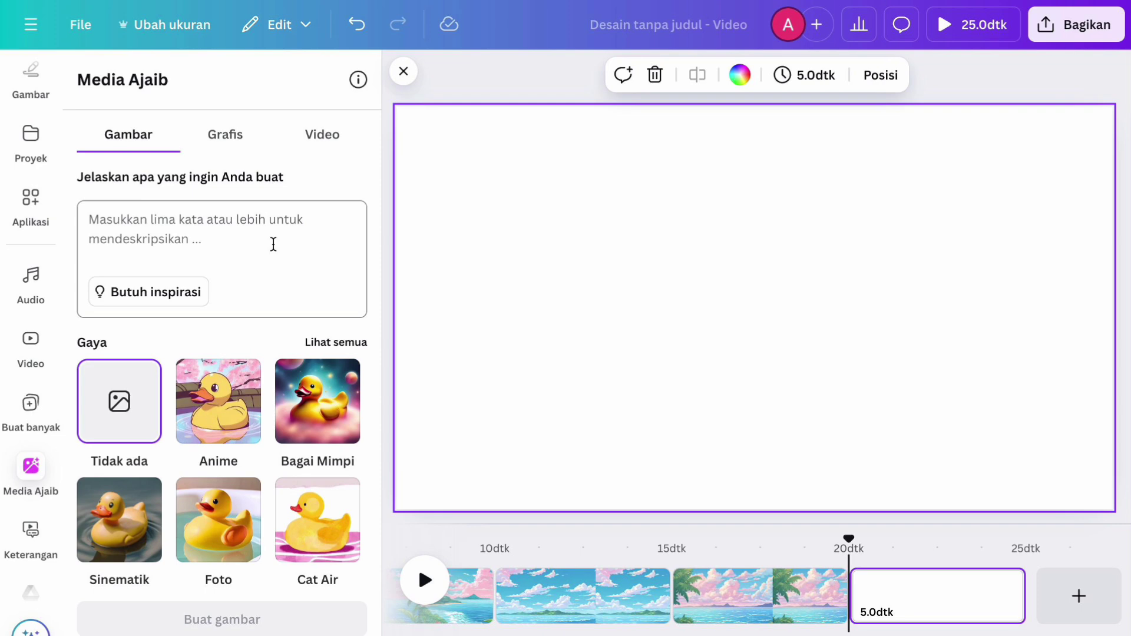
Generate Anime-style images from the pasted prompt describing an underwater scene with colorful coral reefs, various fish, seaweed and rising bubbles
click(273, 244)
key(ctrl+v)
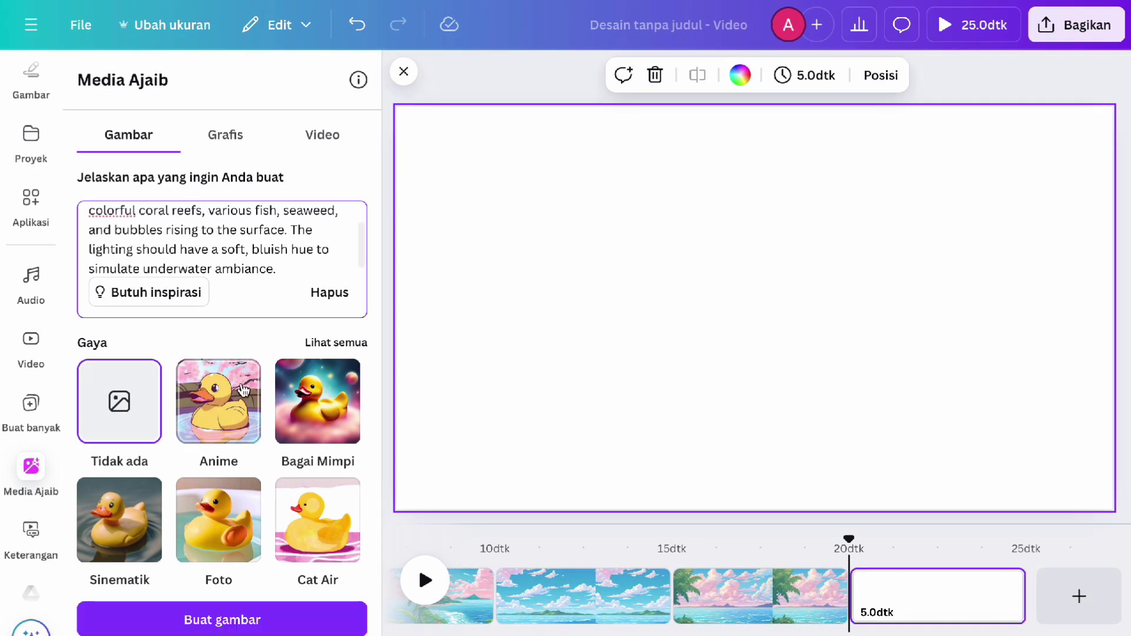
click(236, 393)
scroll(236, 392, down, 3)
click(224, 495)
click(247, 619)
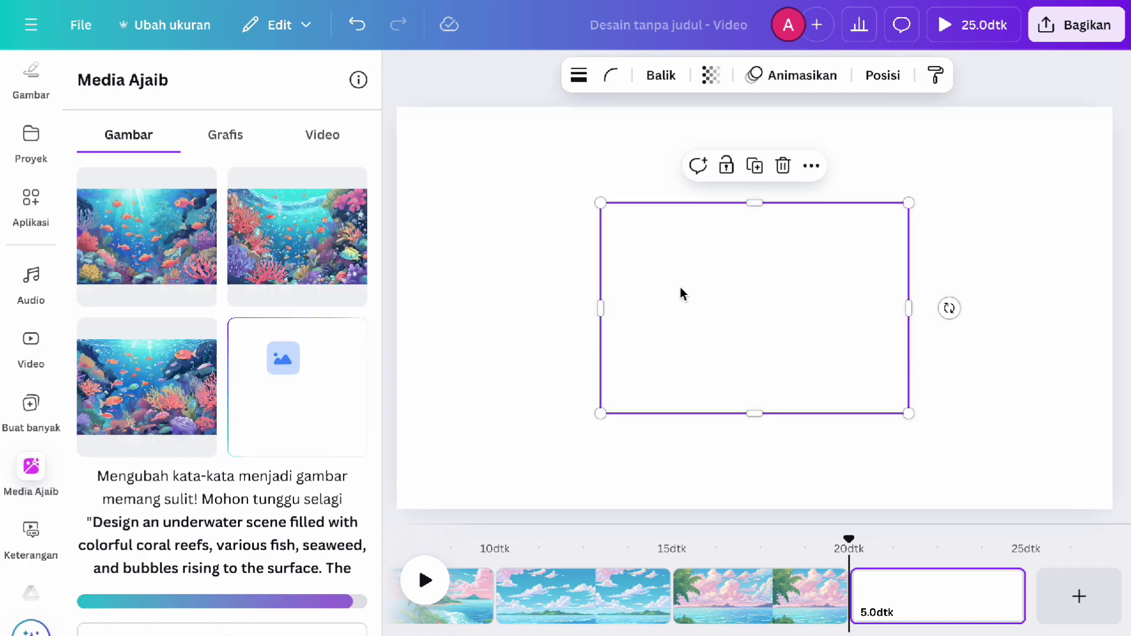
Set the first generated coral reef image as the background of the blank page
drag(679, 289, 625, 256)
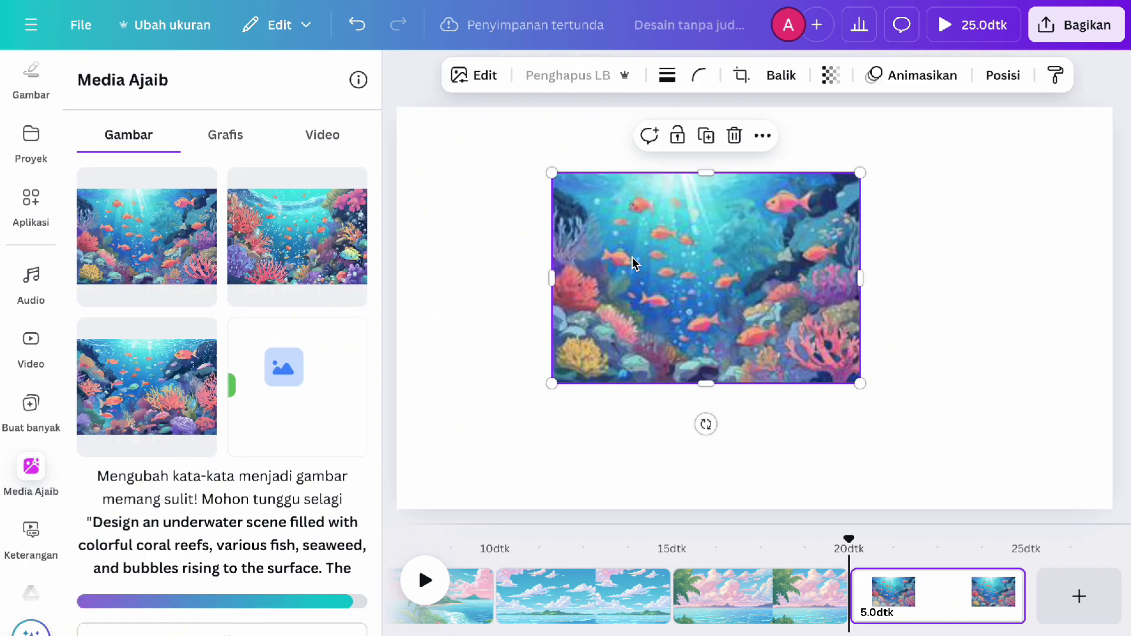
right_click(737, 285)
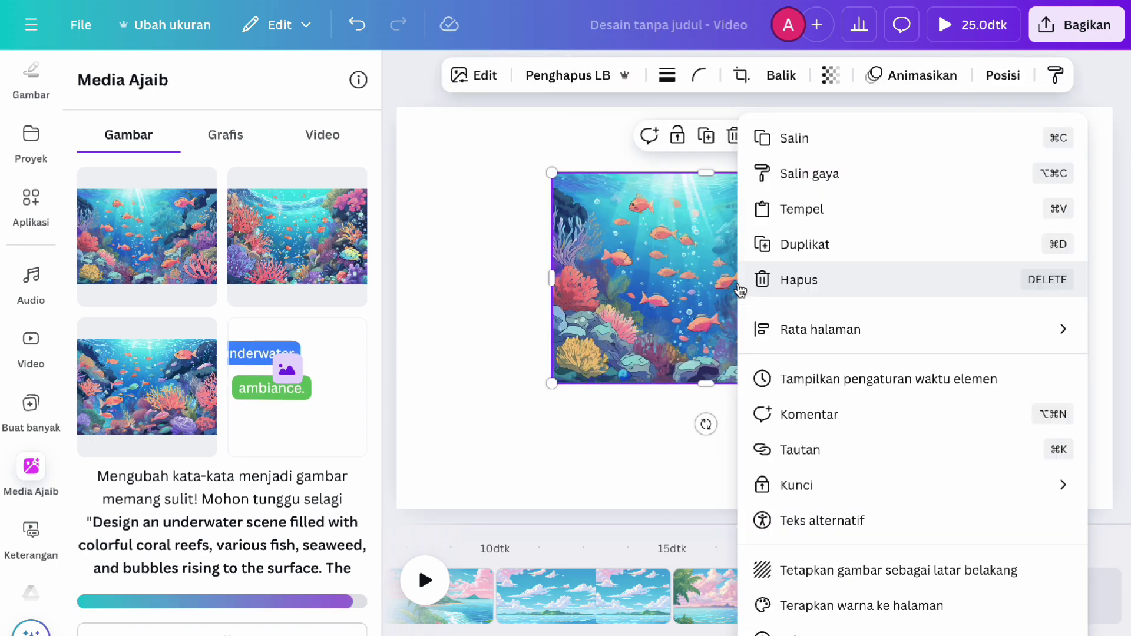
click(788, 581)
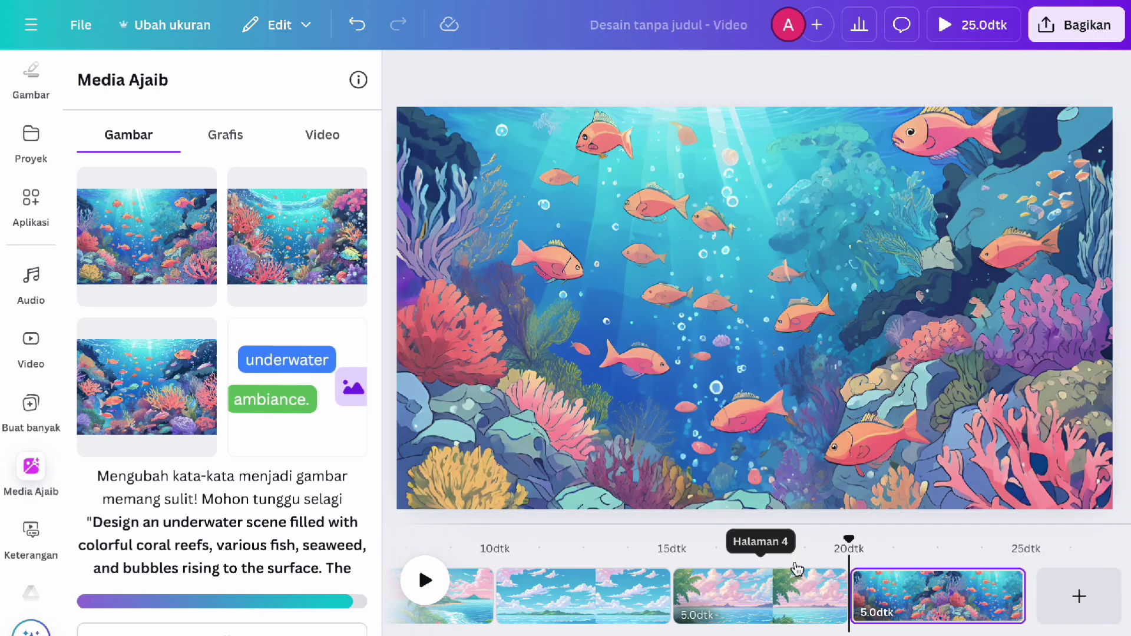
Add a page and set the second generated coral reef image as its background
click(1069, 596)
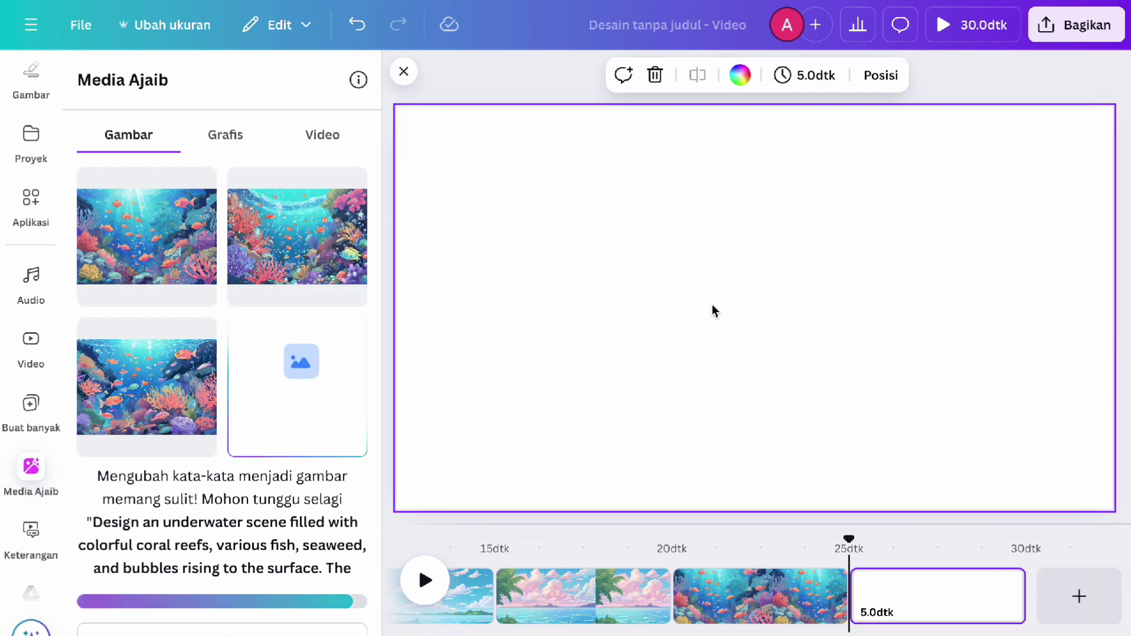
click(296, 237)
right_click(801, 306)
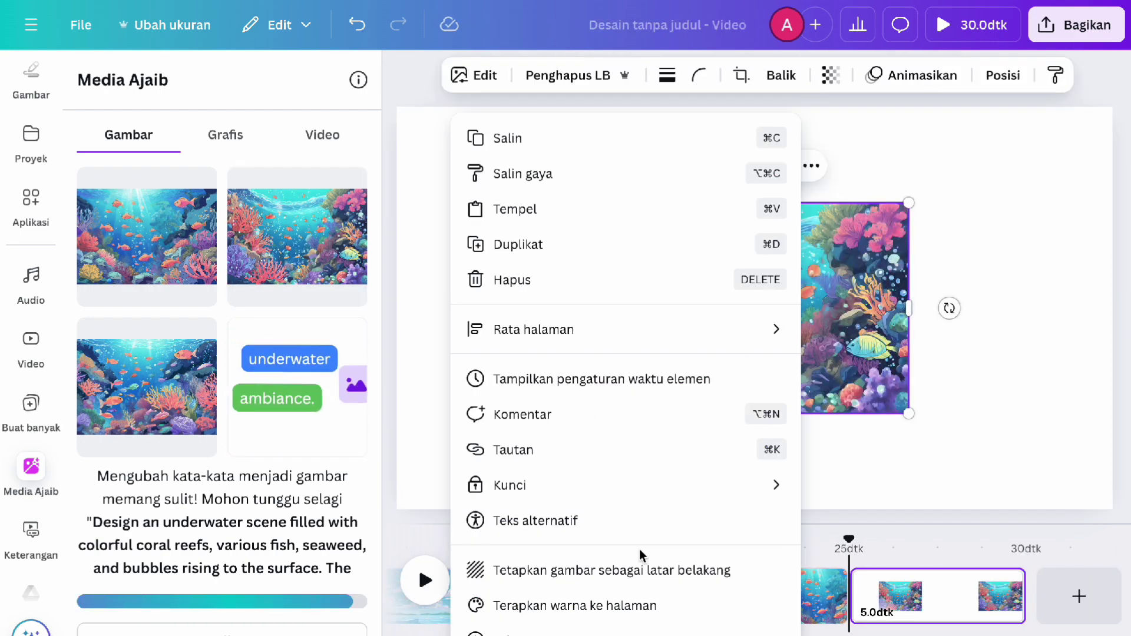
click(643, 569)
Set the third generated reef image as the background of a new page and place the fourth one on another new page
click(1073, 595)
click(146, 386)
right_click(695, 321)
click(771, 570)
click(1068, 590)
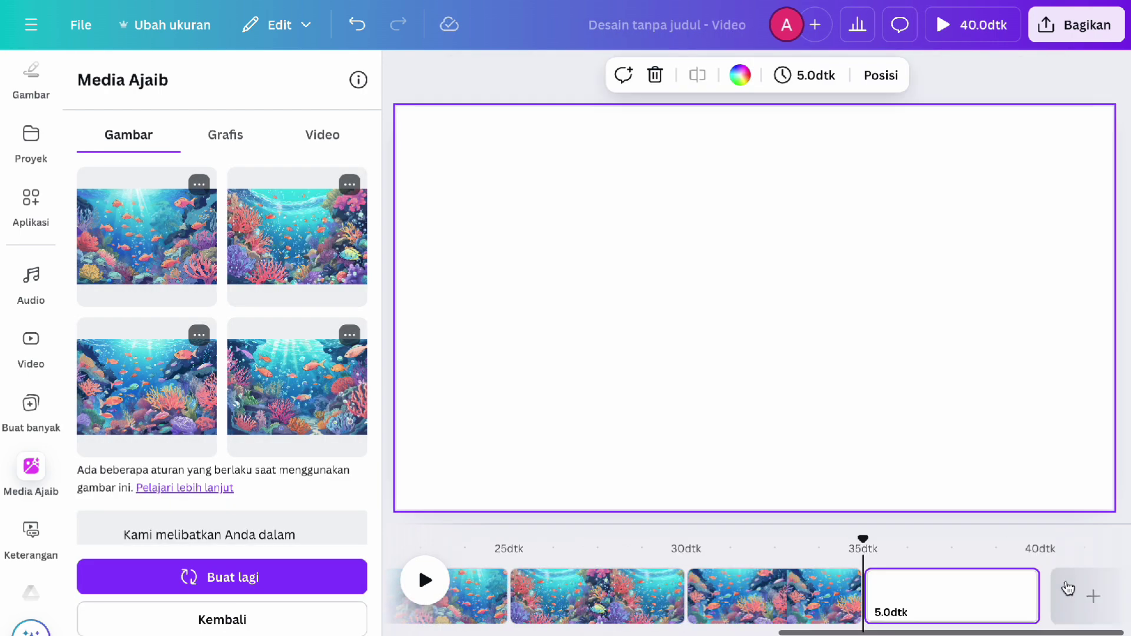
click(297, 386)
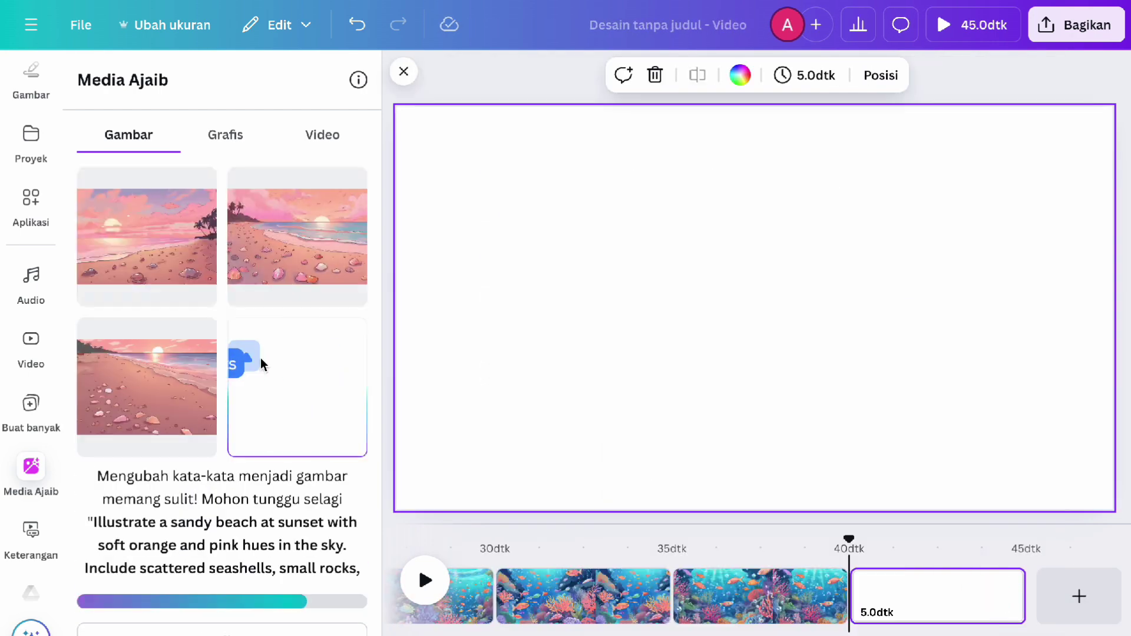
Set the second generated sunset beach image as the background of the blank page
click(297, 237)
right_click(699, 330)
click(771, 570)
Add a page and set the sunset beach image with the dark rocks as its background
click(1060, 599)
click(297, 385)
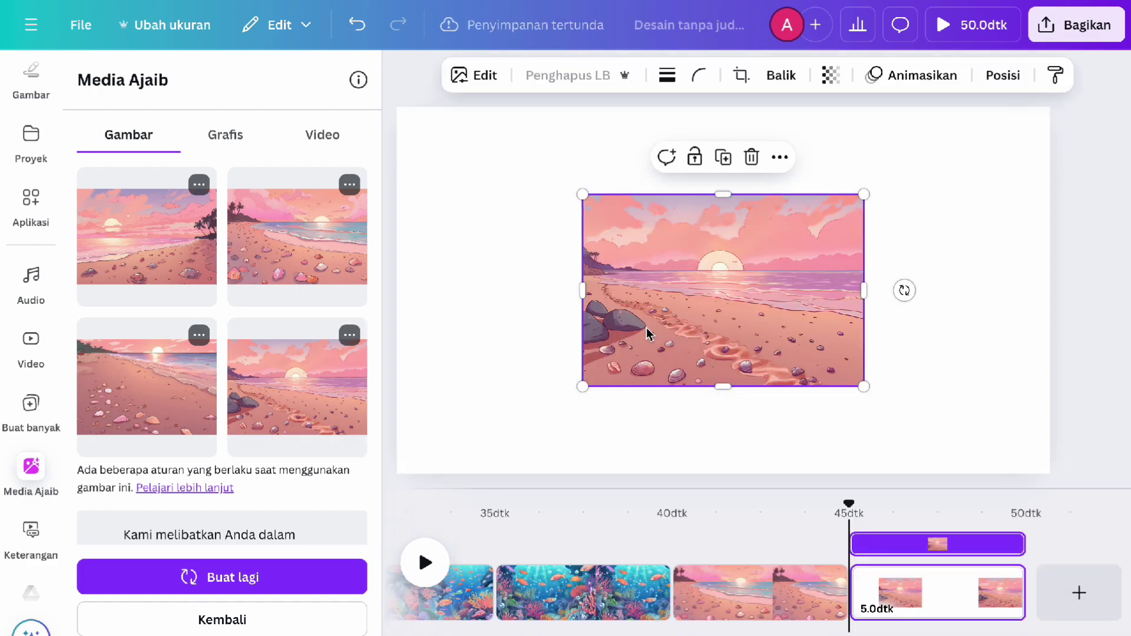
right_click(648, 330)
click(742, 569)
Add another page and place the first generated sunset beach image on it
click(1069, 597)
click(183, 212)
right_click(665, 283)
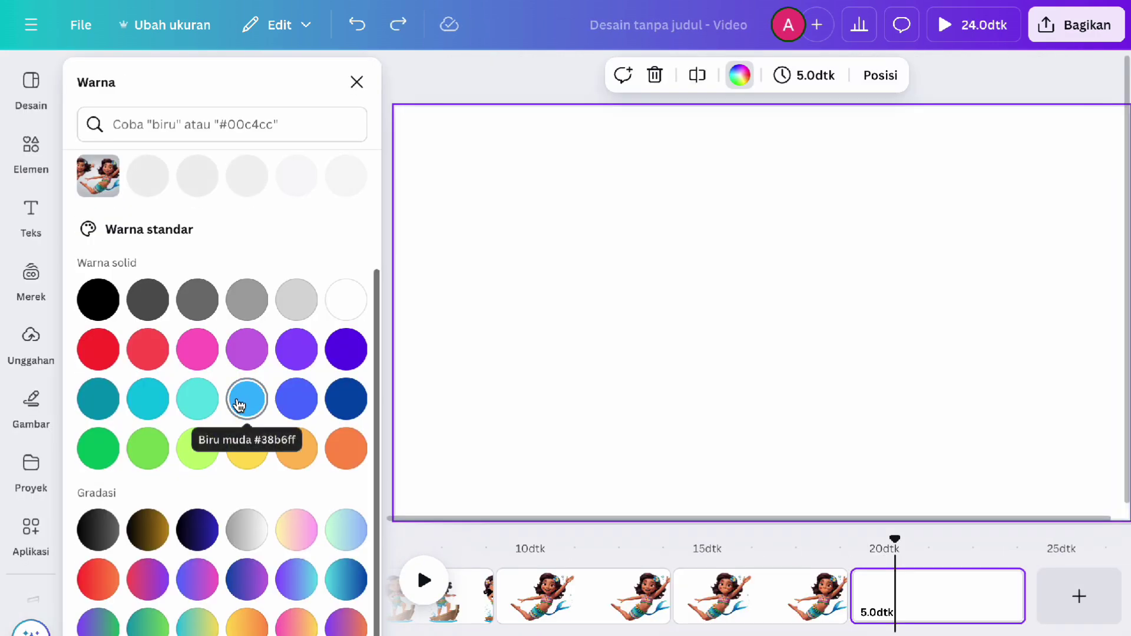
Colour the blank page's background light blue #38b6ff and lighten it to #85D2FF
click(240, 403)
scroll(239, 406, up, 6)
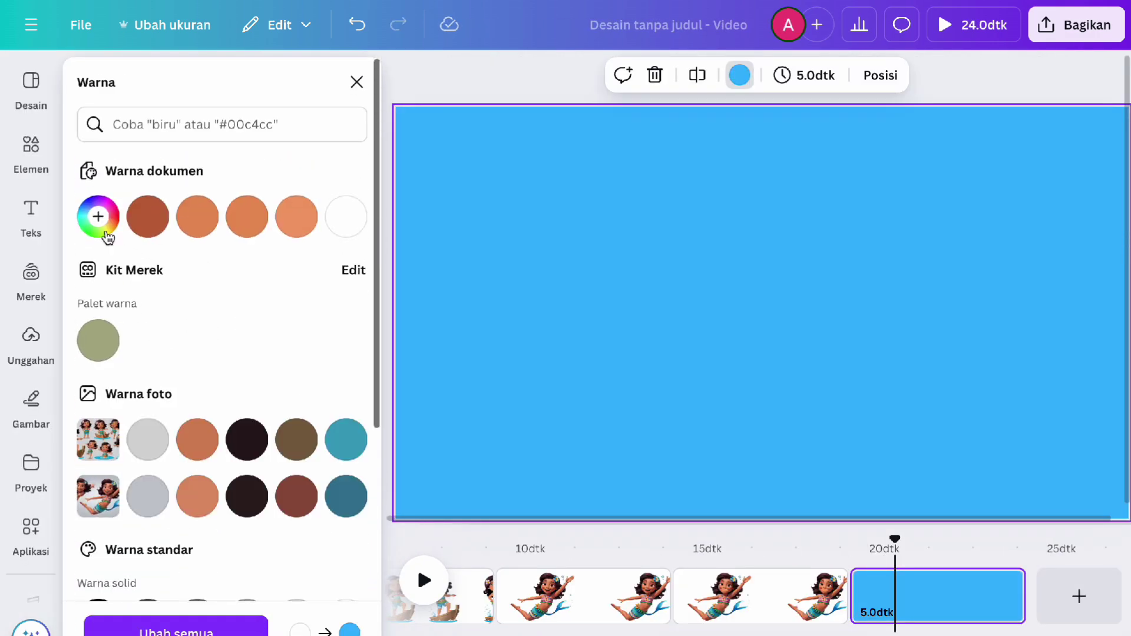
click(98, 216)
drag(293, 311, 209, 307)
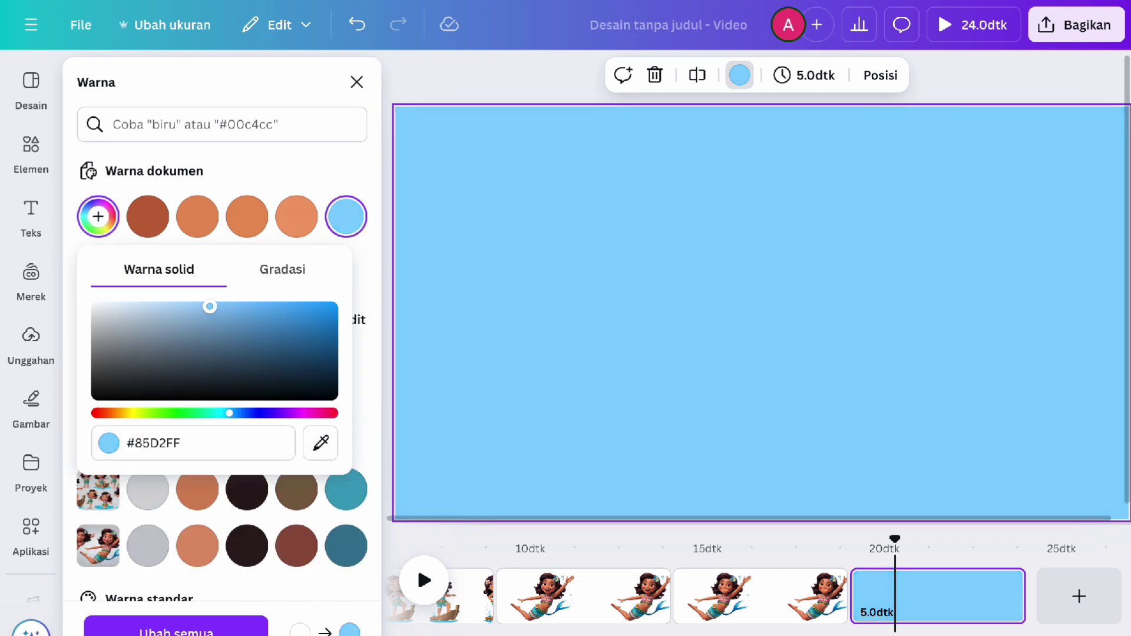
click(421, 260)
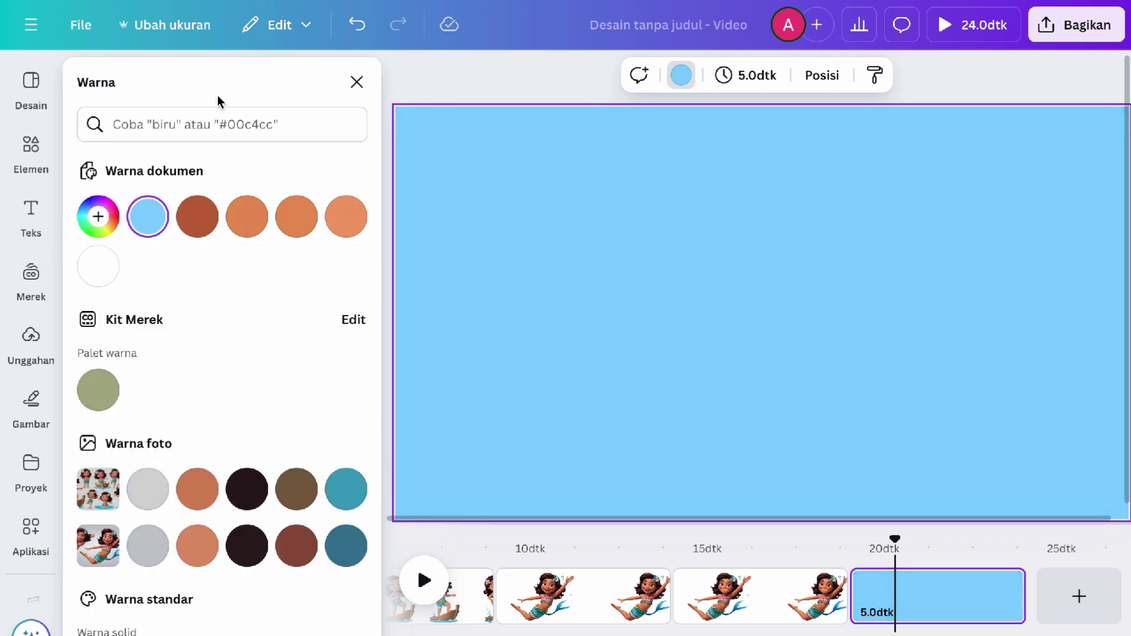
Search the elements library for "under water" and limit the results to graphics
click(31, 147)
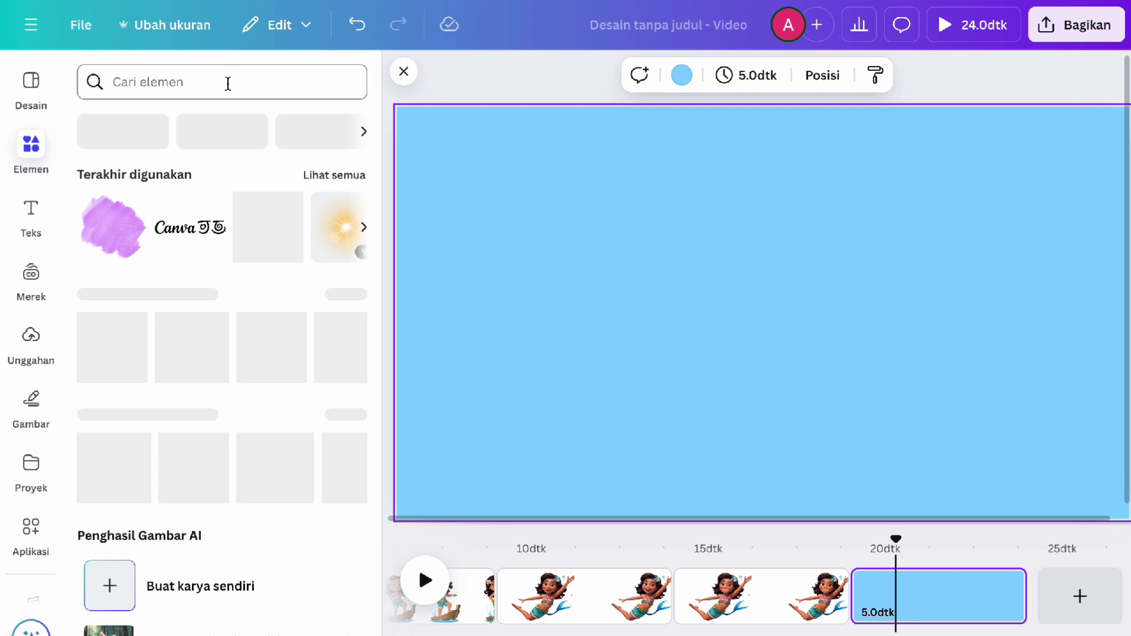
click(228, 83)
text(under w)
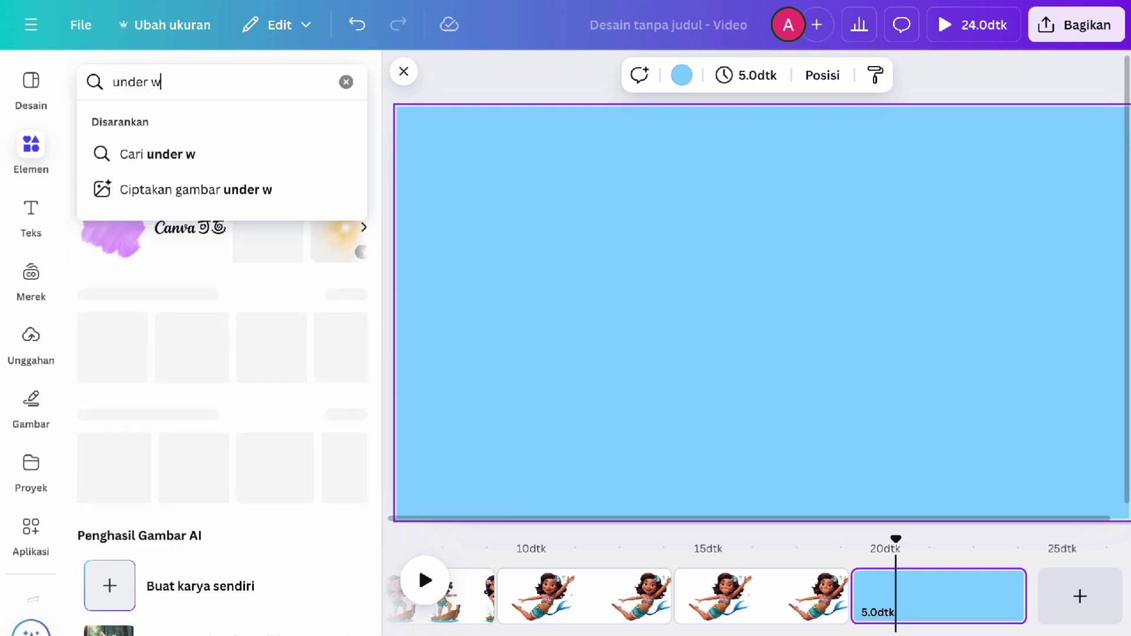
text(ater)
key(Return)
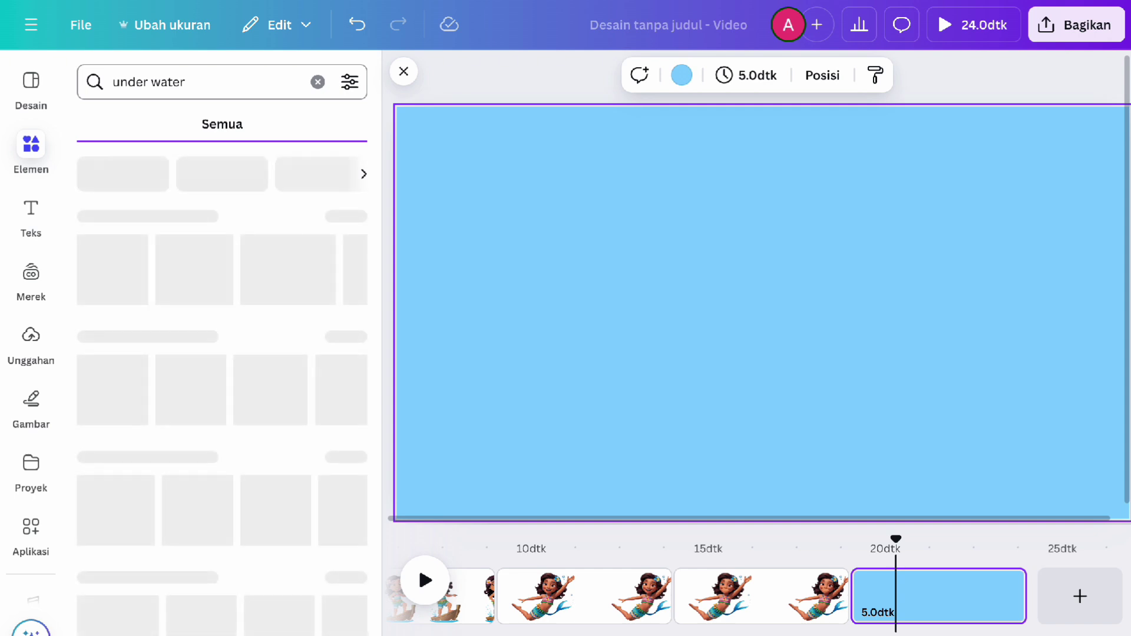
click(169, 134)
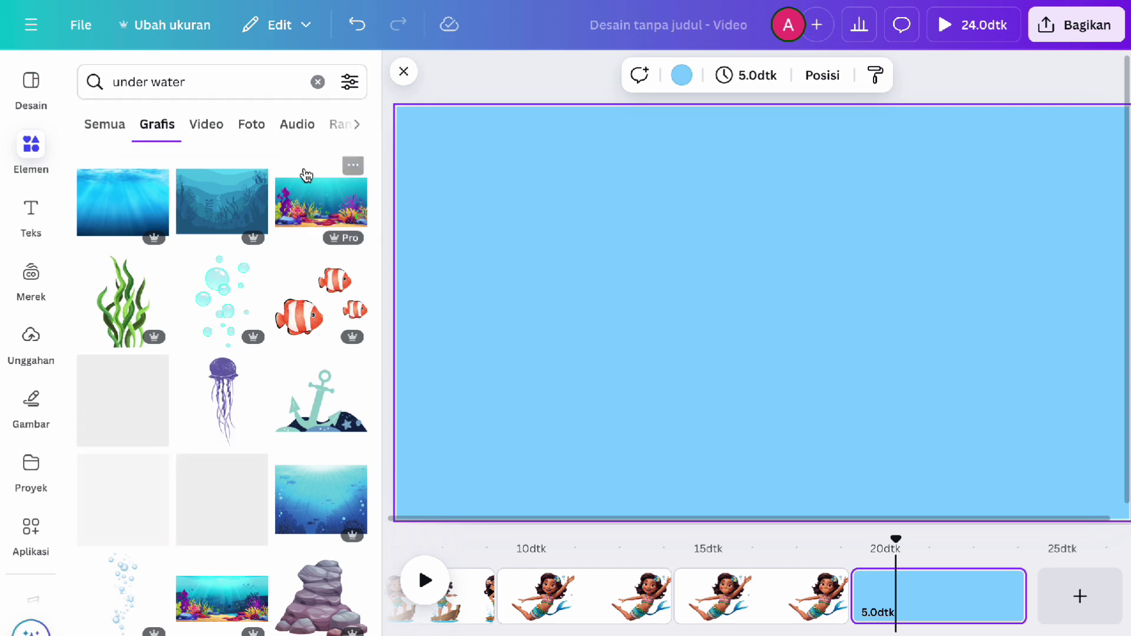
Add the colourful coral reef scene graphic to the blue page, align it with the upper-left corner and enlarge it
click(300, 192)
drag(676, 255, 614, 215)
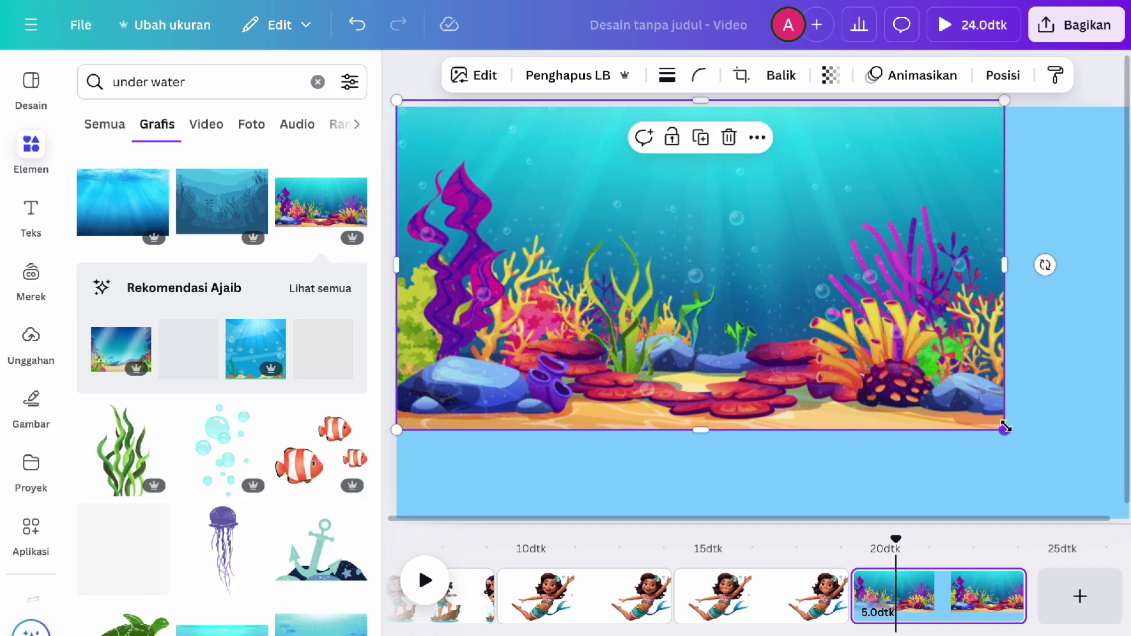
drag(1006, 428, 1058, 595)
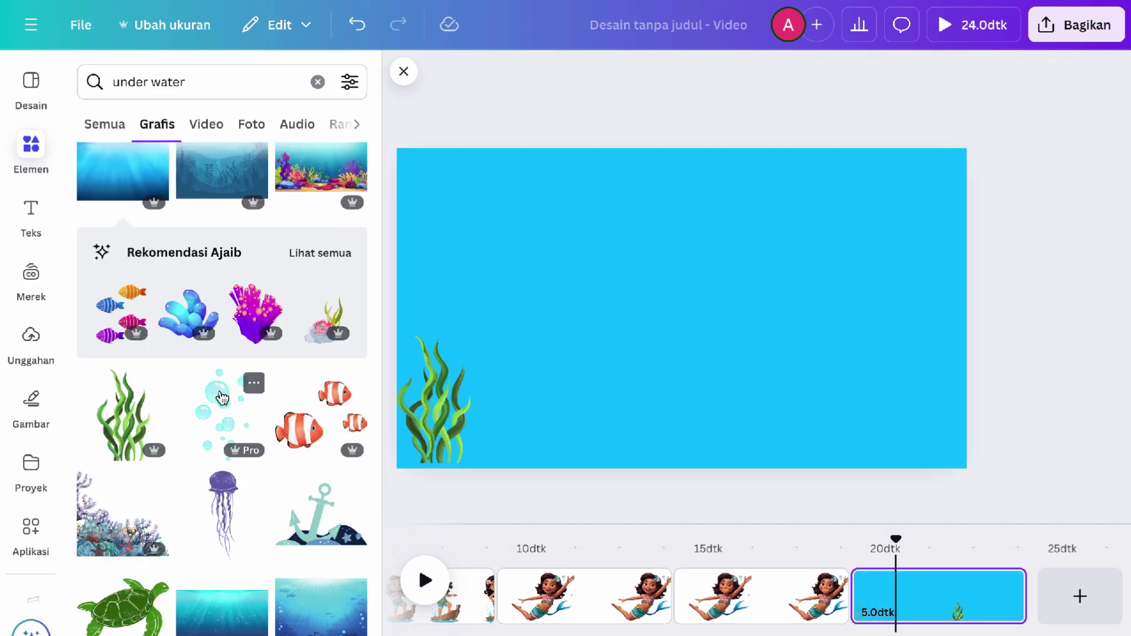
Add the turquoise bubbles graphic, shrink it and move it to the page's lower-right corner
click(222, 399)
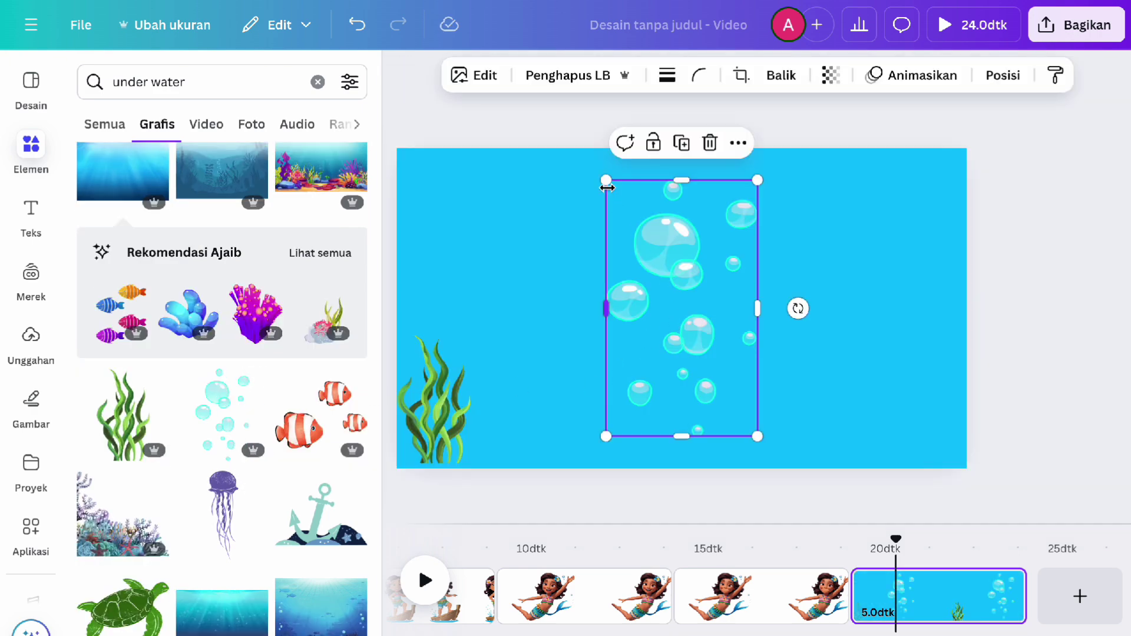
drag(606, 183, 674, 290)
drag(737, 374, 917, 405)
click(1037, 316)
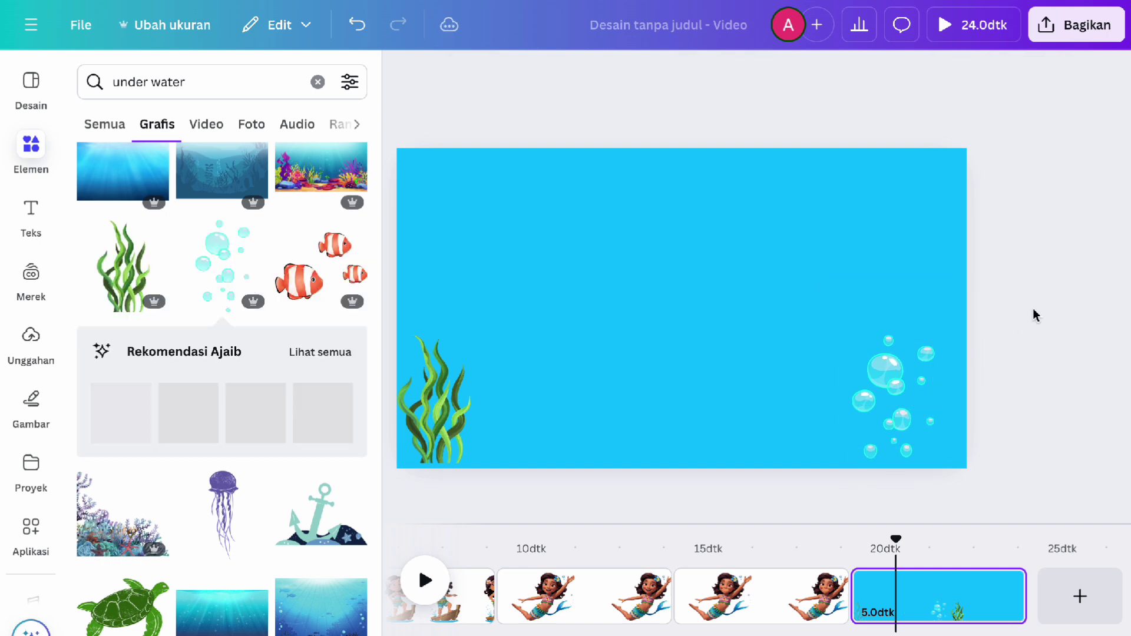
Shrink the coral graphic in the page's lower-left corner and move the green seaweed to the lower-right corner
scroll(239, 571, down, 6)
scroll(290, 547, up, 7)
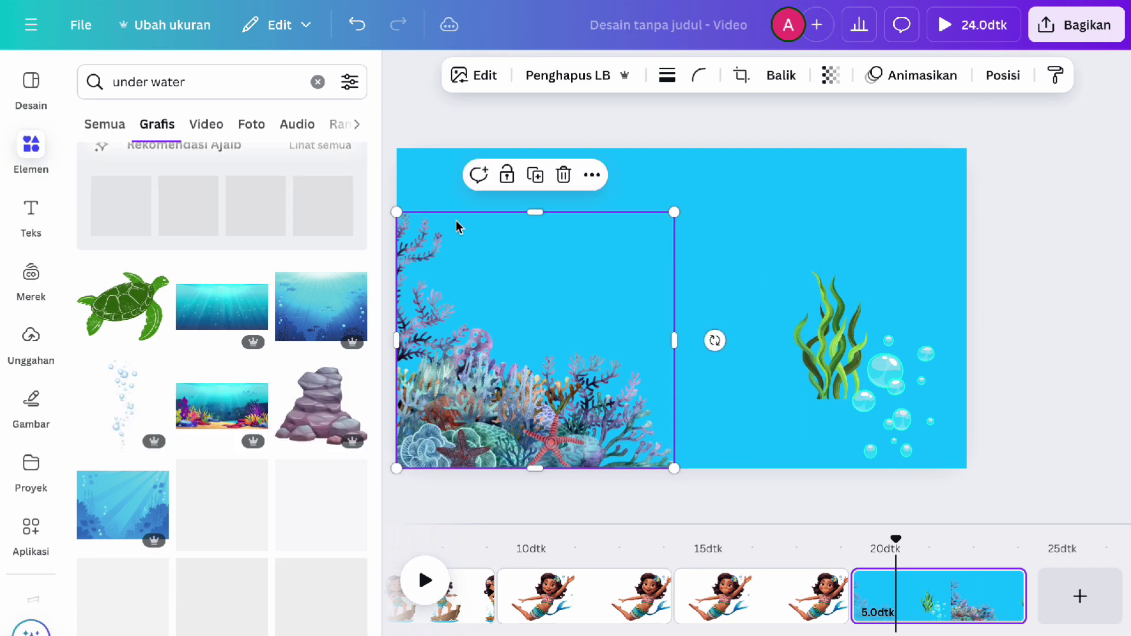
drag(674, 212, 598, 275)
drag(831, 348, 933, 422)
Add the white bubble column graphic and position it rising above the coral at the page's left side
scroll(123, 377, down, 1)
click(112, 366)
drag(682, 308, 431, 388)
drag(451, 323, 492, 194)
Add the school of fish graphic and place it in the page's upper-right corner
scroll(226, 453, down, 2)
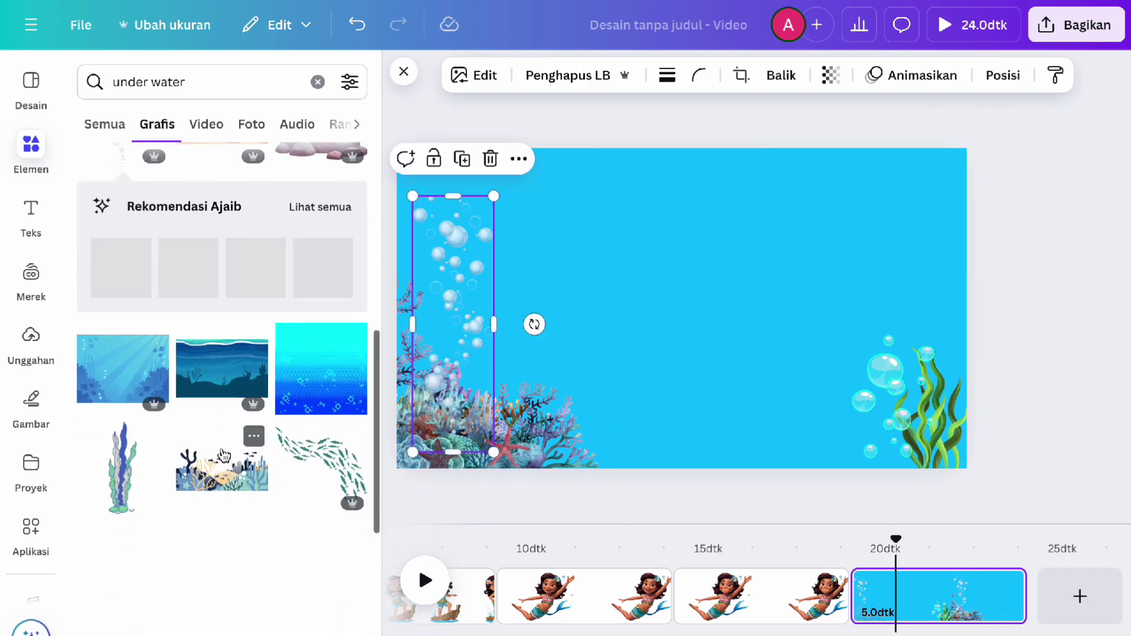
click(321, 465)
drag(737, 378, 924, 217)
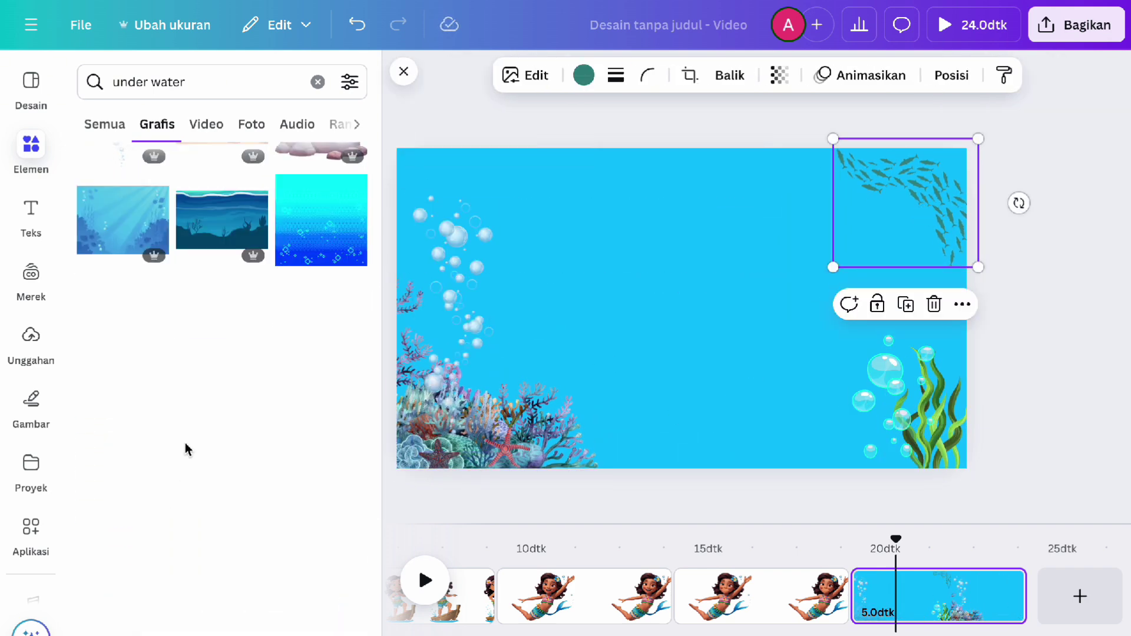
Show graphics similar to the green underwater seaweed illustration
scroll(185, 449, up, 2)
scroll(188, 449, up, 5)
click(123, 304)
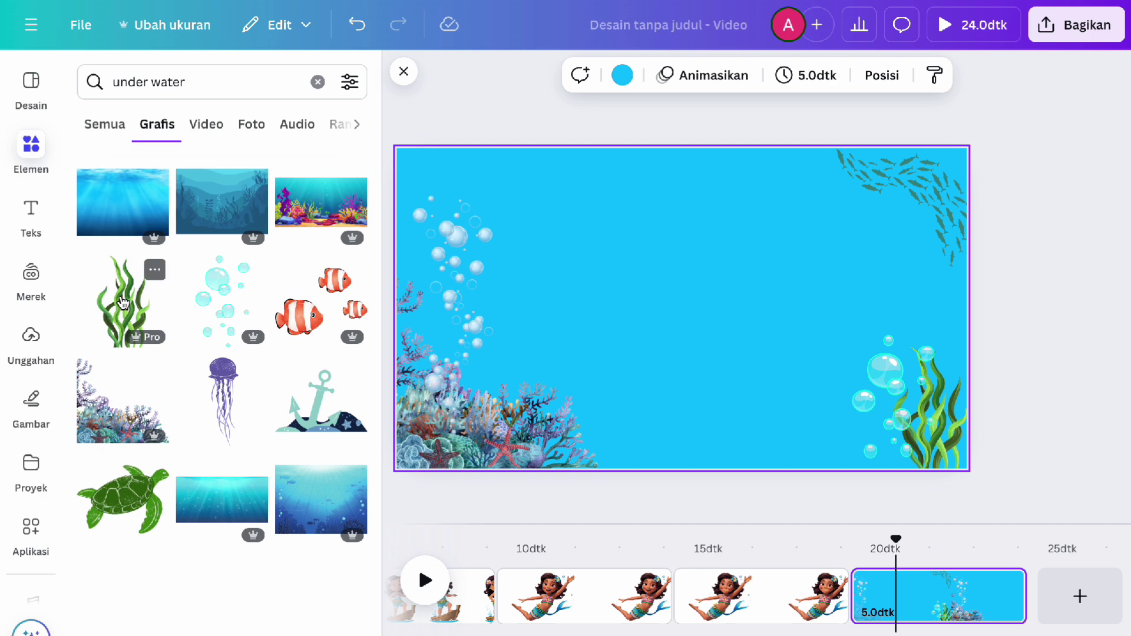
click(154, 271)
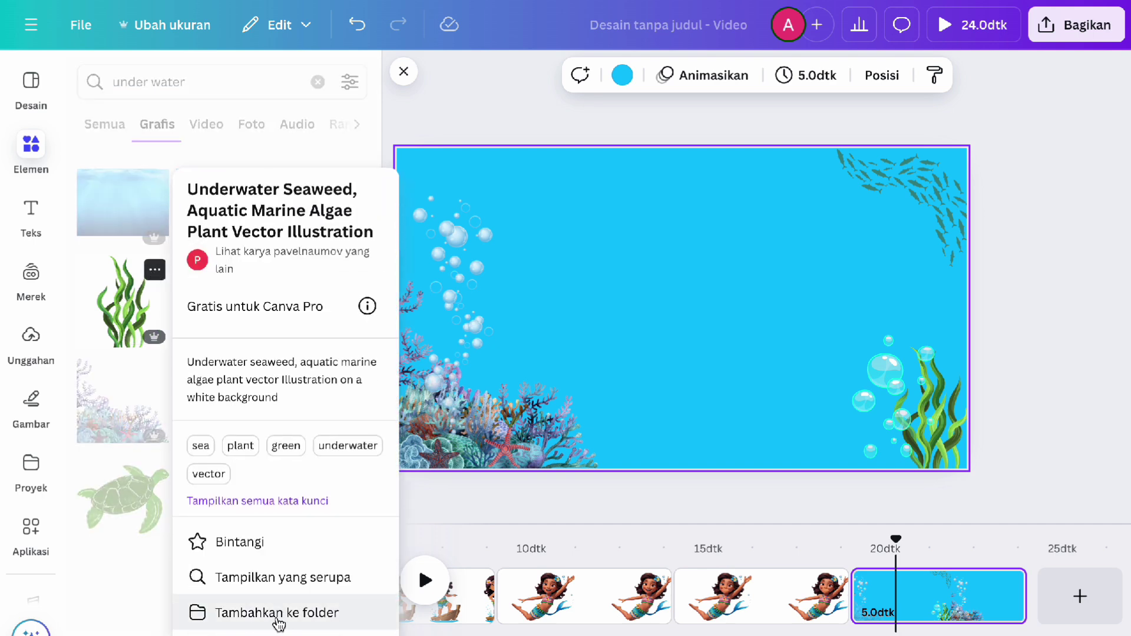
click(289, 582)
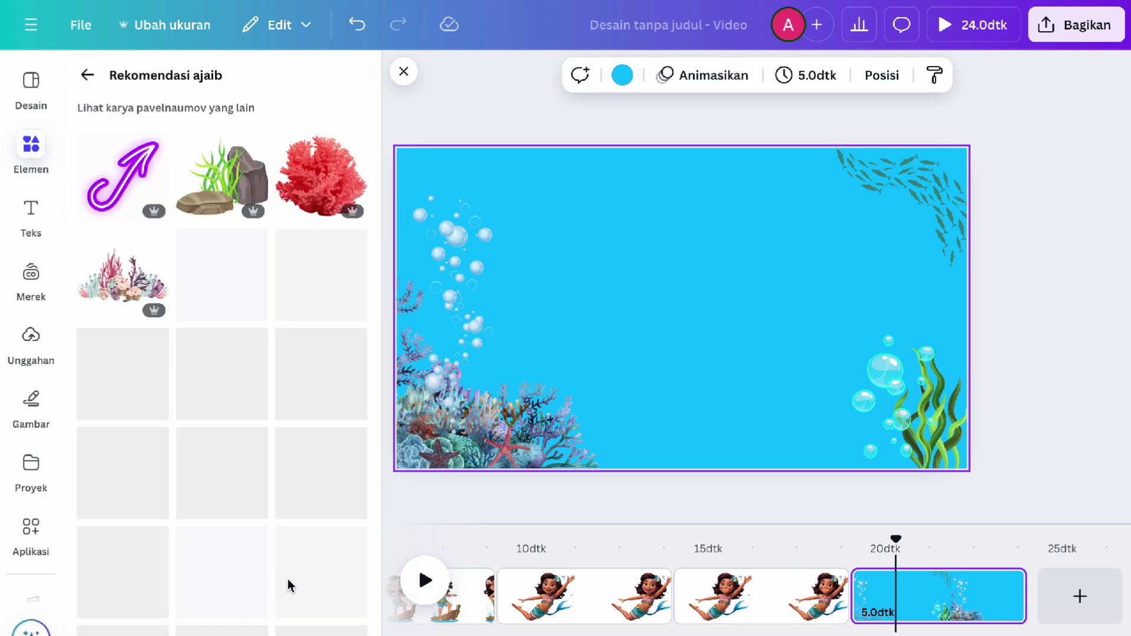
Add the red coral graphic, shrink it and move it to the page's bottom edge beside the coral group
click(330, 196)
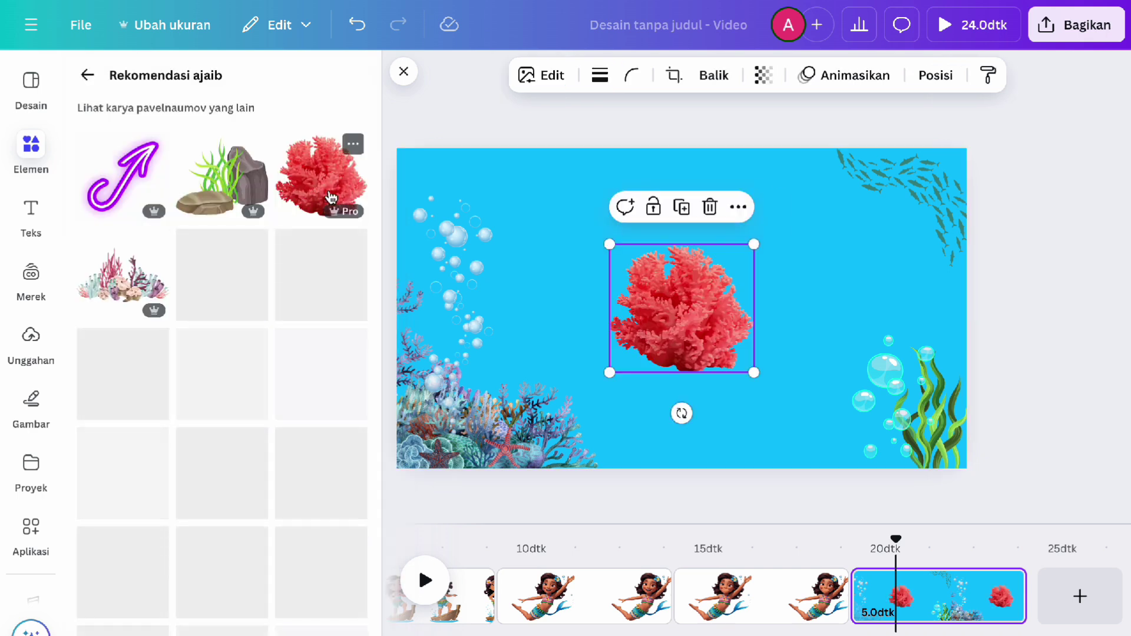
drag(609, 243, 674, 302)
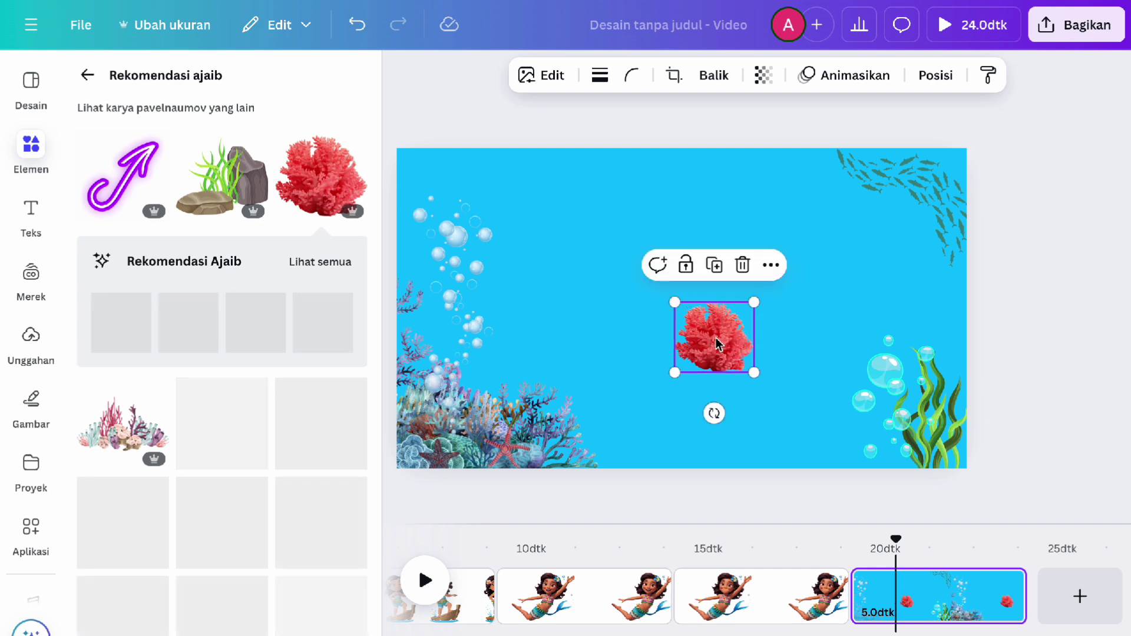
drag(716, 338, 568, 463)
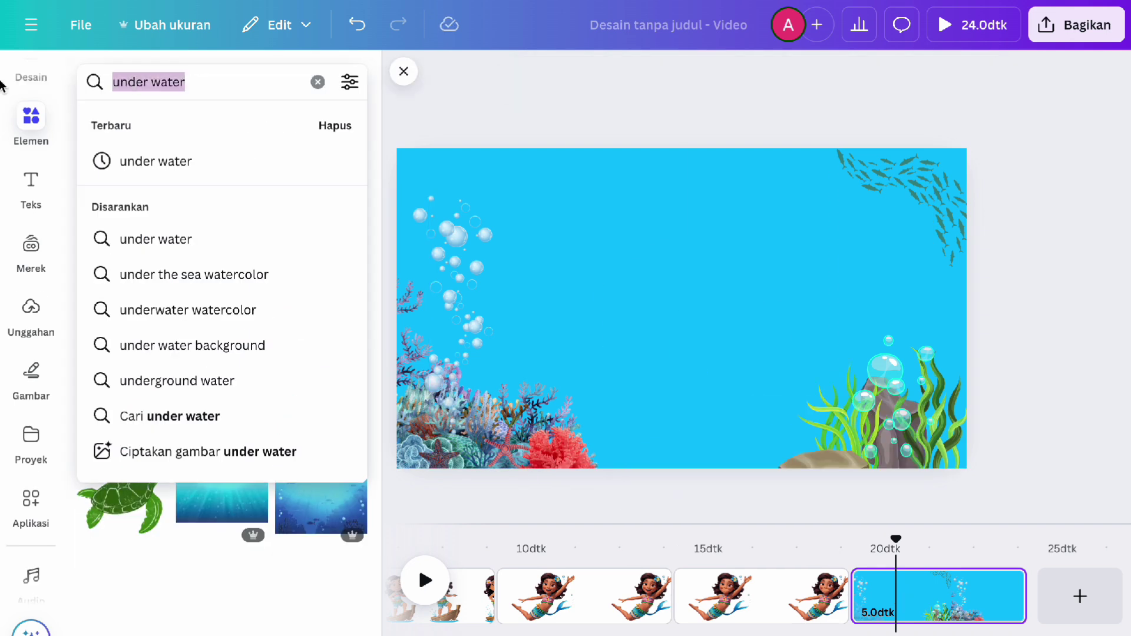
Search the graphics for "cahaya" and add the white spotlight beam to the underwater page
text(caha)
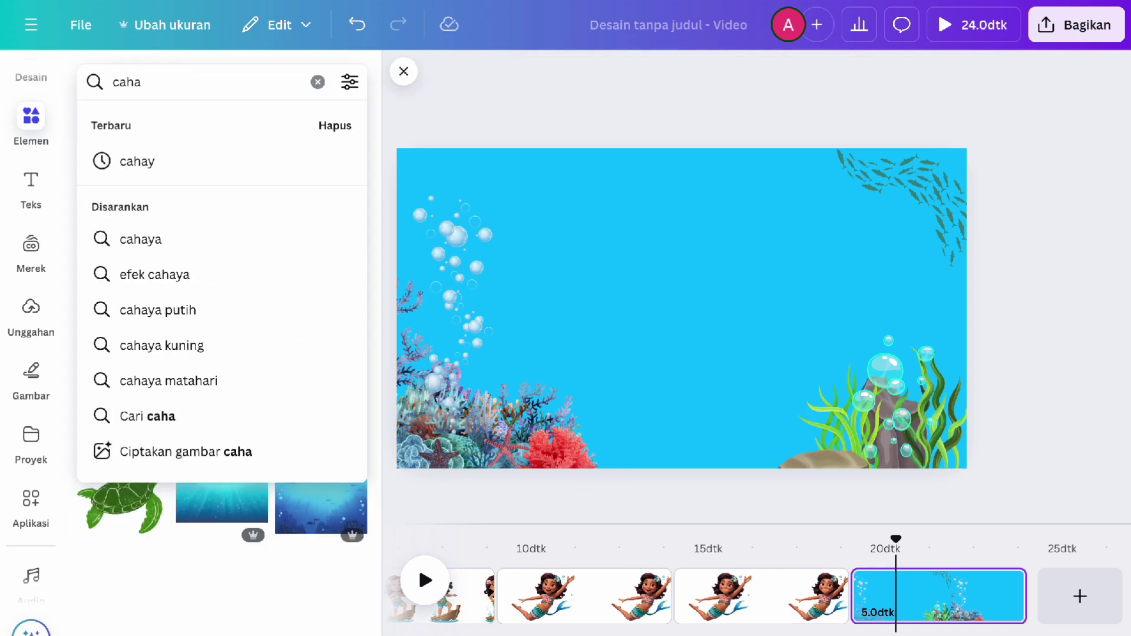
text(ya)
key(Return)
click(209, 220)
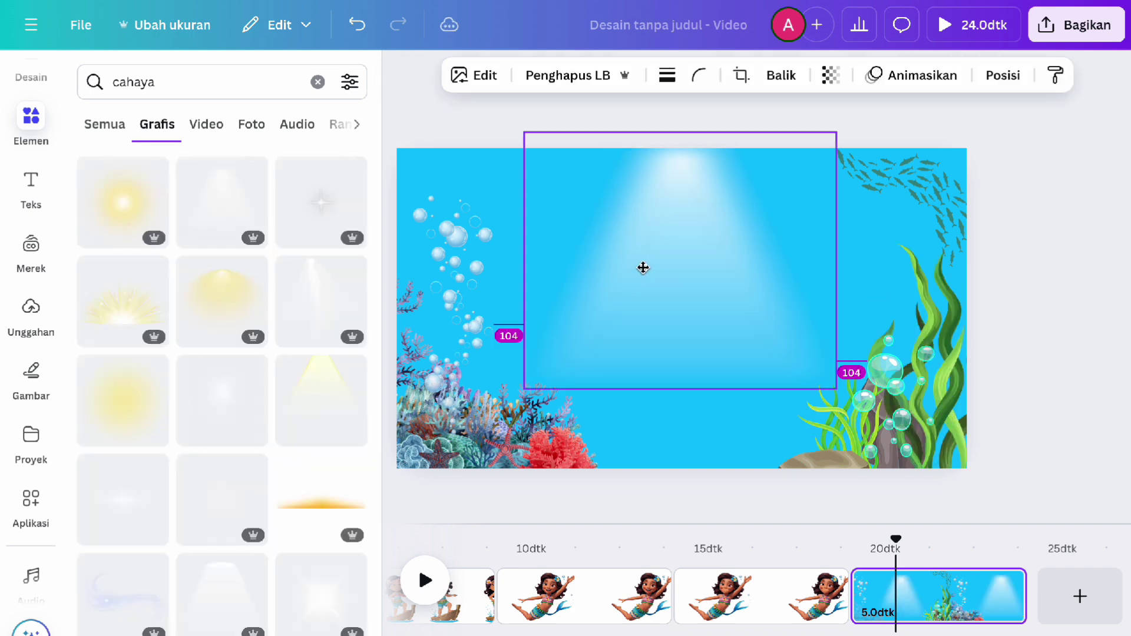
Rotate and enlarge the white light rays so they shine from the page's upper-left corner, and delete the central spotlight beam
drag(690, 259, 418, 237)
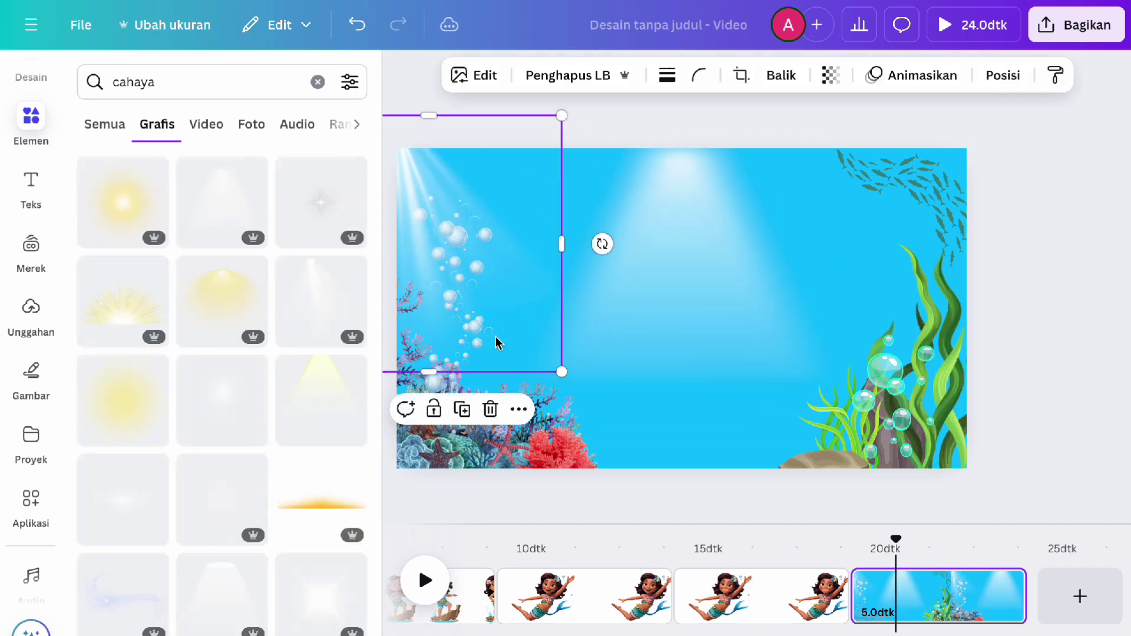
drag(600, 242, 598, 204)
drag(586, 338, 805, 500)
drag(620, 288, 570, 283)
click(784, 227)
key(Delete)
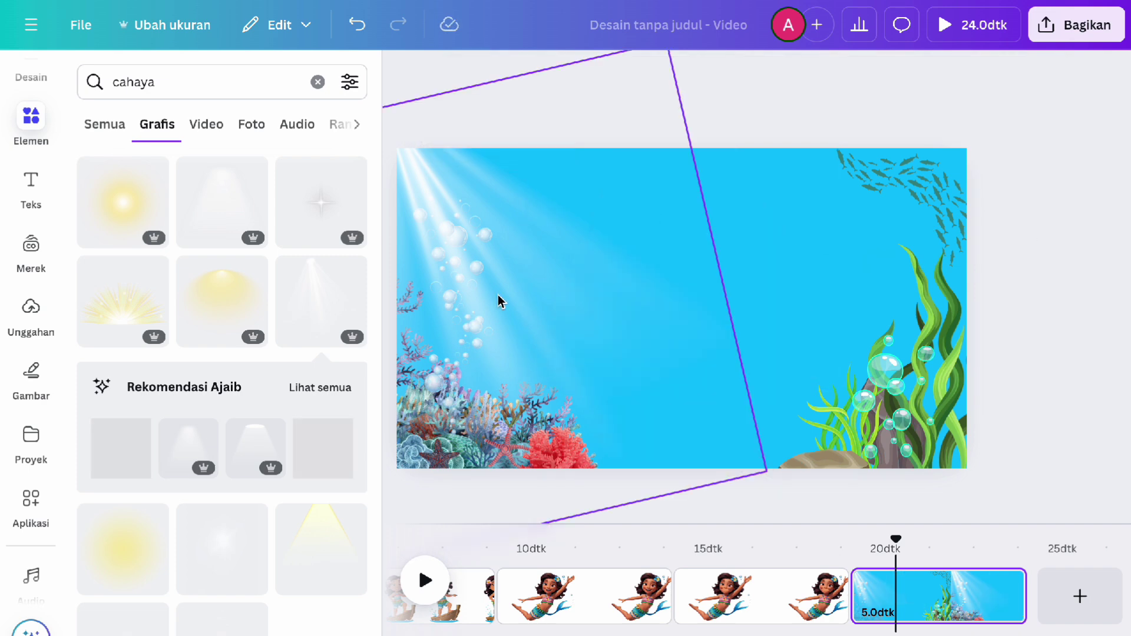
Try the round white glow graphic in the upper-right part of the underwater page and remove it
click(788, 182)
scroll(151, 467, down, 6)
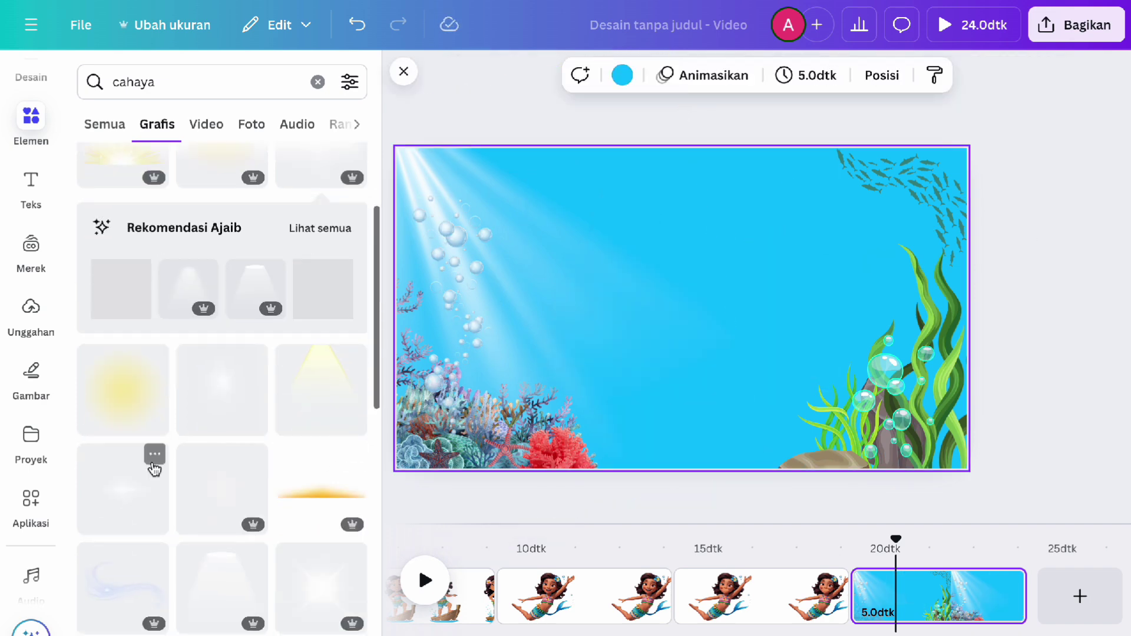
scroll(222, 393, up, 2)
click(222, 393)
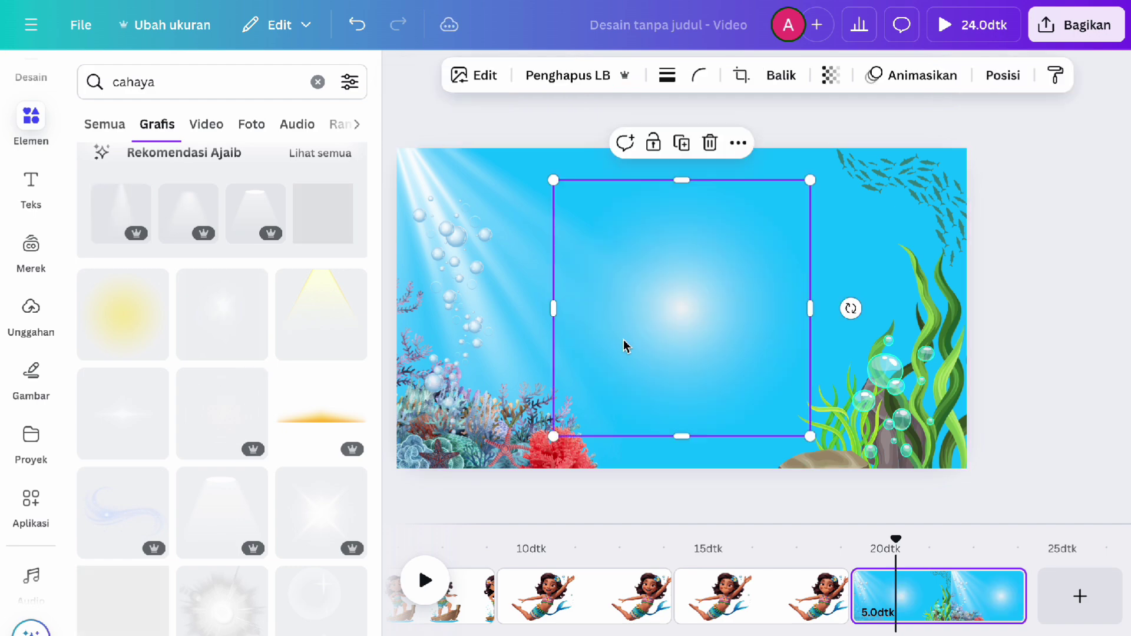
drag(624, 342, 789, 248)
key(Delete)
Resize the light rays graphic shining over the coral
click(528, 204)
drag(753, 474, 752, 272)
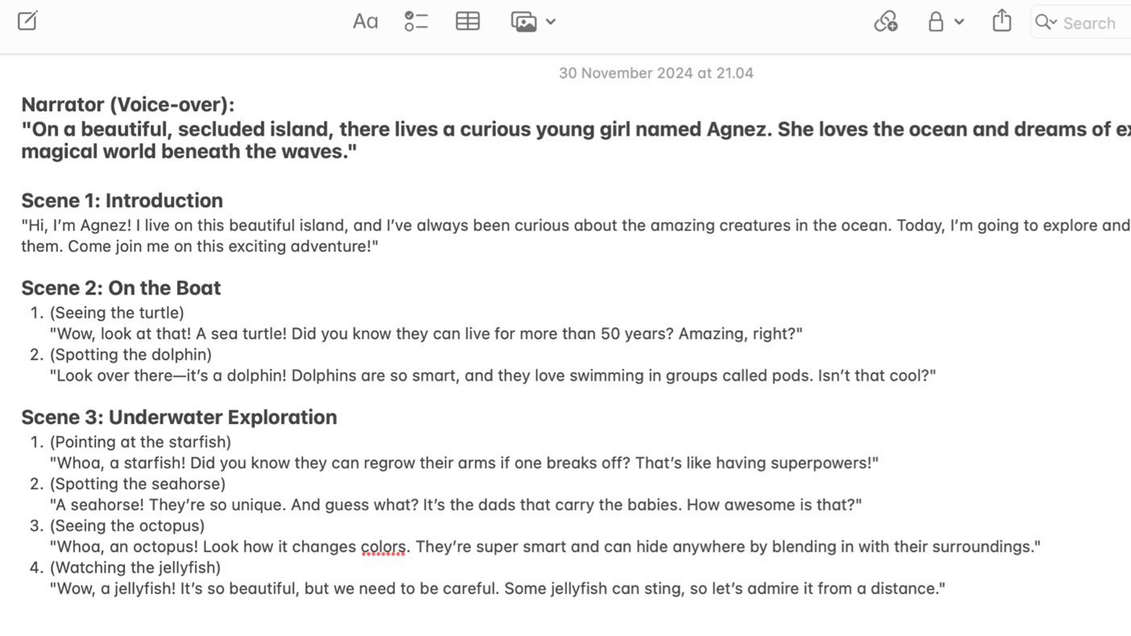
Switch to ElevenLabs and paste the narrator's voice-over text as the text to speak
key(ctrl+Right)
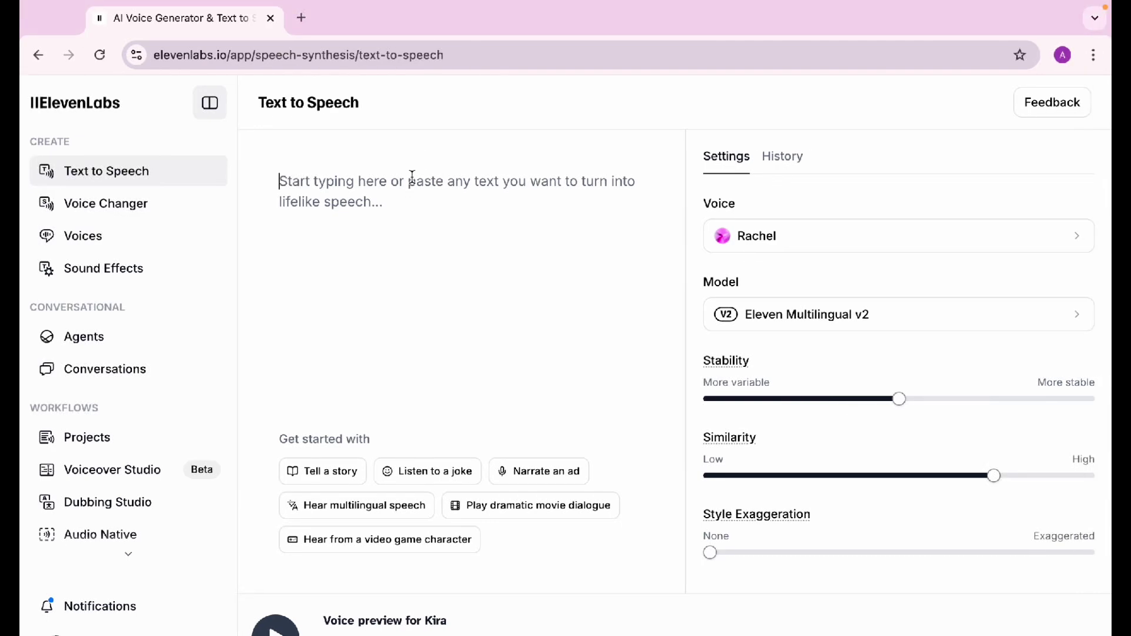
text(On a beautiful, secluded island, there lives a curious young girl named Agnez. She loves the ocean and dreams of exploring the magical world beneath the waves.)
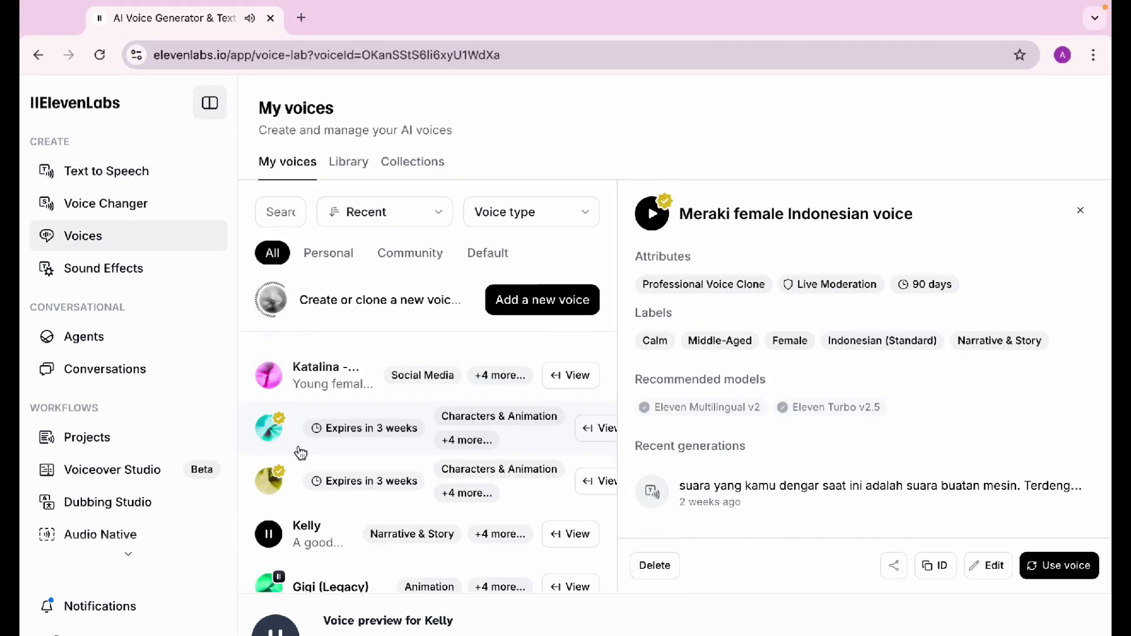
Preview the "A VO Professional; now cloned!" narration voice in the community voice library and add it to the saved voices
scroll(300, 453, up, 3)
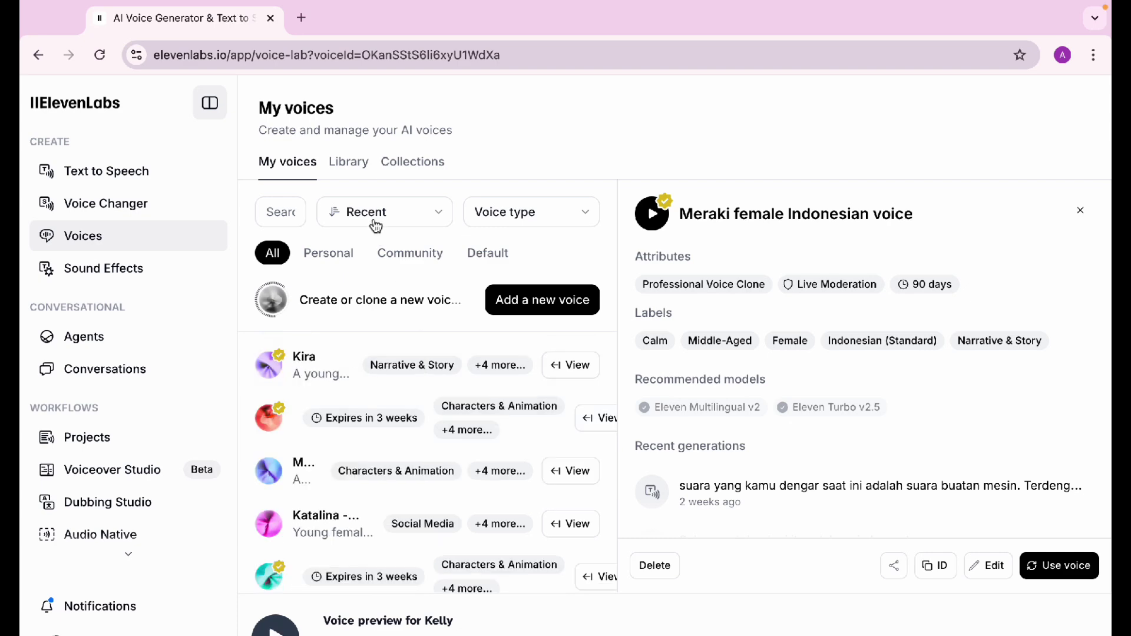
click(349, 162)
click(269, 465)
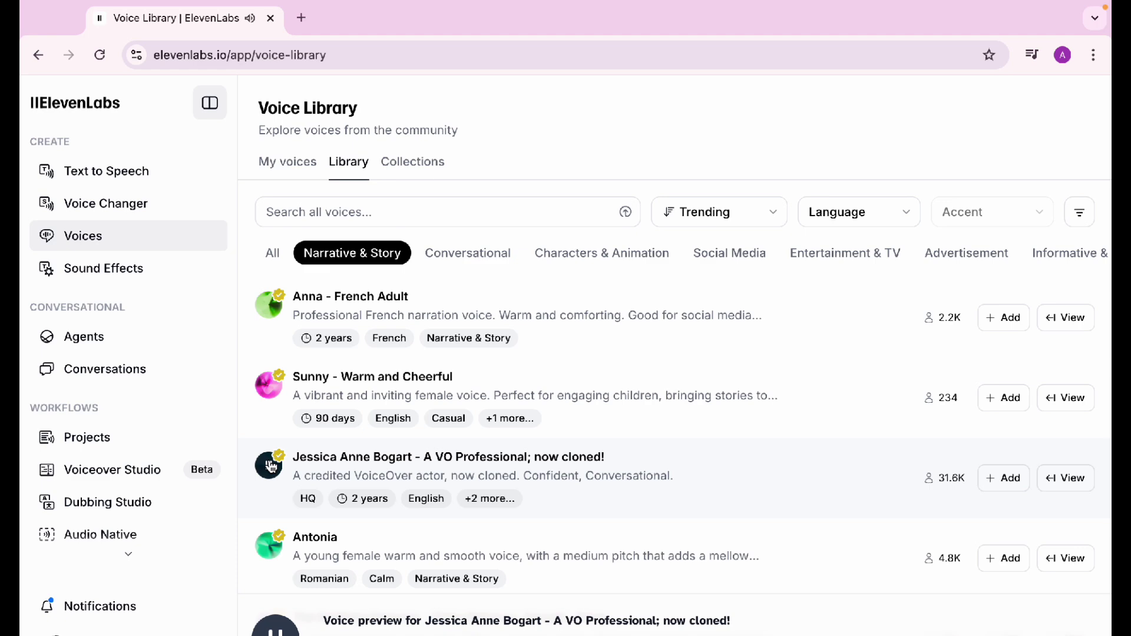
click(1009, 486)
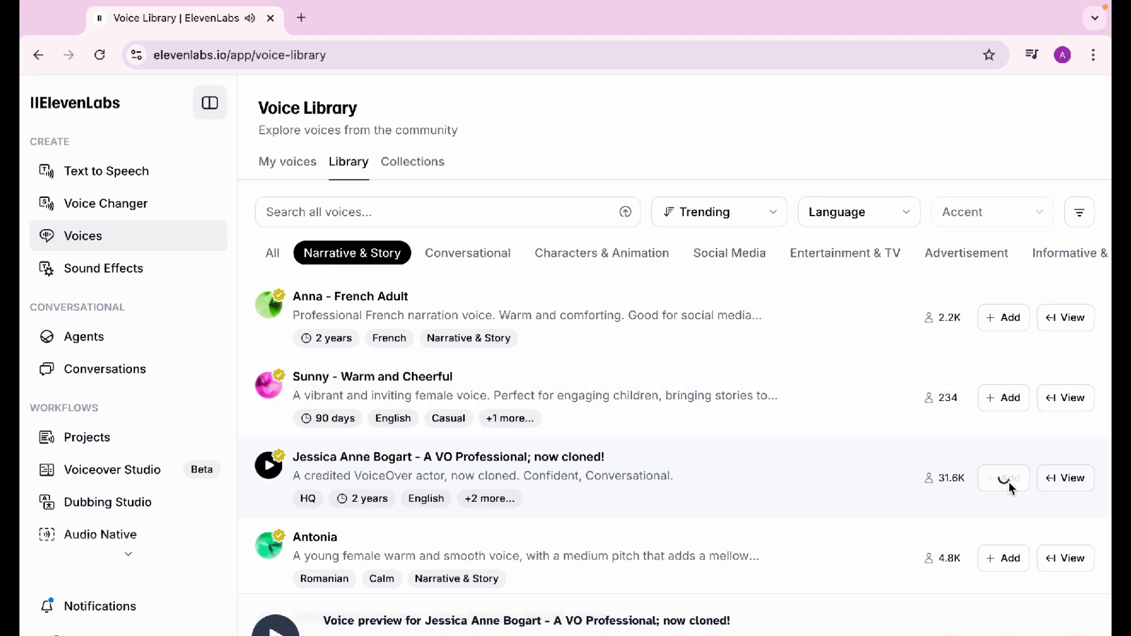
click(1011, 486)
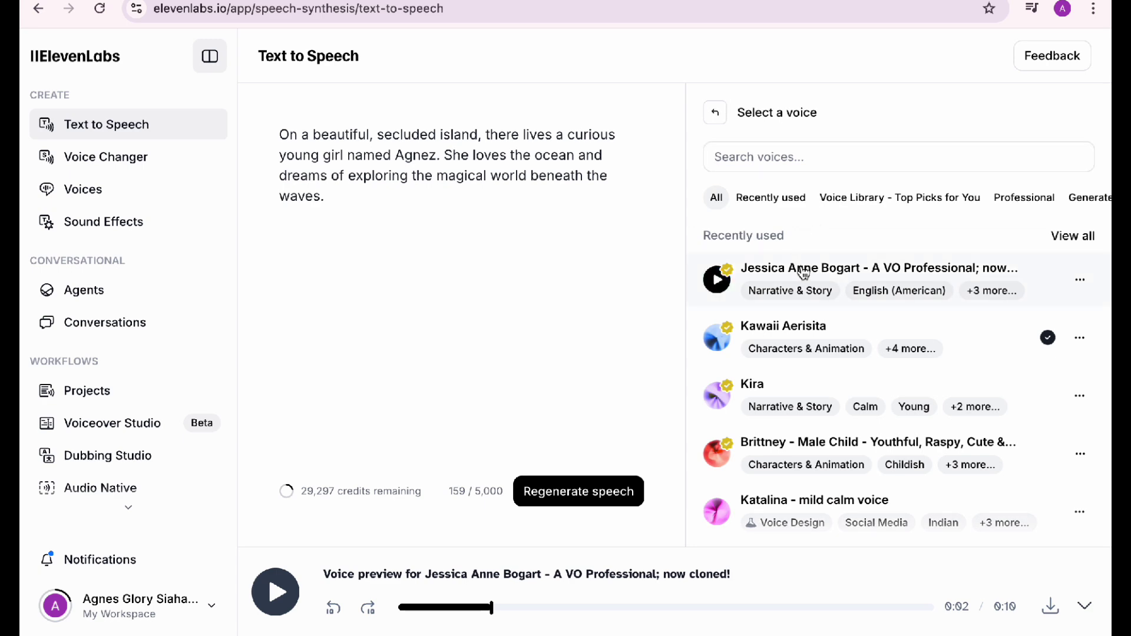
Select the "A VO Professional; now cloned!" voice for the narrator text and listen to its preview
click(801, 272)
click(803, 194)
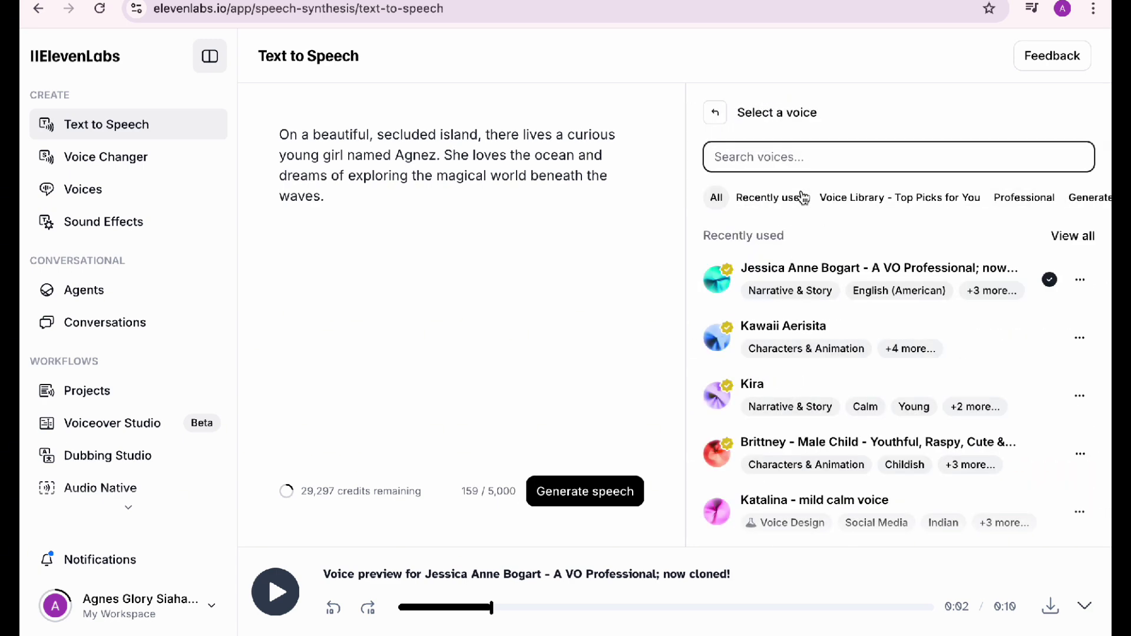
click(719, 281)
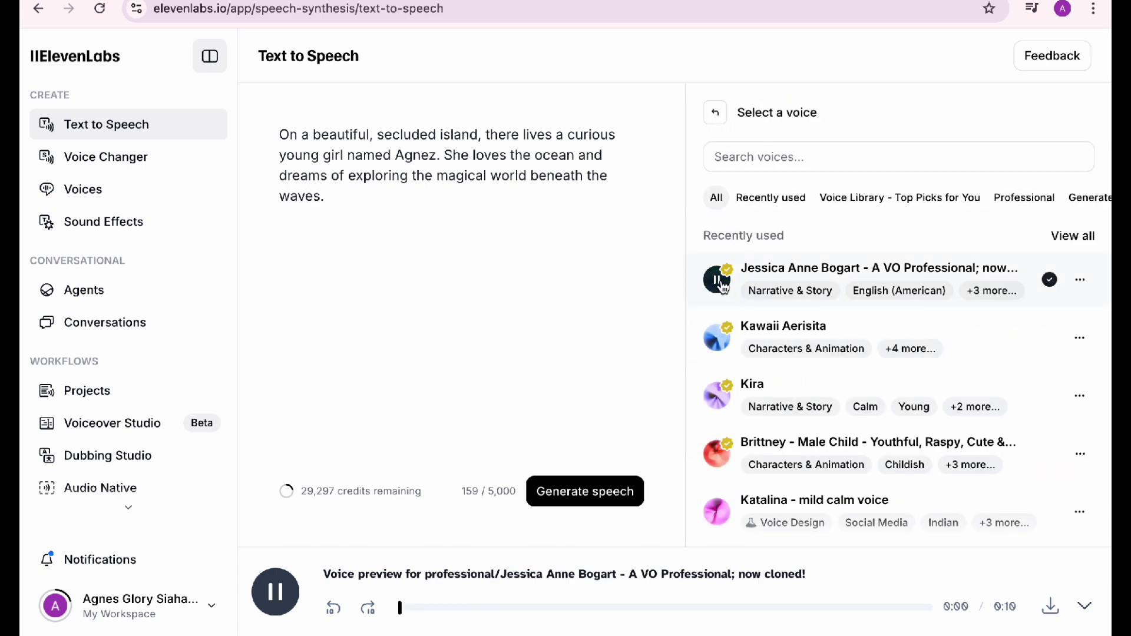
click(764, 275)
Generate the narrator speech, replay it from near the start and download the audio
click(565, 492)
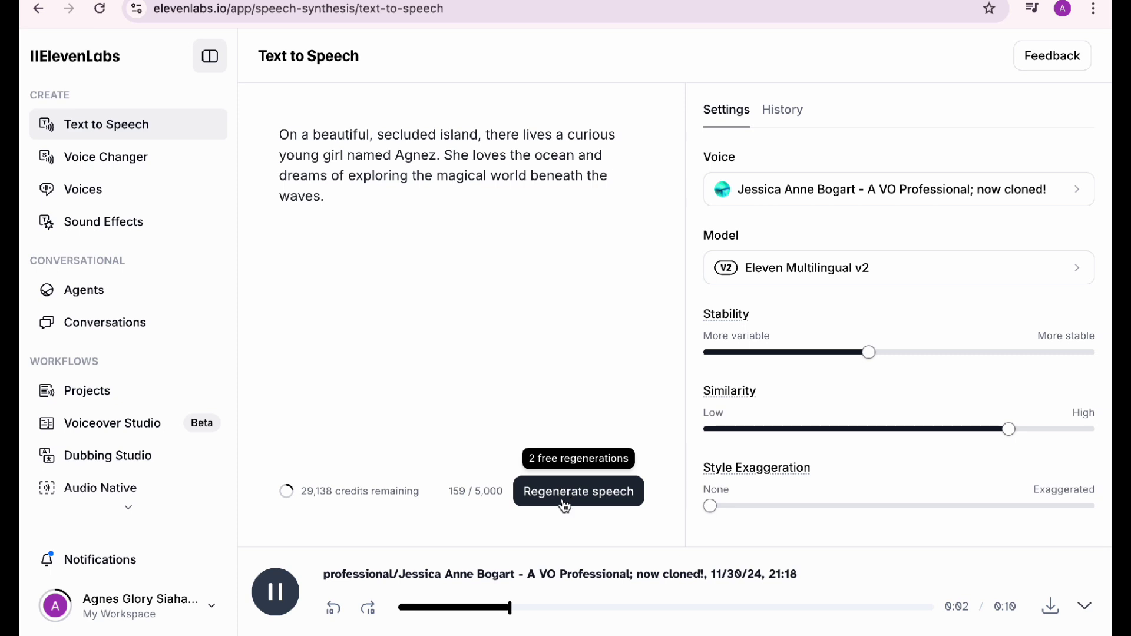
drag(538, 608, 307, 620)
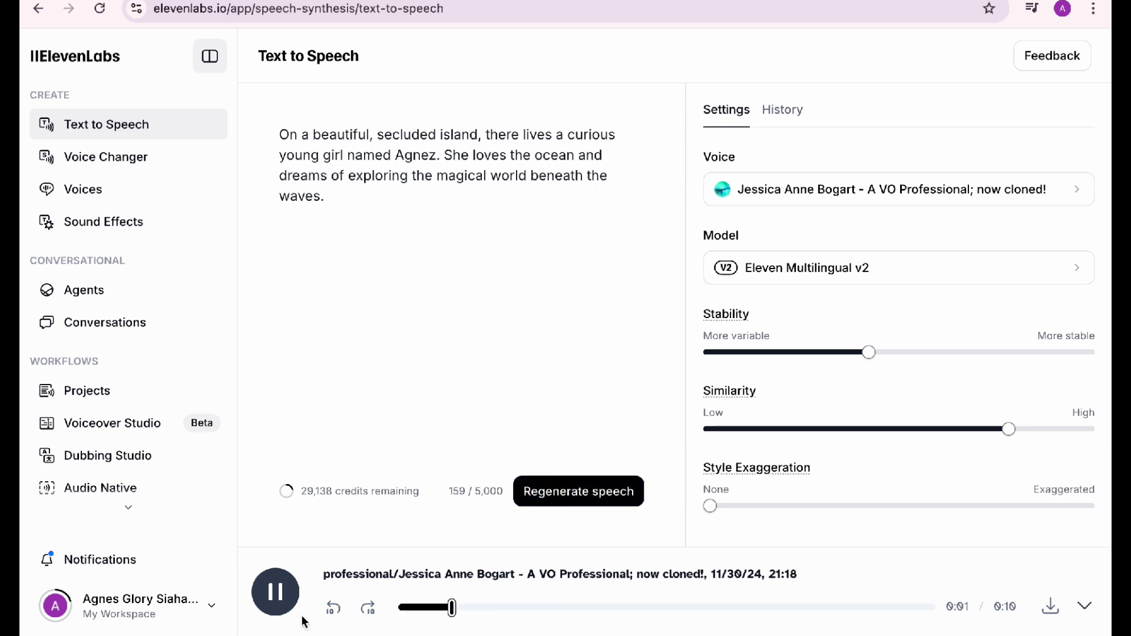
click(1051, 605)
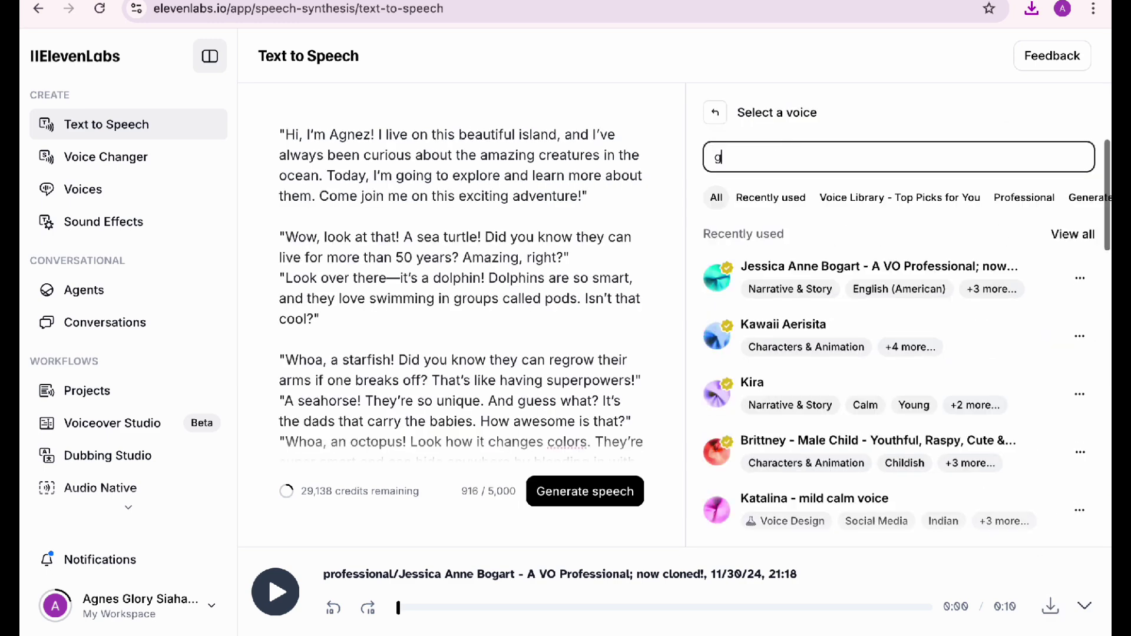
Choose the Gigi voice for the character's dialogue lines, then generate the speech and download it
text(igi)
click(749, 270)
click(570, 500)
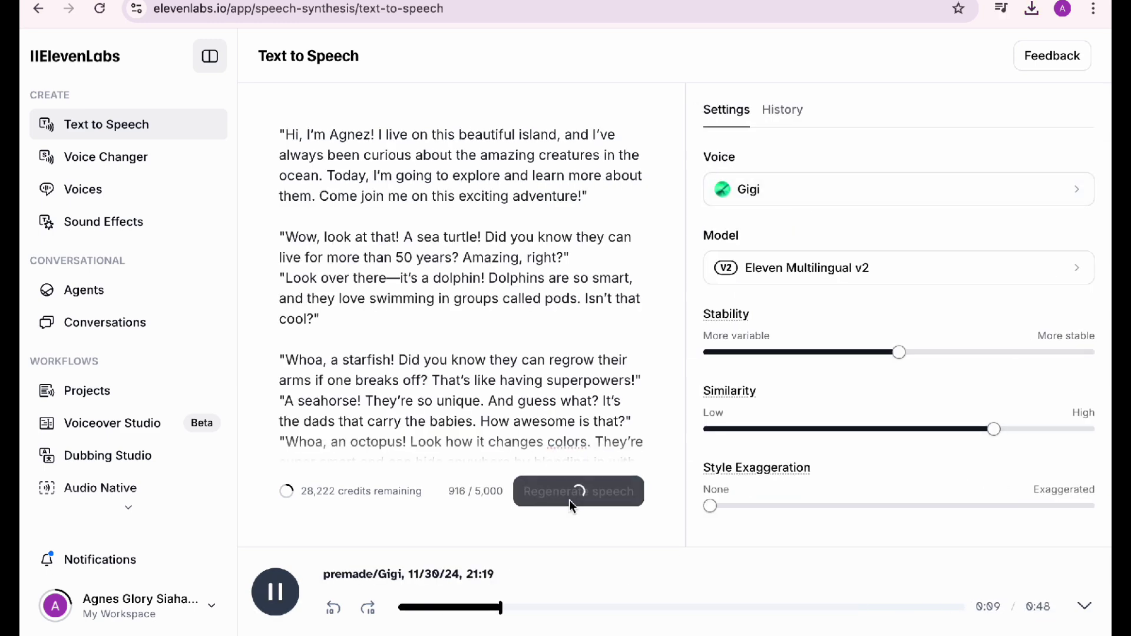
click(1052, 606)
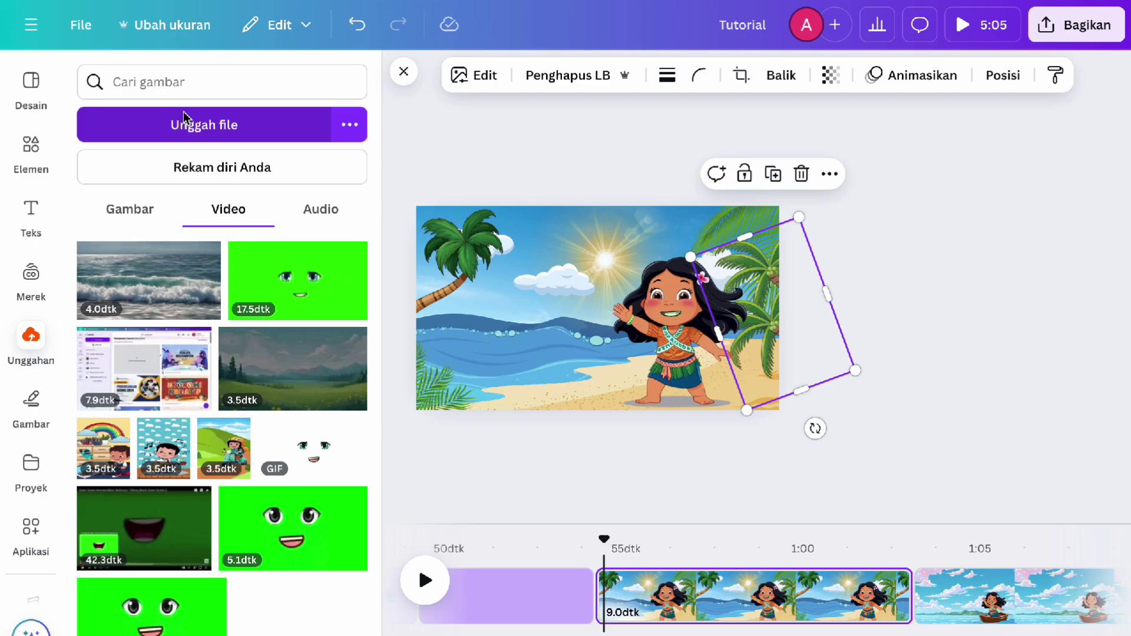
Switch to the Canva Tutorial video and upload the generated voice files from the Downloads folder
click(182, 117)
scroll(474, 286, down, 5)
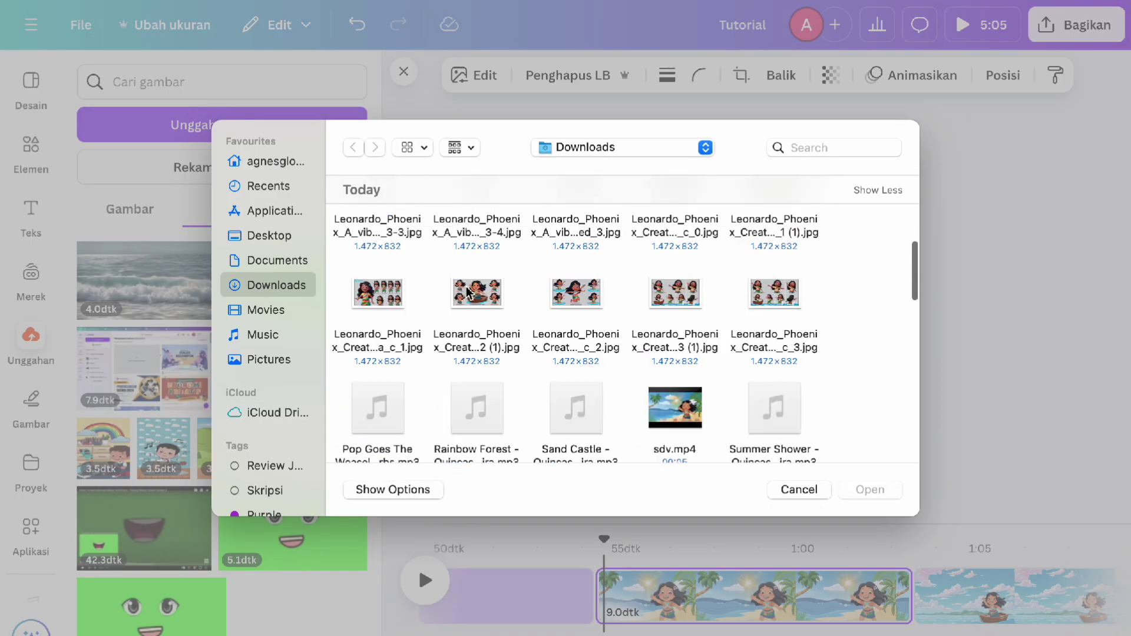
scroll(673, 238, up, 5)
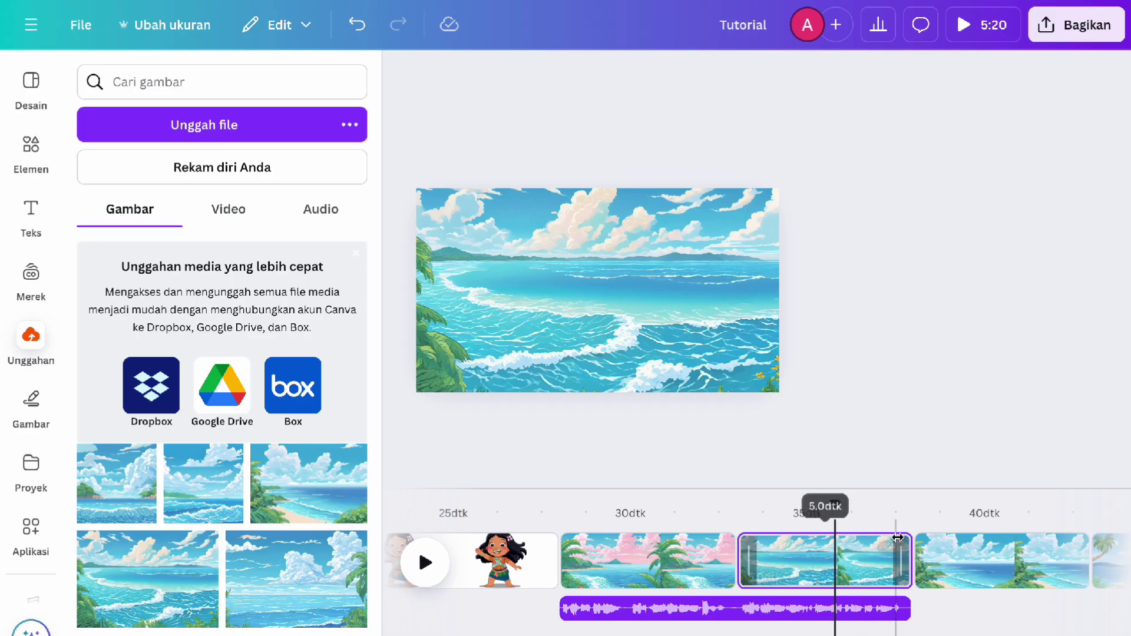
Shorten the three seascape pages above the narration to fit its length, with the third page lasting 3.4 seconds
click(717, 560)
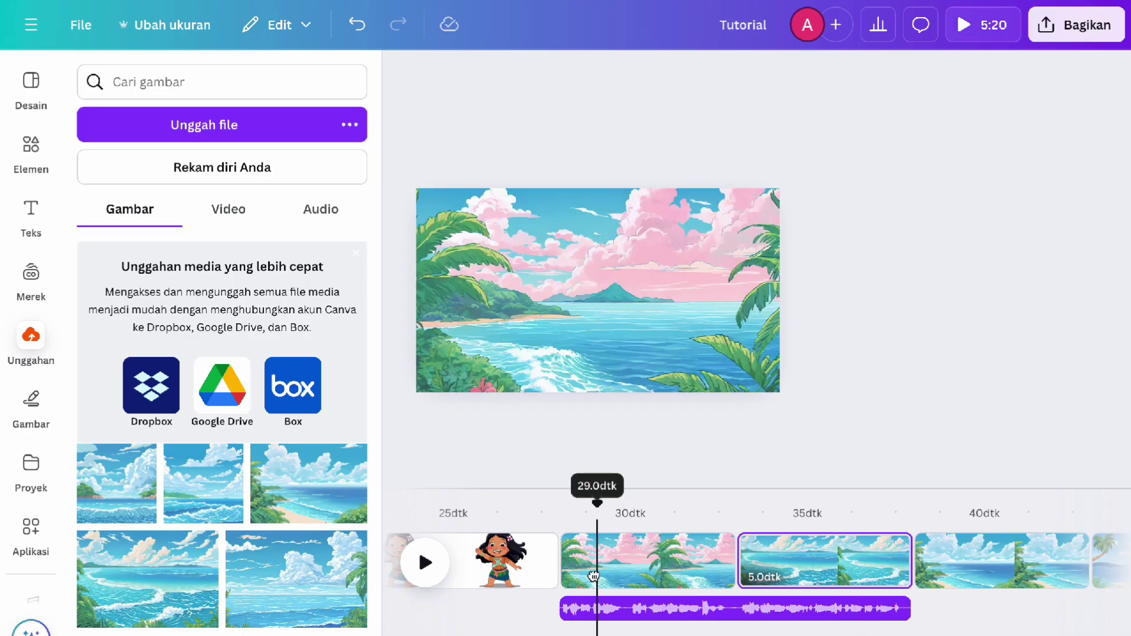
drag(719, 560, 669, 561)
click(741, 571)
drag(844, 562, 773, 563)
click(858, 567)
drag(957, 563, 899, 564)
Add the uploaded ElevenLabs Gigi dialogue audio and place it directly after the narration, starting at the girl's beach page
scroll(830, 622, right, 2)
click(321, 209)
click(204, 336)
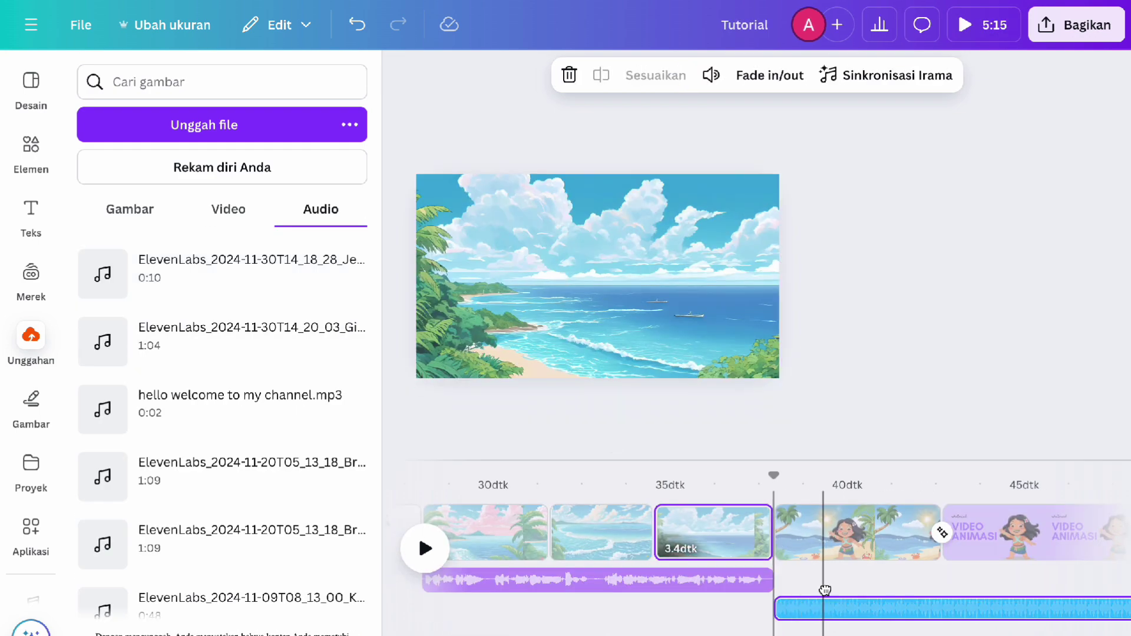
drag(823, 604, 825, 583)
Play back the dialogue and shorten the page just before the girl-and-turtle boat scene to match it
scroll(807, 594, up, 3)
click(425, 562)
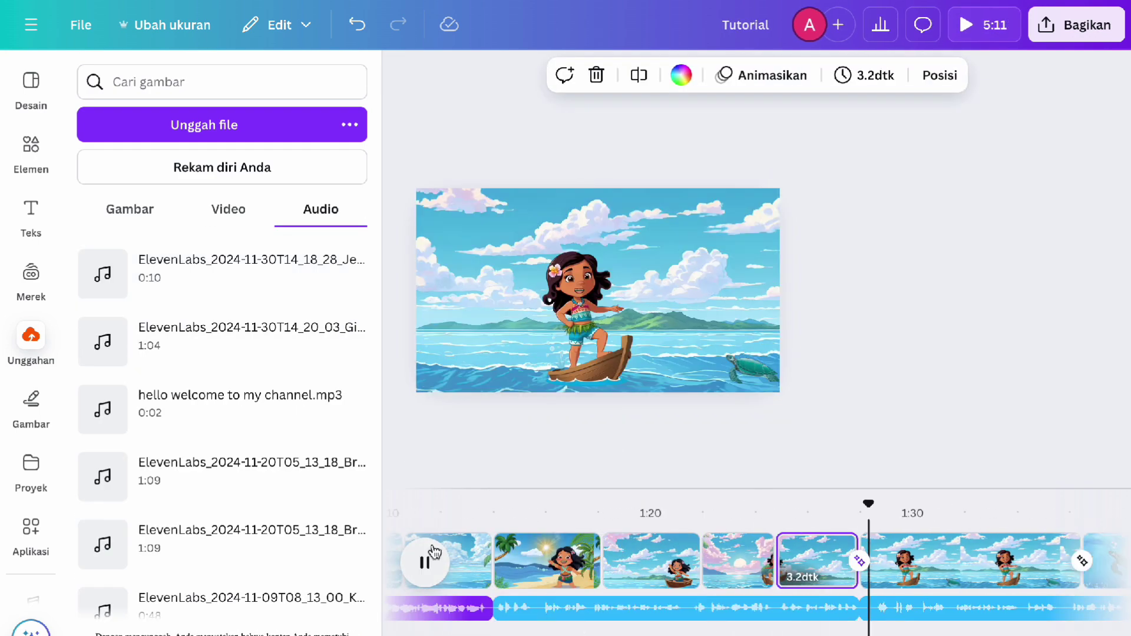
click(427, 566)
drag(852, 562, 780, 562)
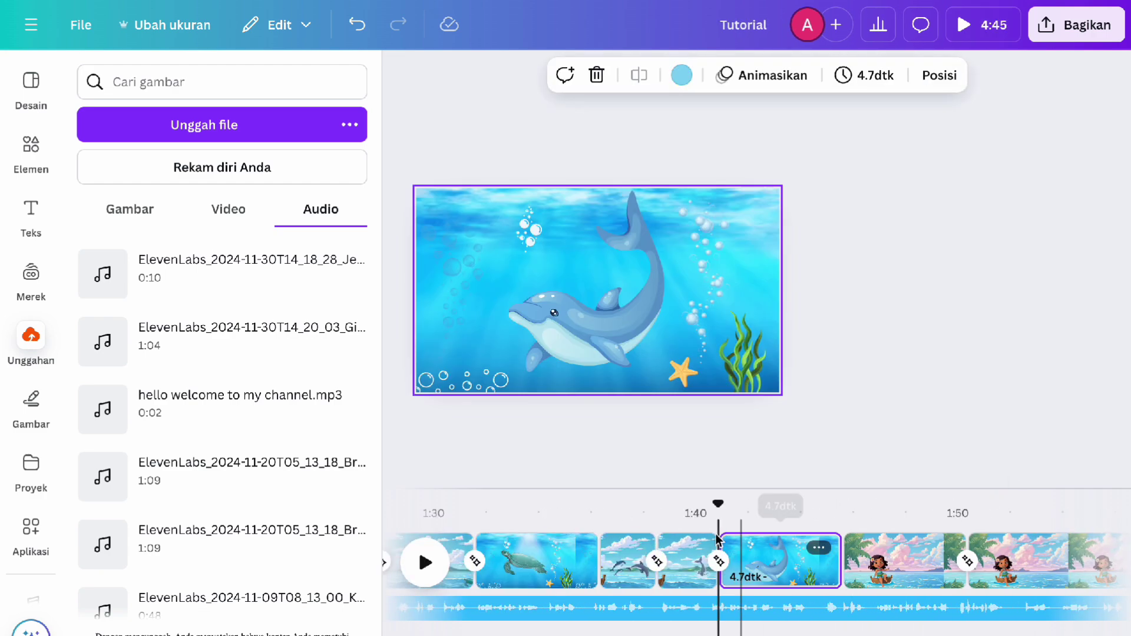
click(425, 566)
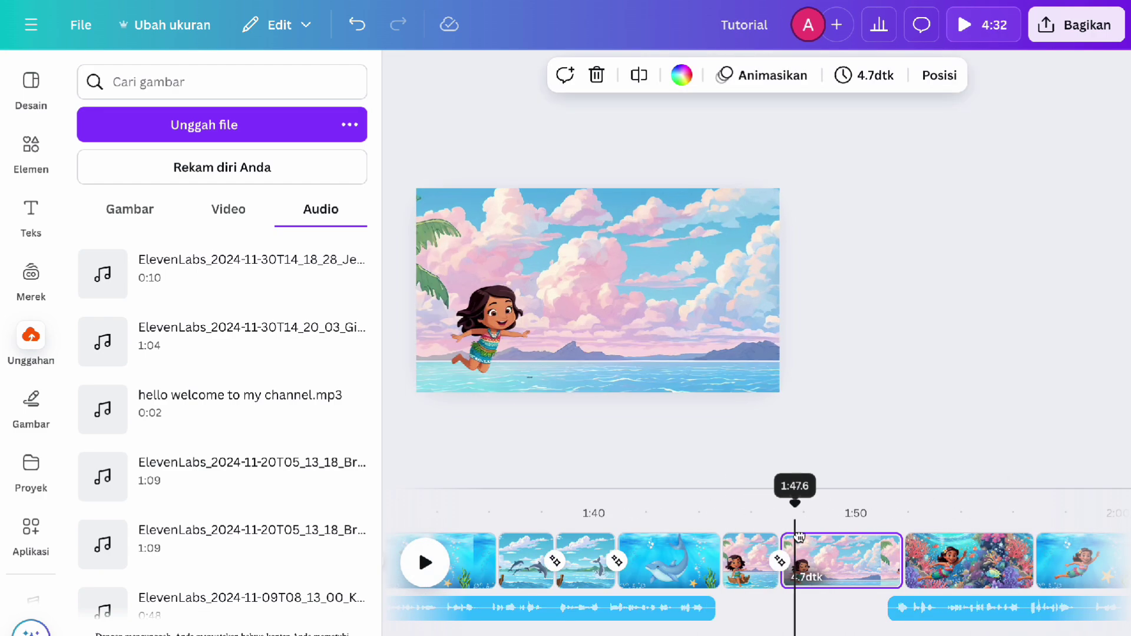
Adjust the dialogue audio's timing and shorten the pages following the dolphin scene, checking the result by playback
drag(601, 608, 683, 608)
click(433, 562)
click(433, 562)
drag(787, 562, 748, 561)
drag(876, 562, 823, 562)
click(425, 562)
click(426, 563)
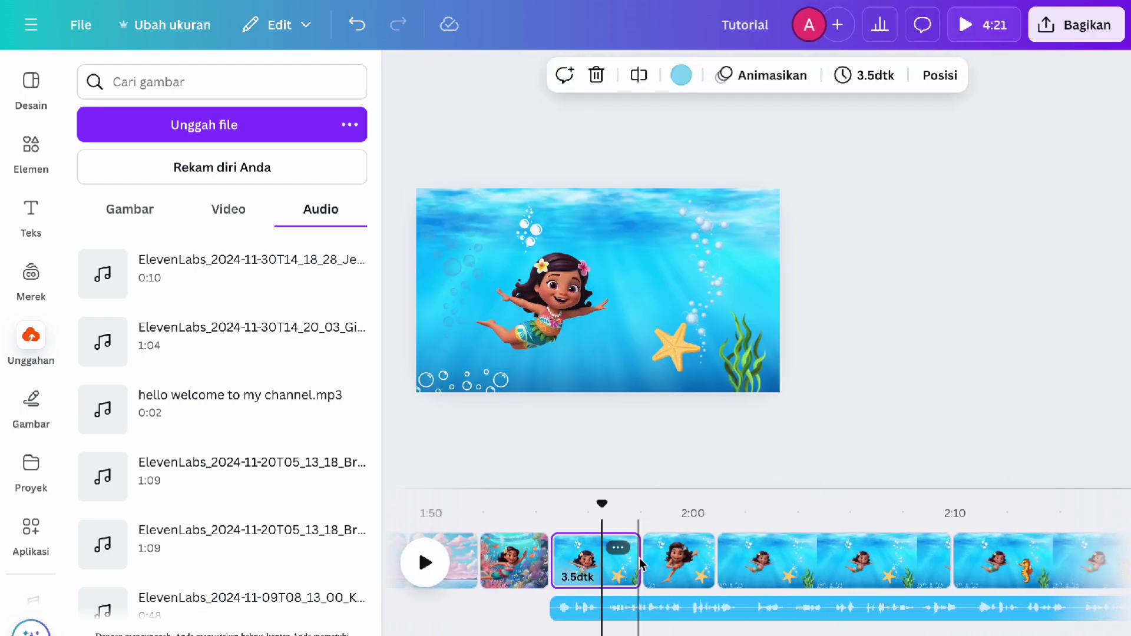
Shorten the first girl-and-starfish page and realign the dialogue audio with the underwater pages
drag(638, 561, 590, 560)
drag(589, 608, 663, 608)
drag(815, 505, 932, 505)
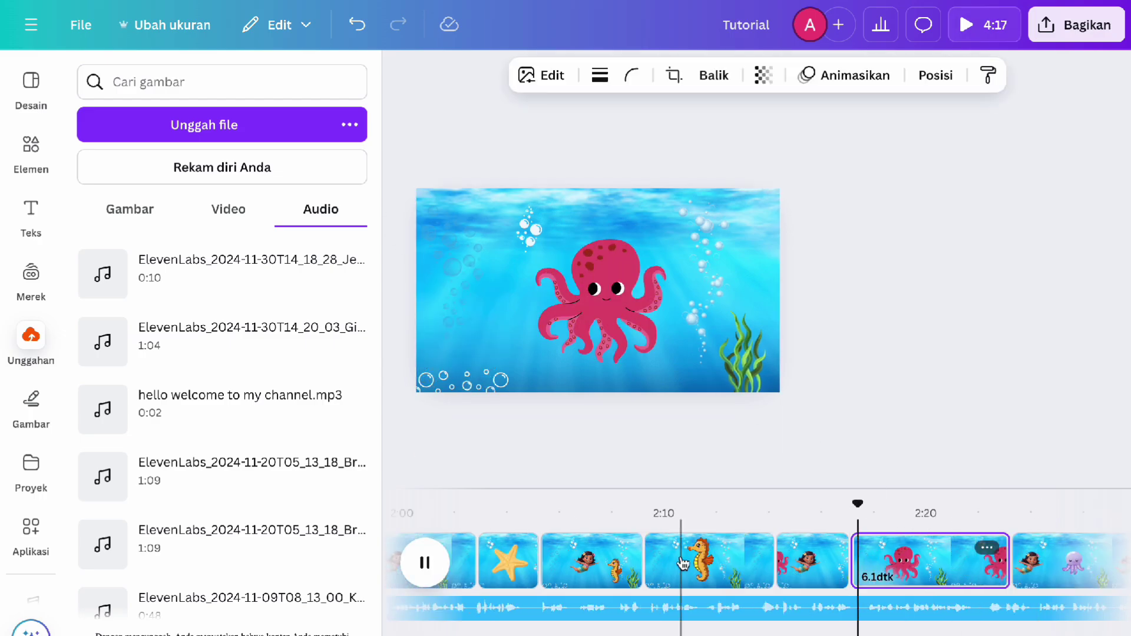
key(Delete)
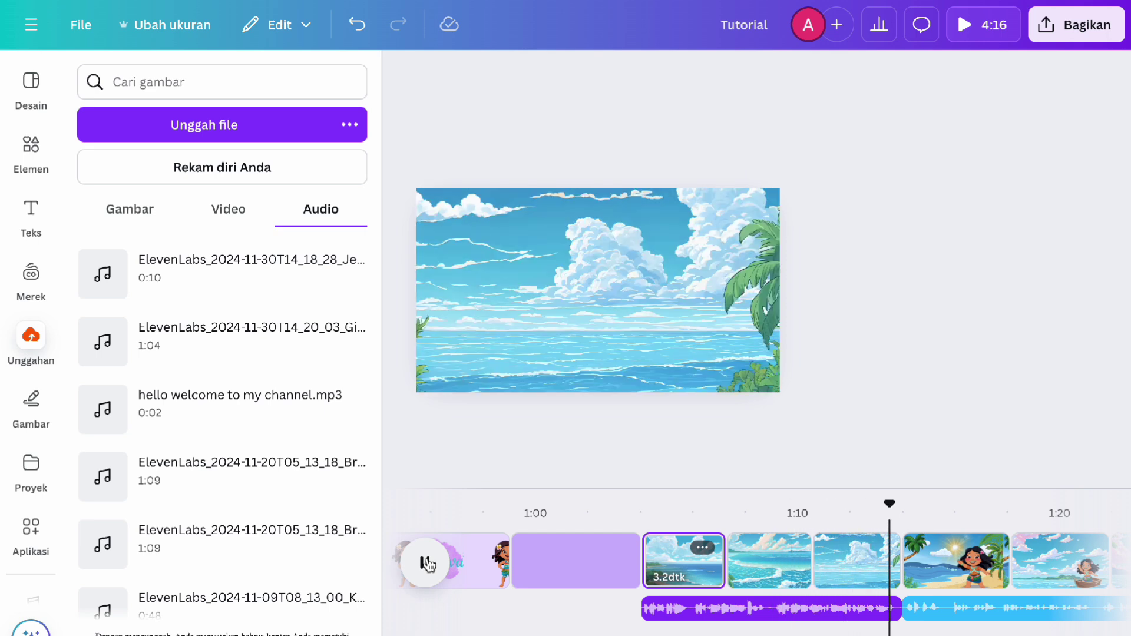
Search the audio library for "waves" and preview the Ocean Waves 2 and Ocean Beach 2 sounds
click(428, 564)
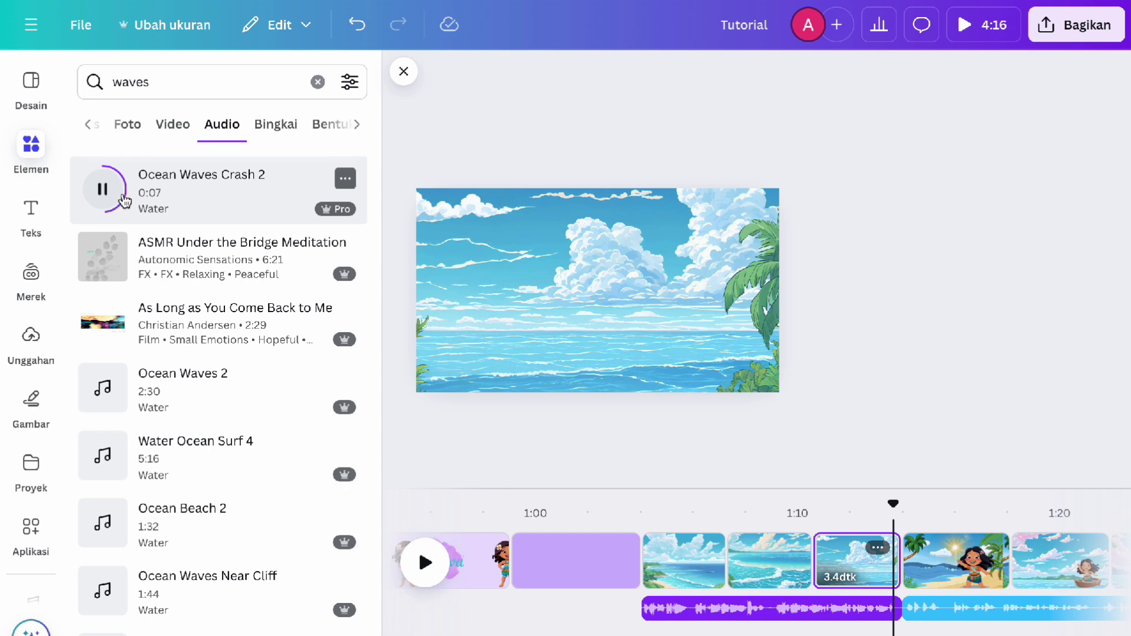
scroll(126, 383, down, 1)
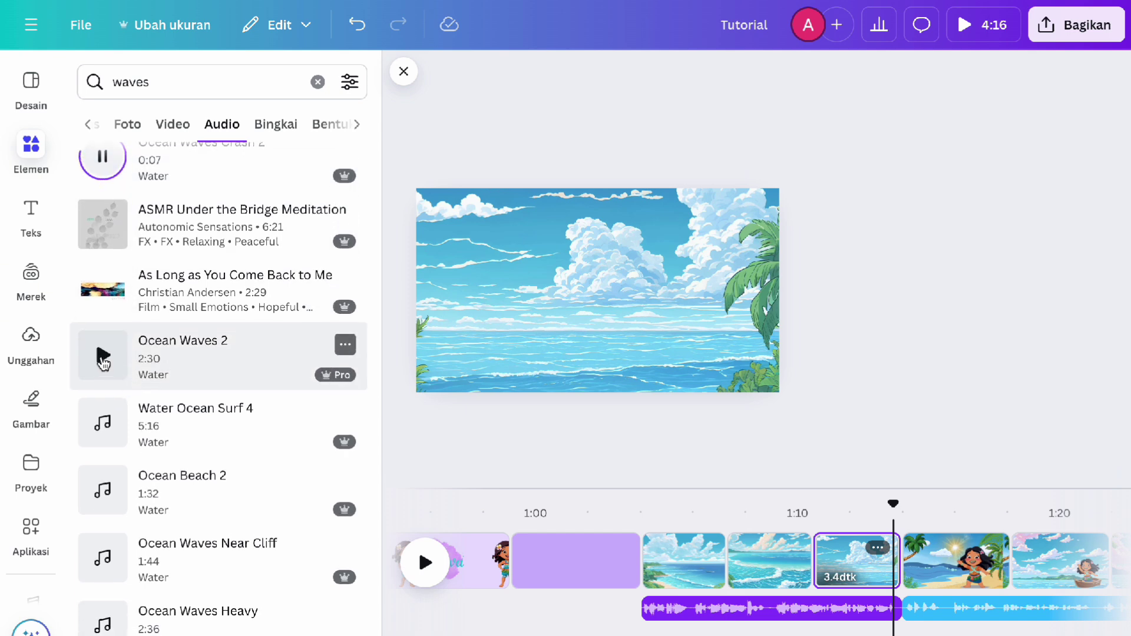
click(103, 356)
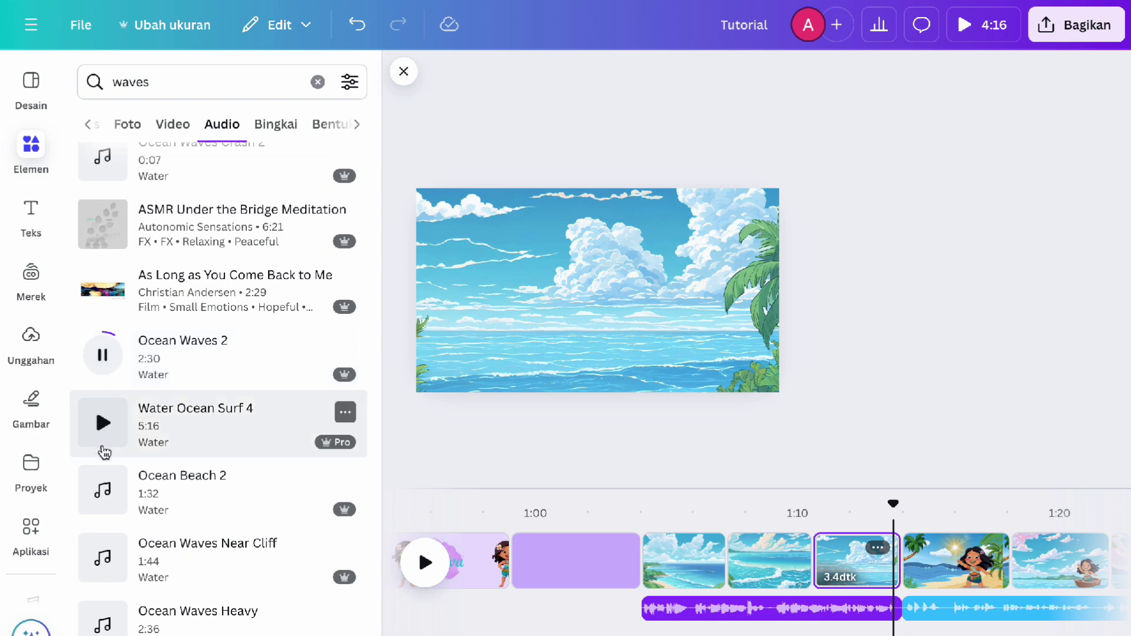
click(103, 491)
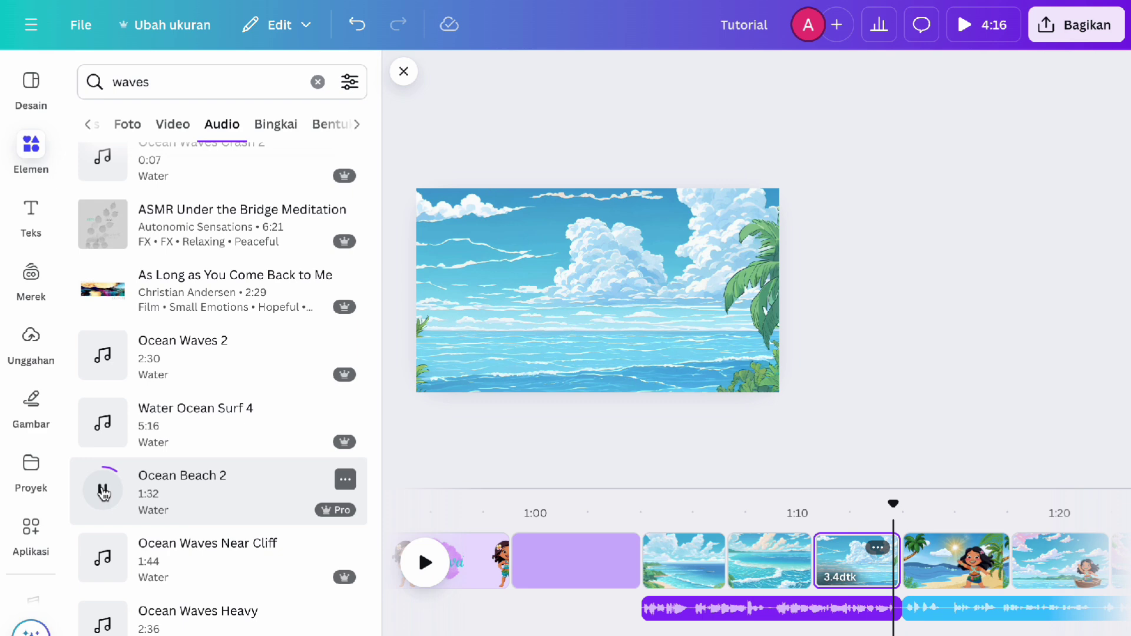
Add the Ocean Beach 2 sound and move it to start together with the narration audio
click(174, 504)
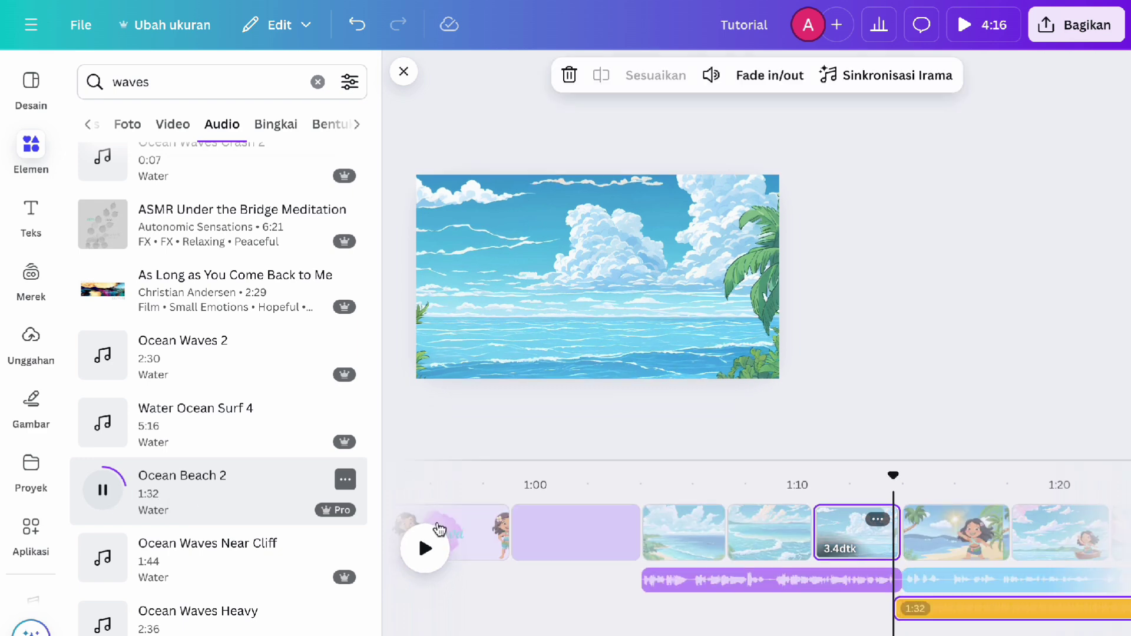
click(114, 488)
drag(879, 613, 667, 622)
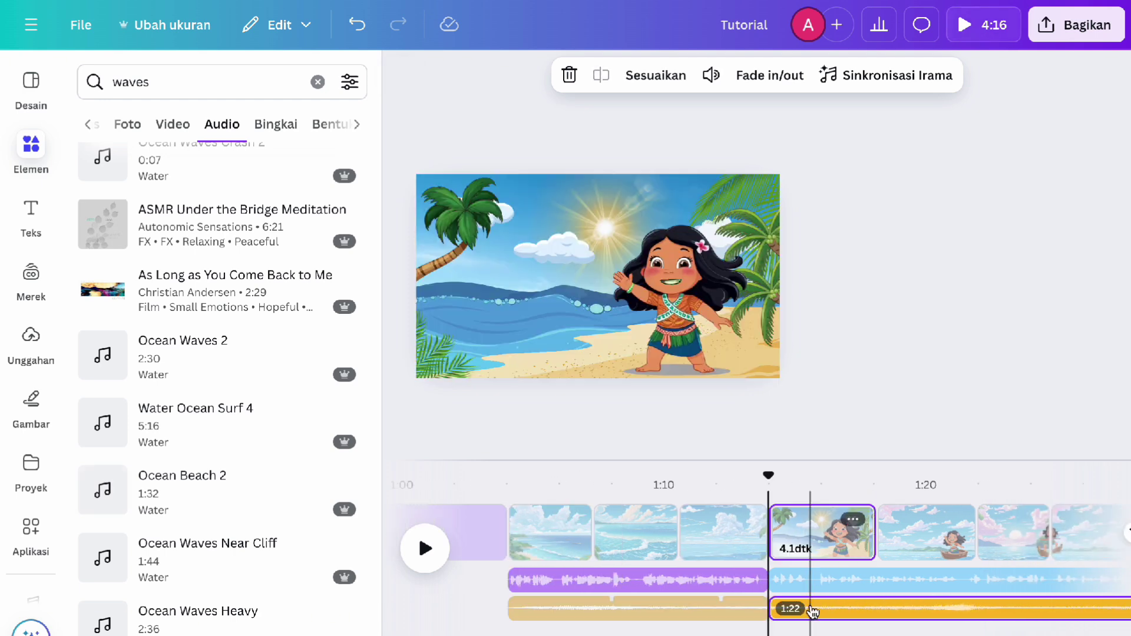
Adjust the volume of the Ocean Beach 2 segment under the dialogue and set its fade-in to 1.5 and fade-out to 0.9 seconds
click(711, 74)
drag(630, 177, 701, 152)
click(765, 75)
drag(633, 216, 673, 216)
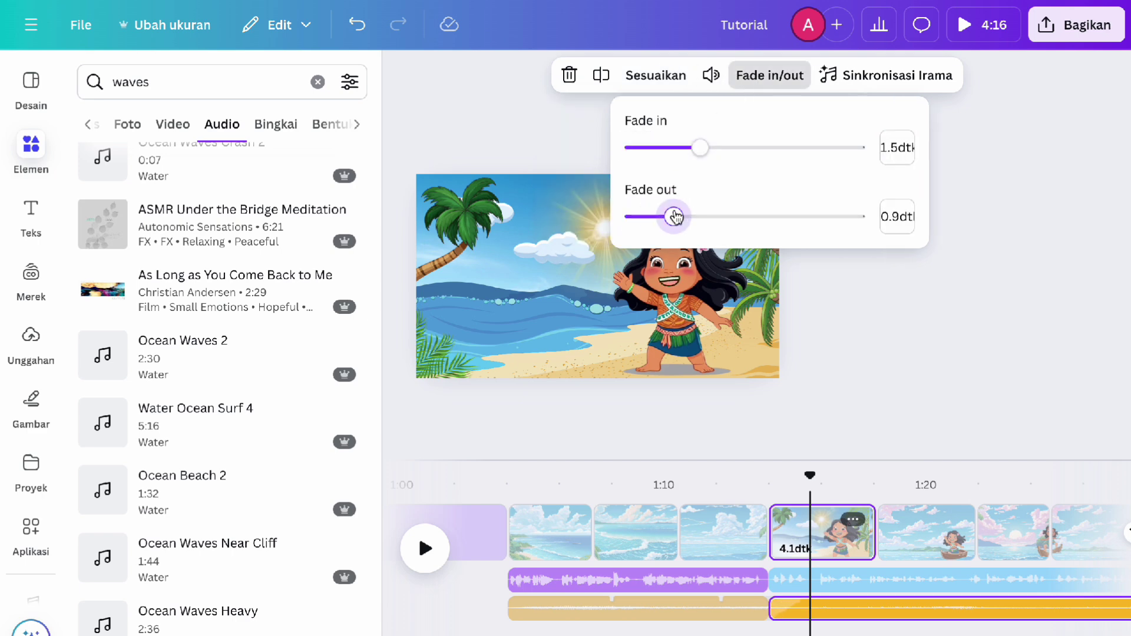
click(442, 539)
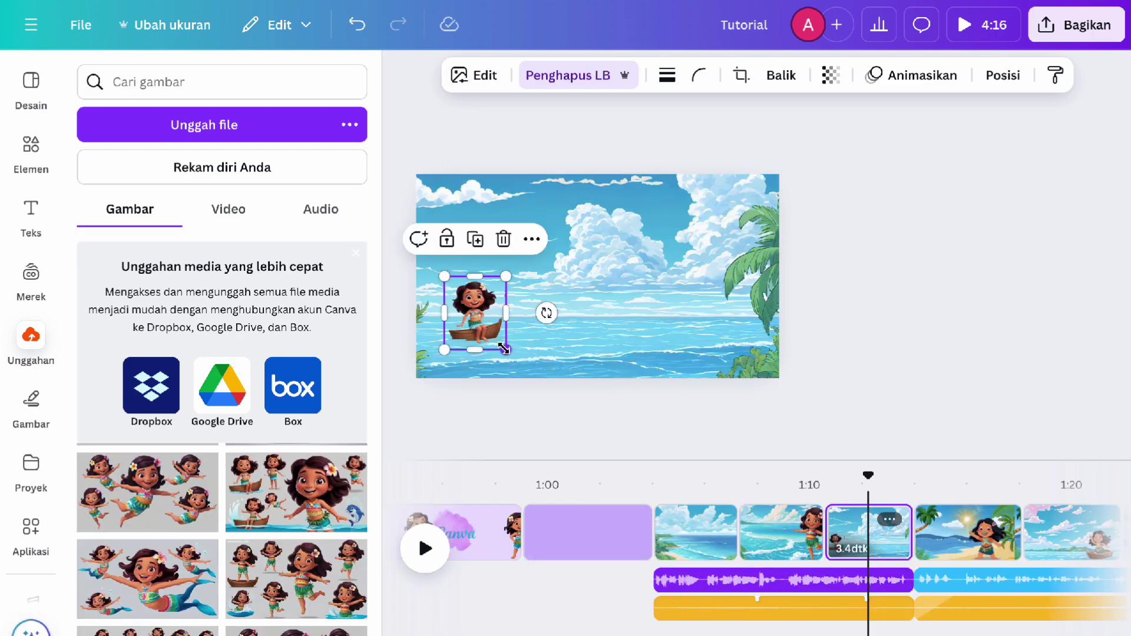
Resize the girl in the boat and place her in the lower left of the ocean page with the palm
drag(518, 349, 548, 399)
drag(515, 320, 514, 286)
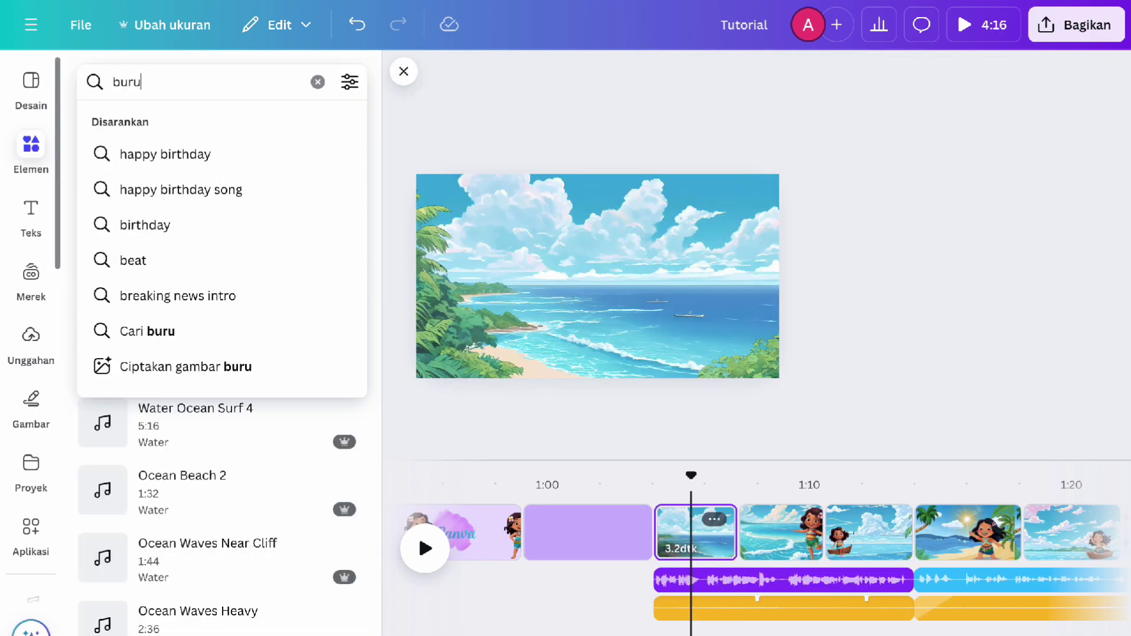
Search the graphics for "burung" and place flocks of flying black birds in the sky of the first beach page
text(ng)
key(Return)
click(164, 124)
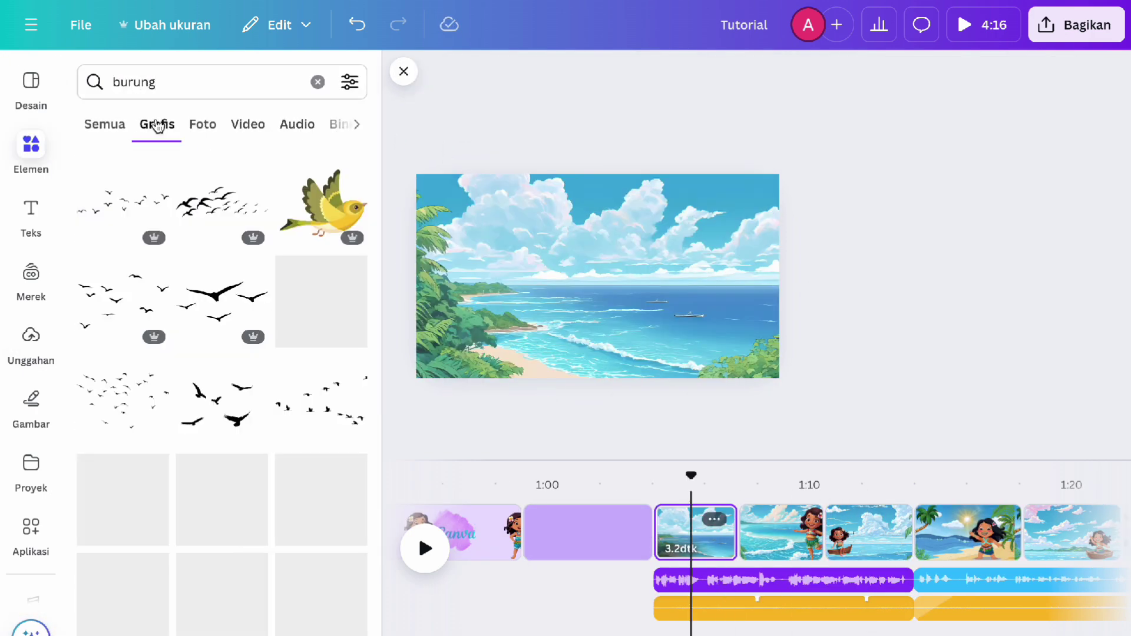
click(221, 203)
drag(533, 268, 424, 209)
Add the blue cartoon bird graphic and position it at the left edge of the first beach page
scroll(323, 489, down, 6)
scroll(322, 494, up, 5)
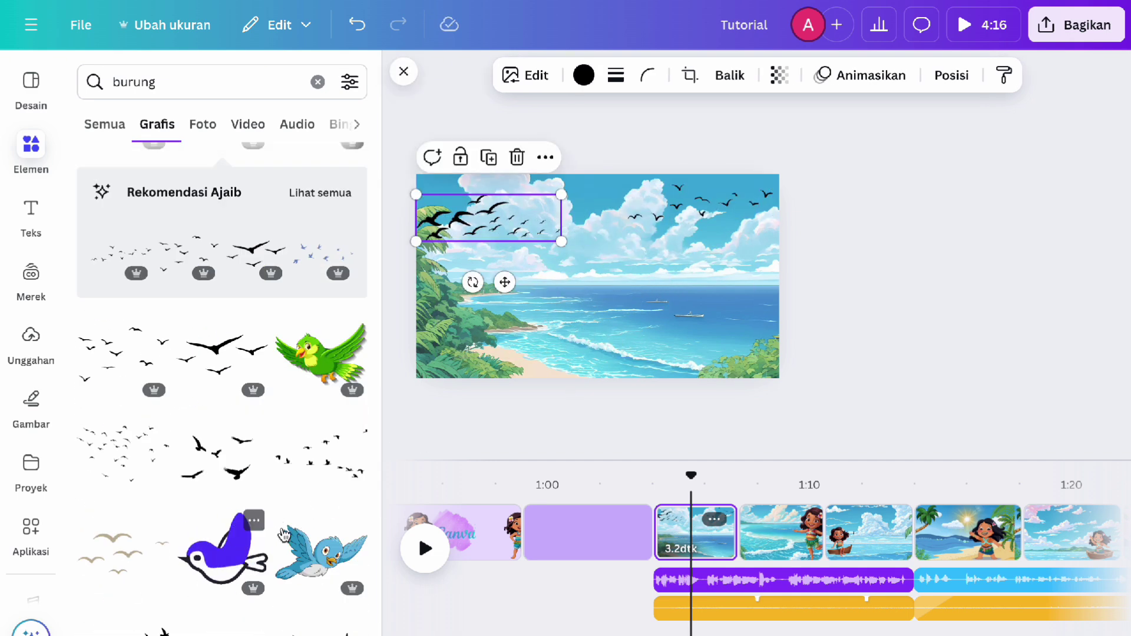
click(321, 551)
drag(613, 279, 483, 293)
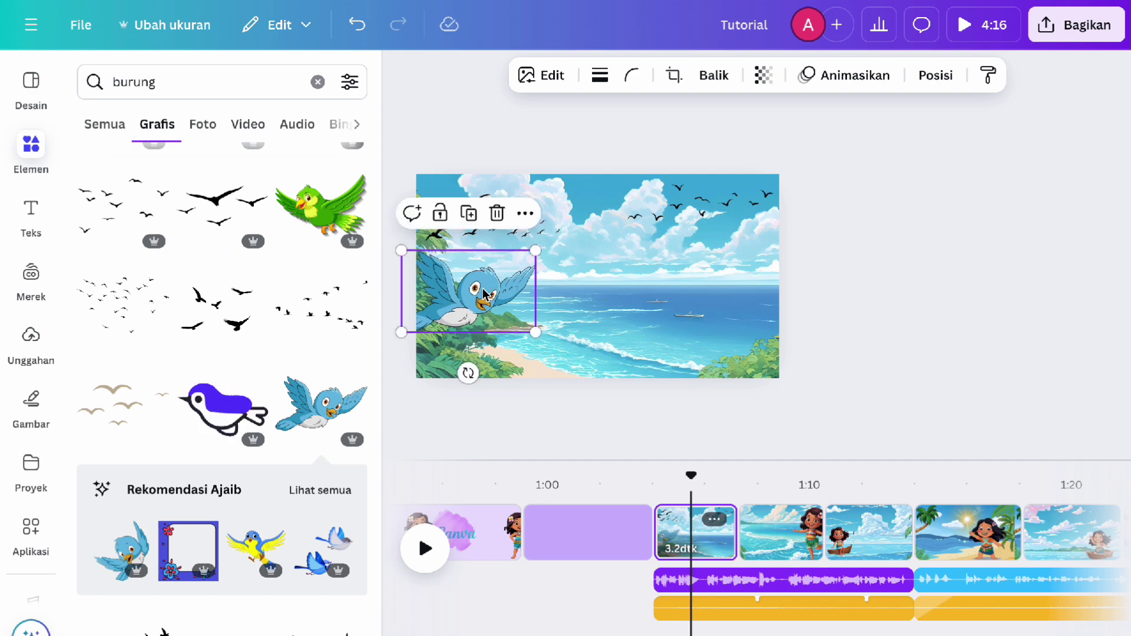
Create a custom motion path carrying the blue bird rightward across the sea, with the Konstan movement style
click(865, 75)
click(249, 307)
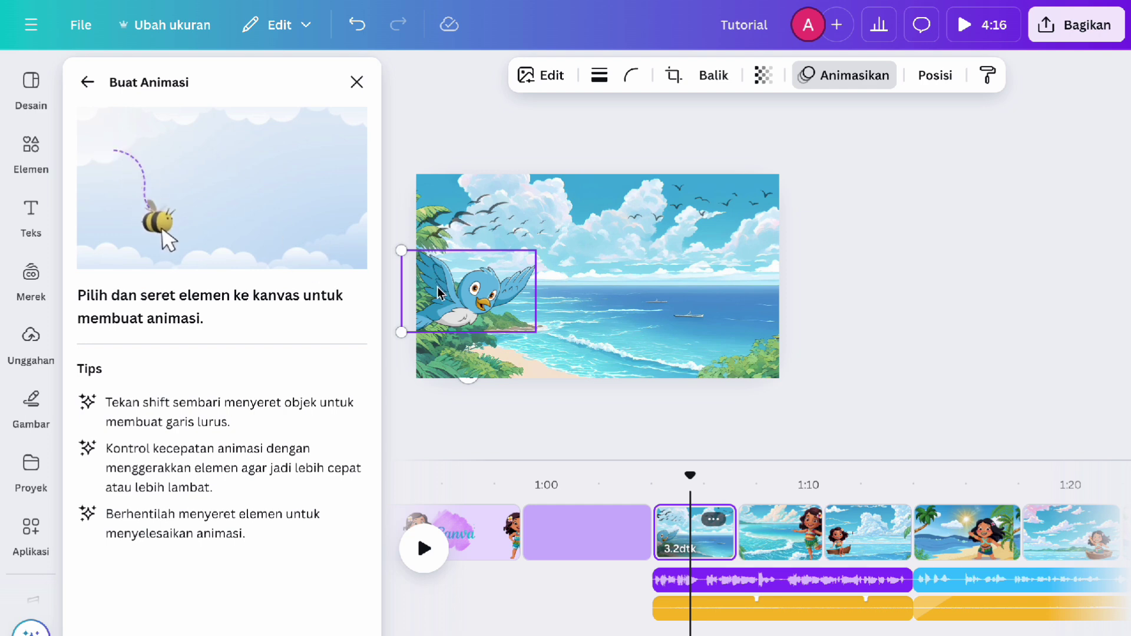
mouse_move(438, 292)
mouse_down()
mouse_move(636, 259)
mouse_move(757, 258)
mouse_up()
click(290, 154)
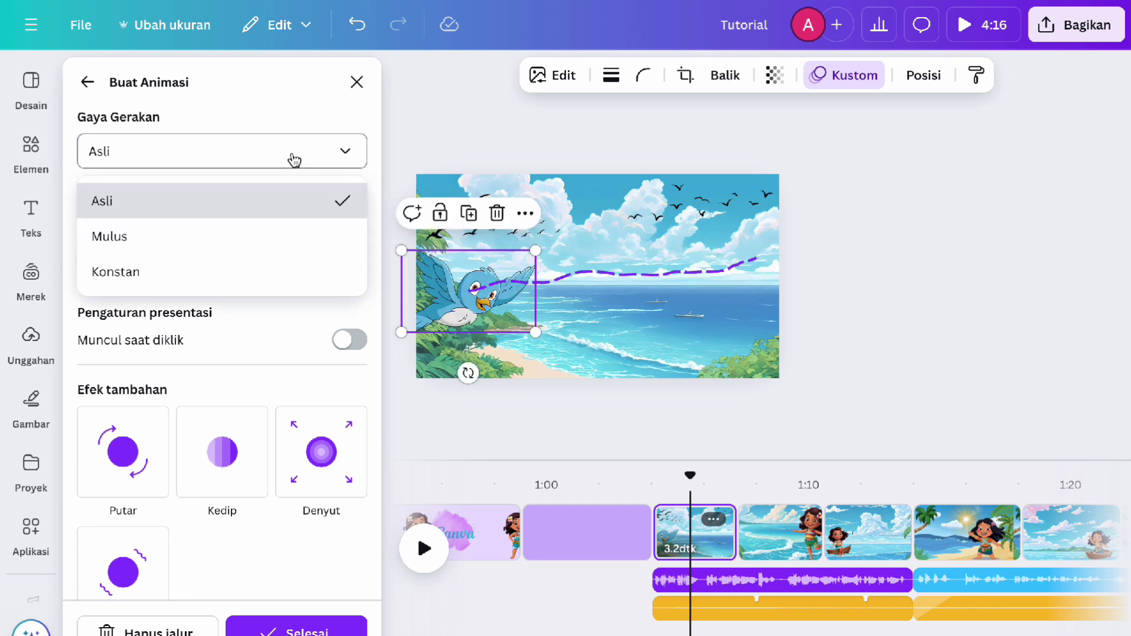
click(240, 270)
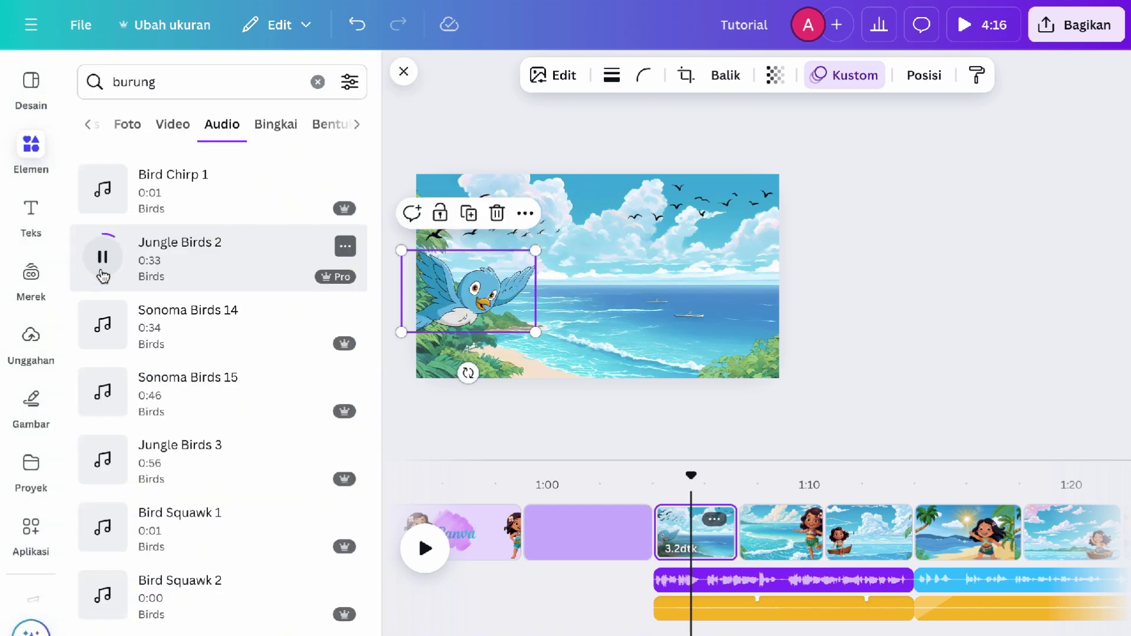
Add the Jungle Birds 2 sound and align its start with the narration and the first beach page
click(153, 269)
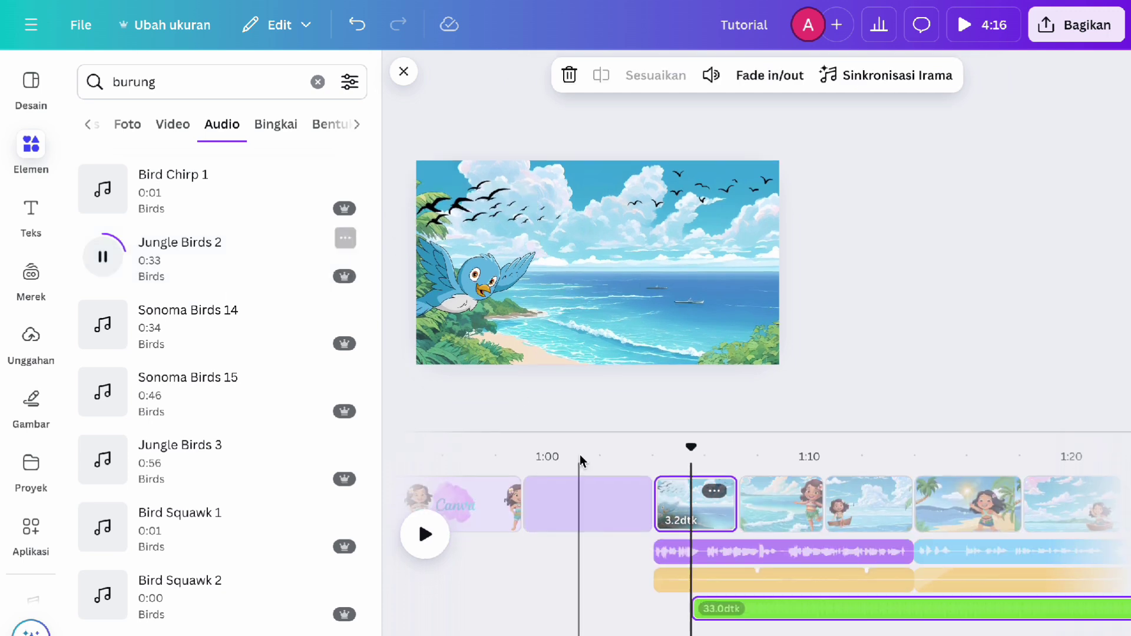
scroll(581, 462, right, 2)
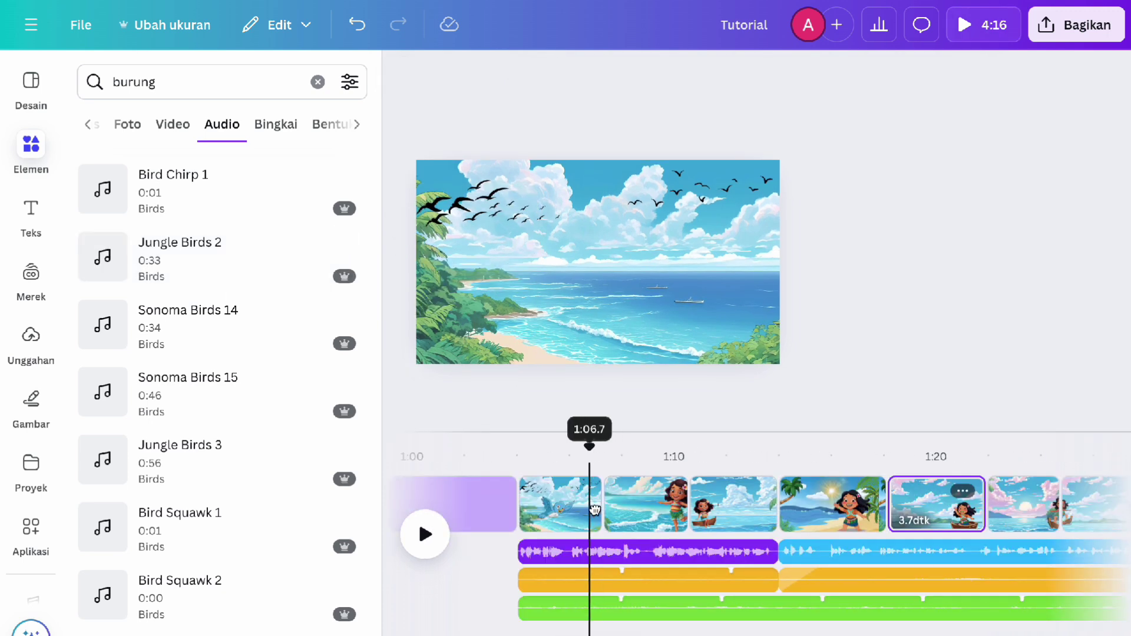
Add the Mengalir transition between the bird page and the standing-girl page, and preview it
click(606, 511)
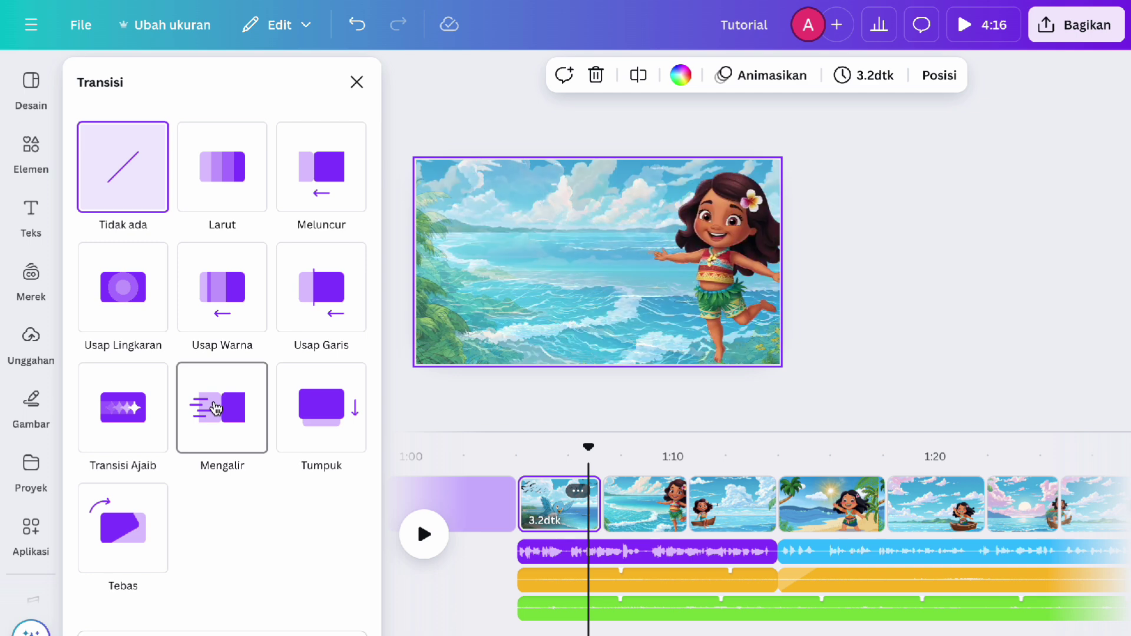
click(216, 408)
click(423, 534)
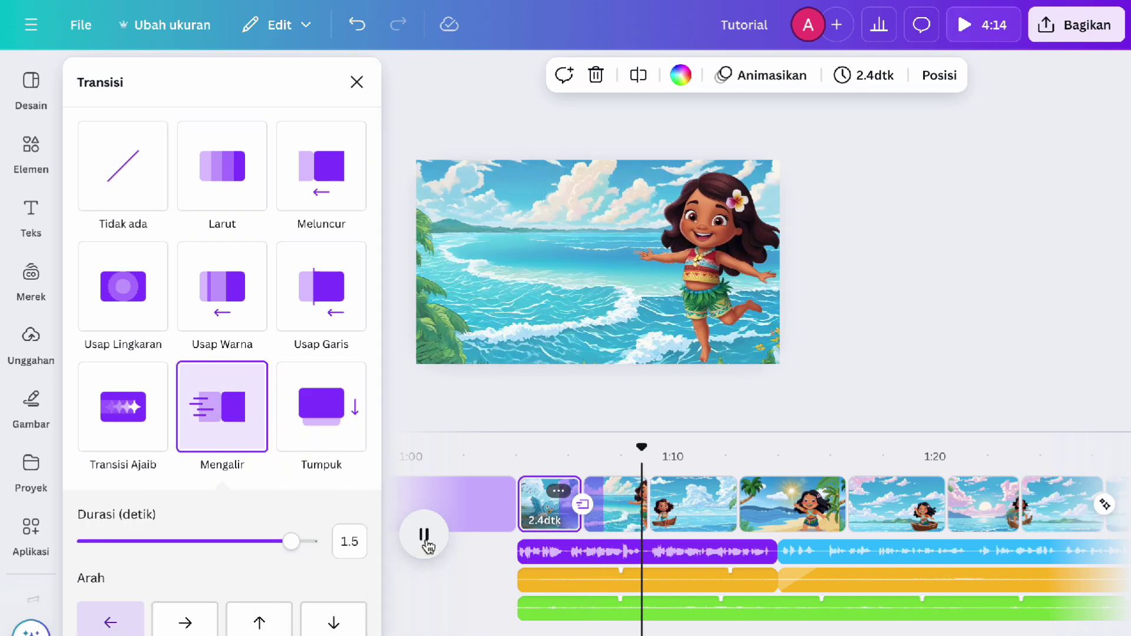
click(424, 534)
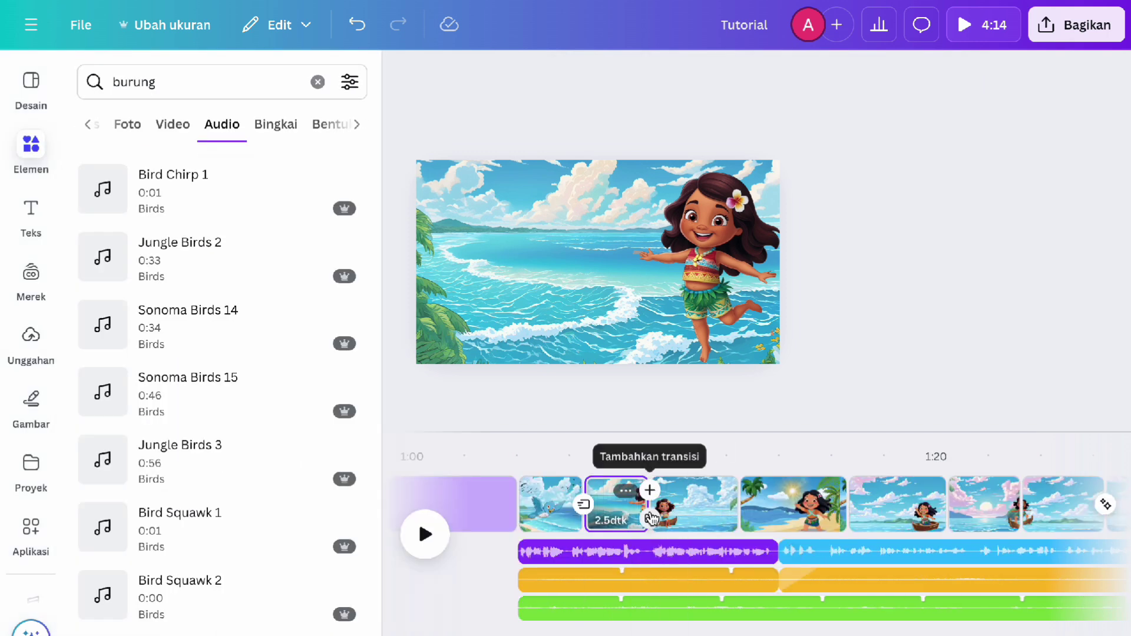
Add a transition before the boat page and an Usap Warna transition after it, coloured with blue and green sampled from the scene
click(649, 520)
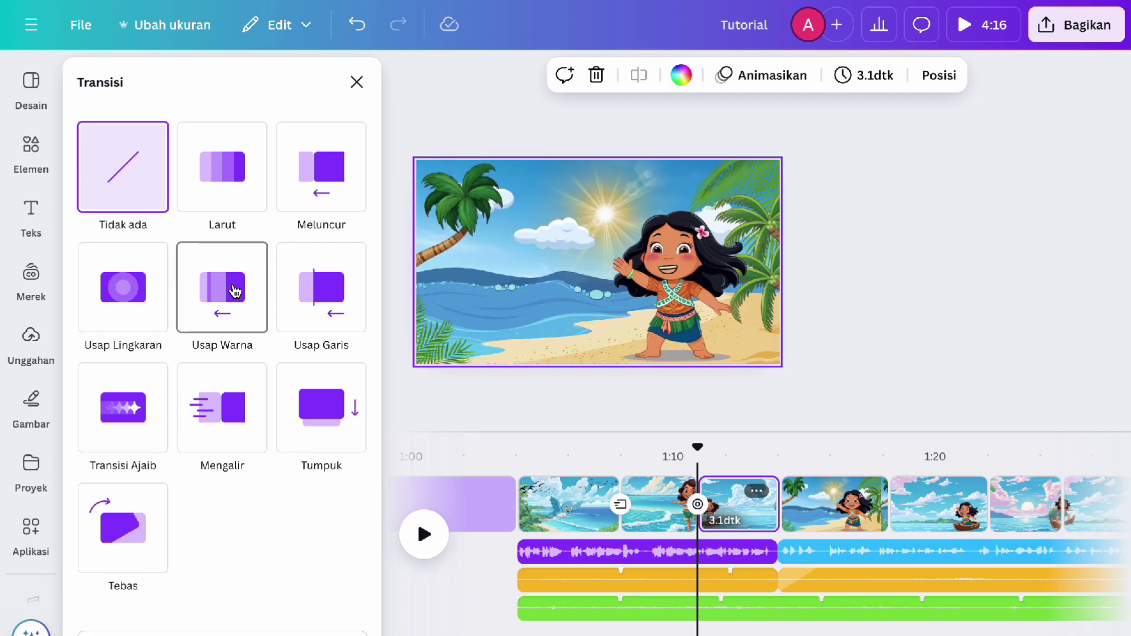
click(235, 291)
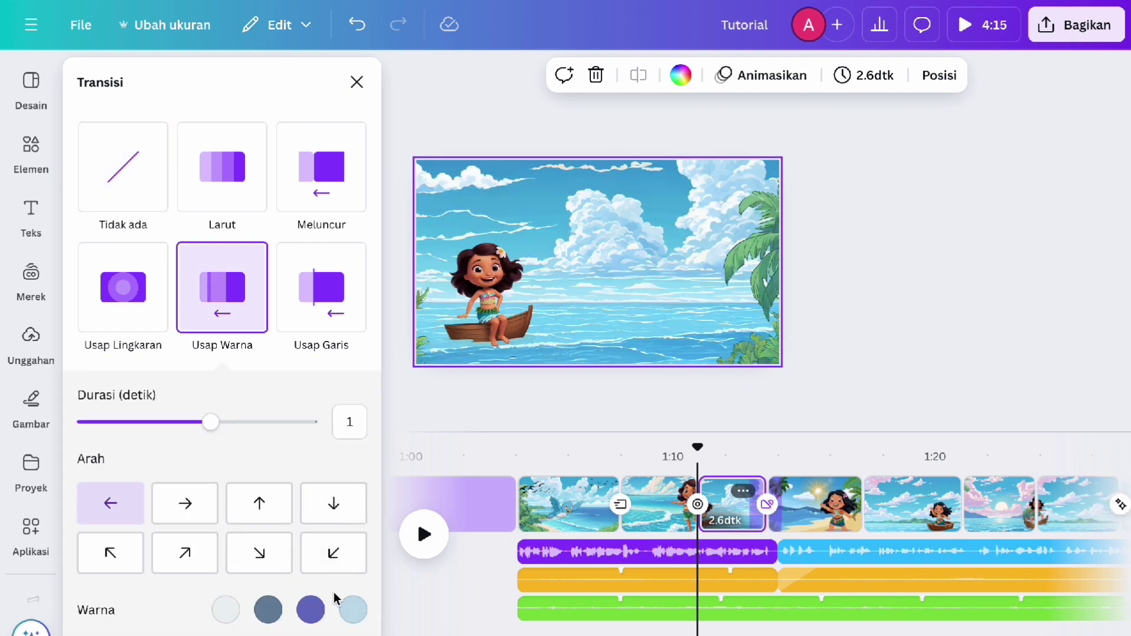
click(260, 606)
click(38, 393)
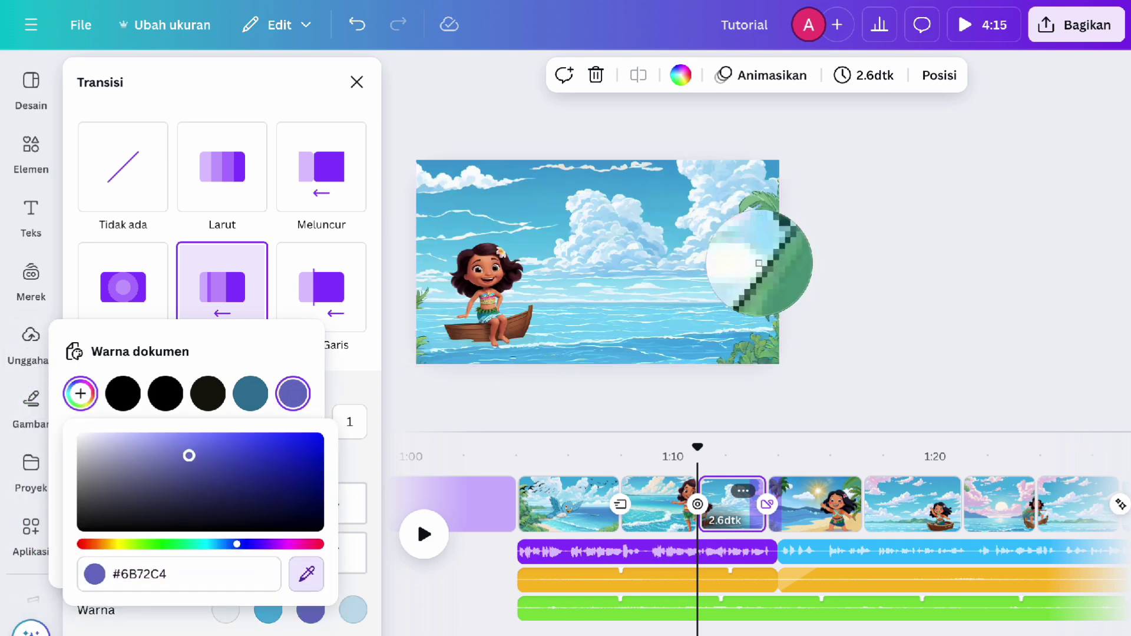
click(424, 534)
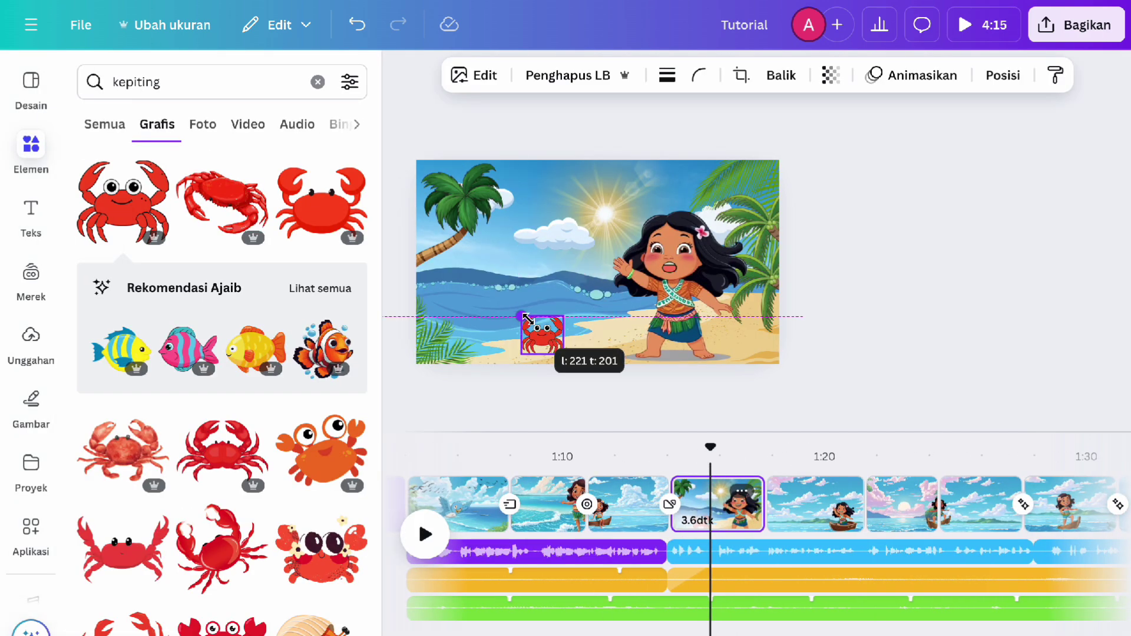
Place the red crab on the sunny beach page and animate it along a short path across the sand toward the girl
drag(528, 318, 528, 318)
scroll(532, 322, up, 4)
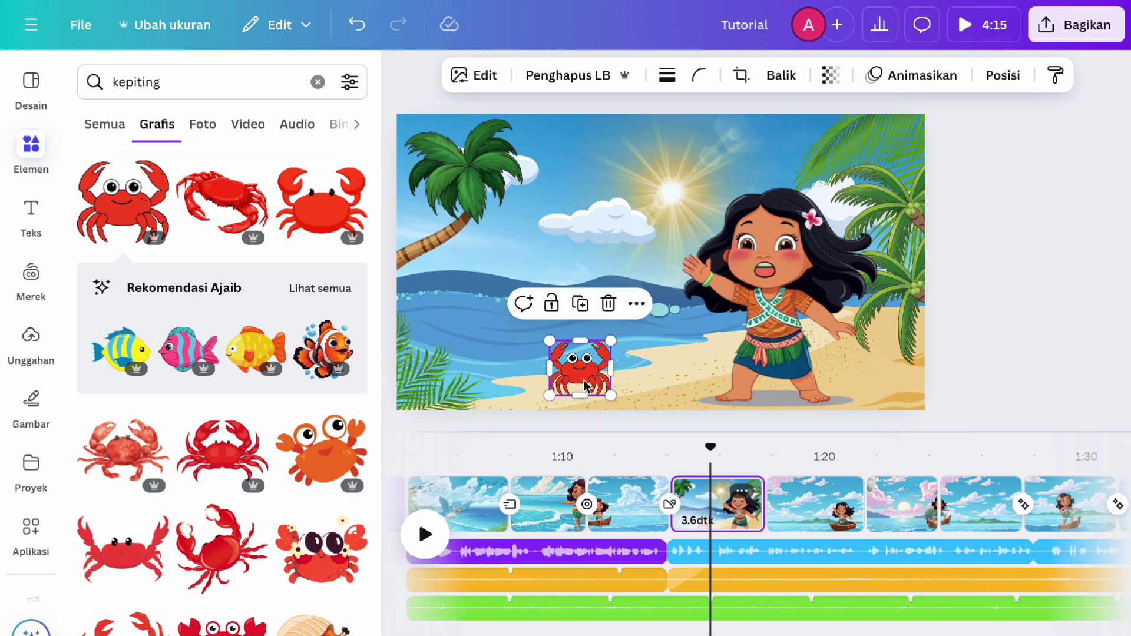
click(909, 87)
click(155, 272)
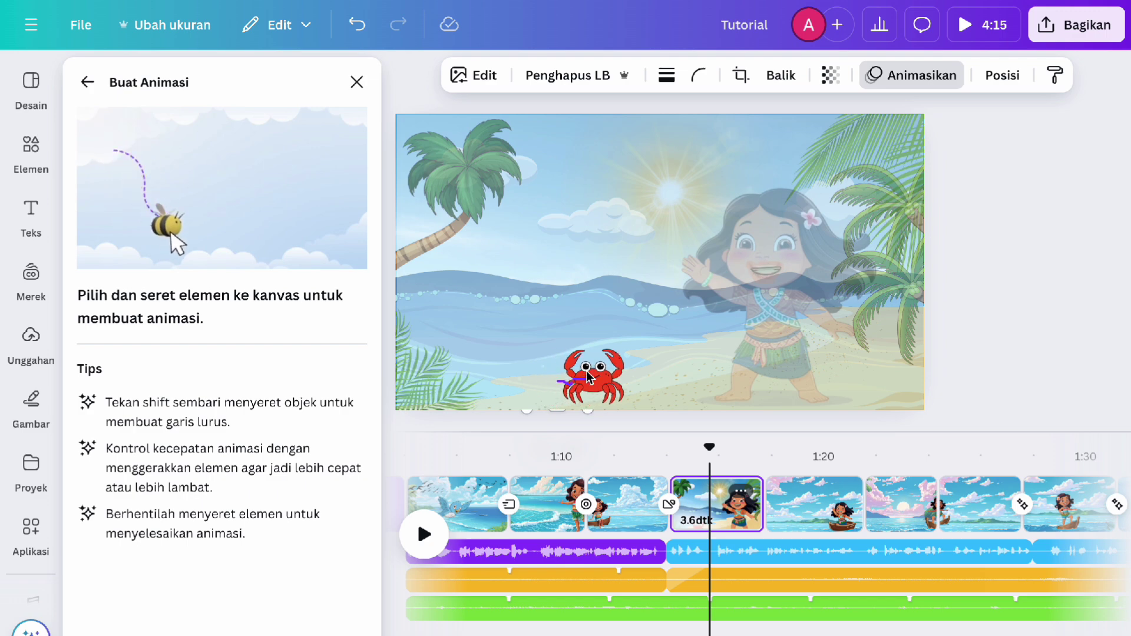
drag(627, 384, 666, 387)
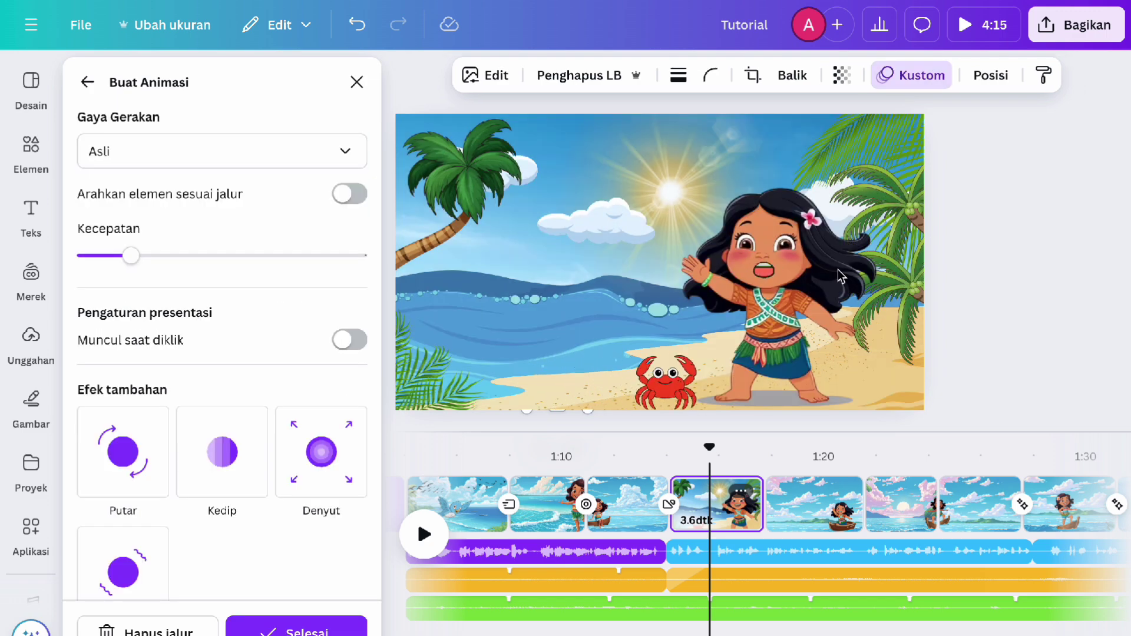
click(240, 151)
click(88, 162)
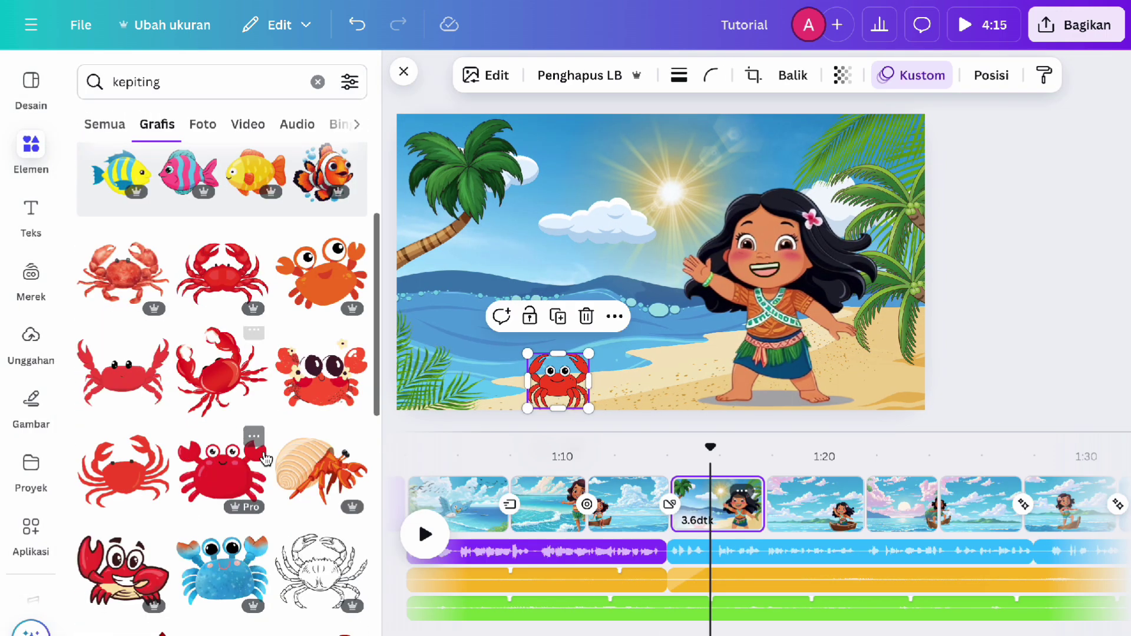
Add a small hermit crab on the sand to the right of the girl and animate it along a short rightward path
drag(321, 321, 752, 329)
drag(798, 366, 861, 376)
drag(664, 386, 859, 386)
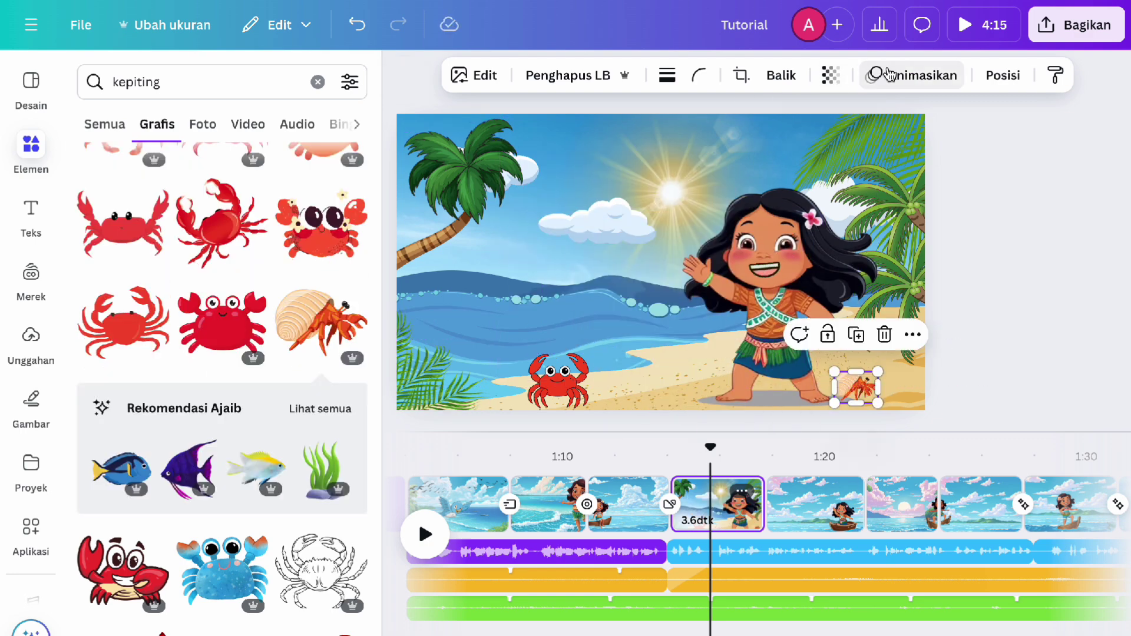
click(874, 74)
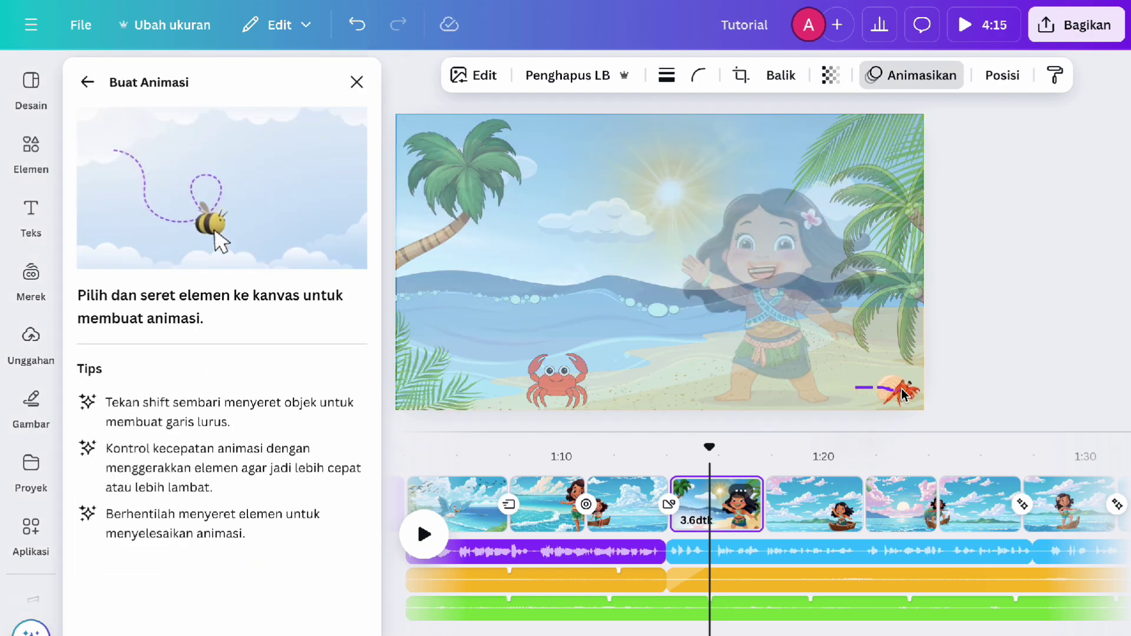
drag(903, 394, 907, 391)
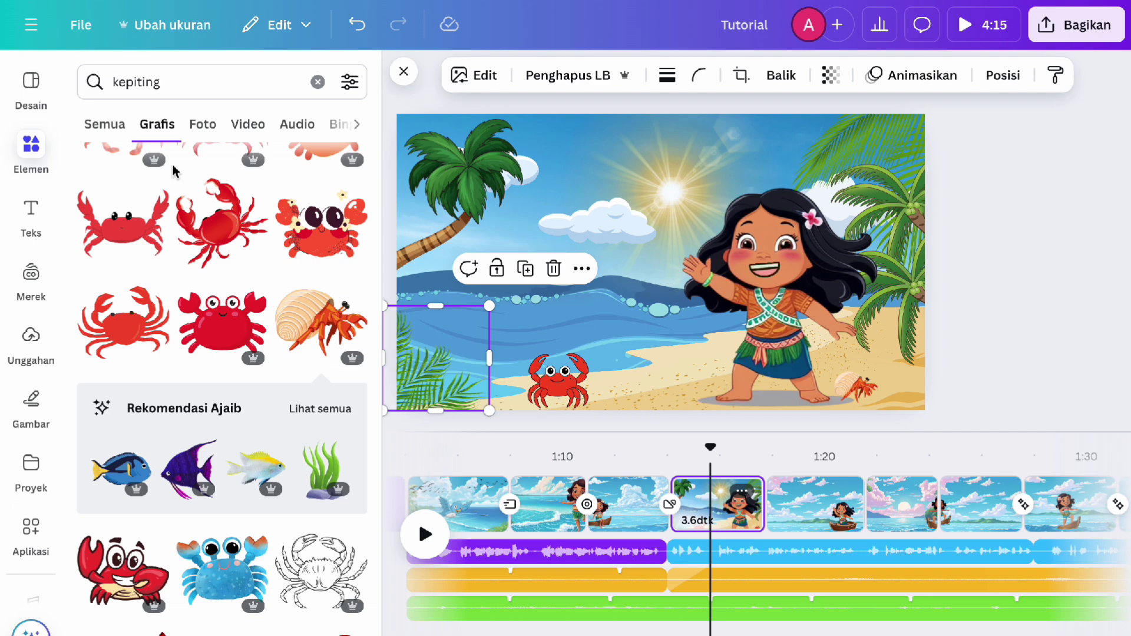
Apply the Goyang effect to the palm leaves in the beach page's lower-left corner and reduce its intensity to a low level
click(922, 75)
scroll(283, 477, down, 10)
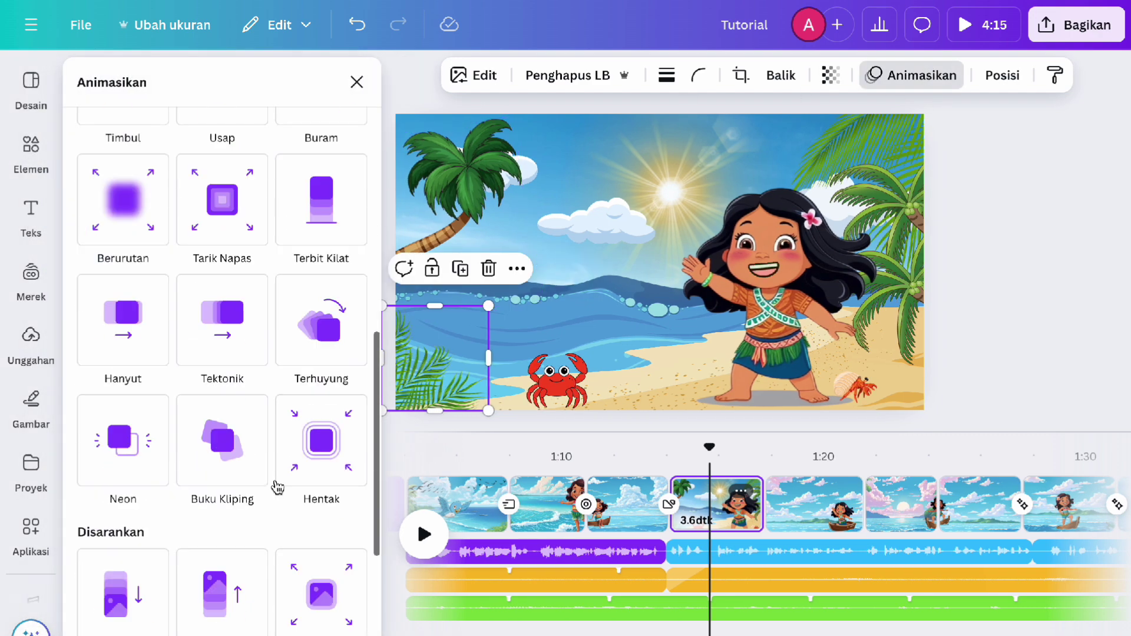
scroll(208, 603, down, 5)
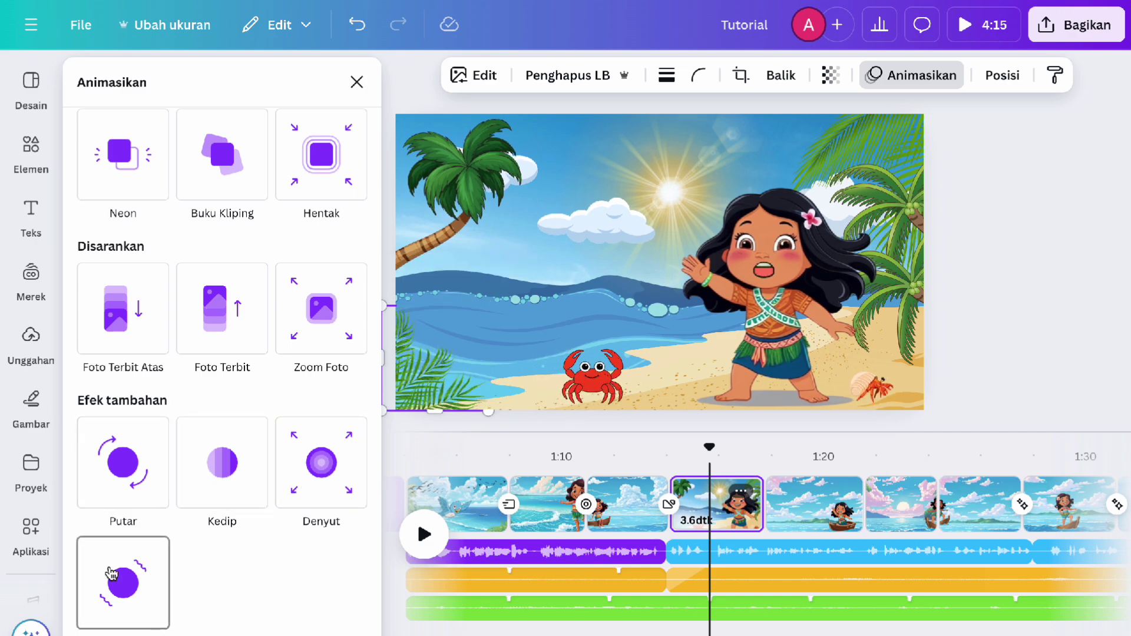
click(111, 573)
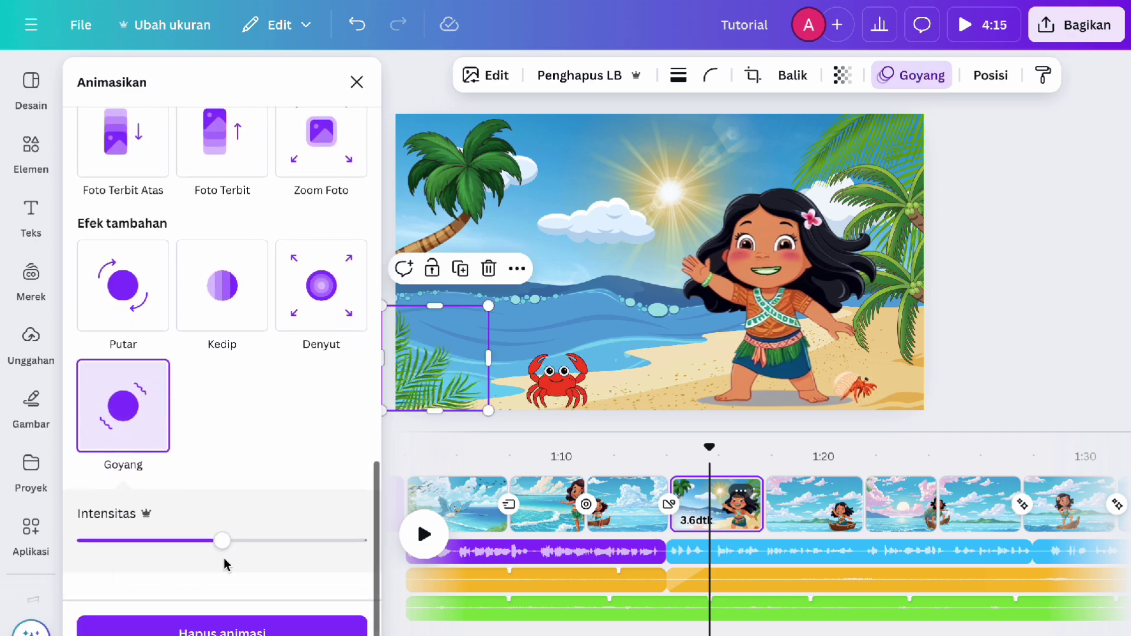
drag(224, 560, 214, 558)
drag(117, 544, 105, 542)
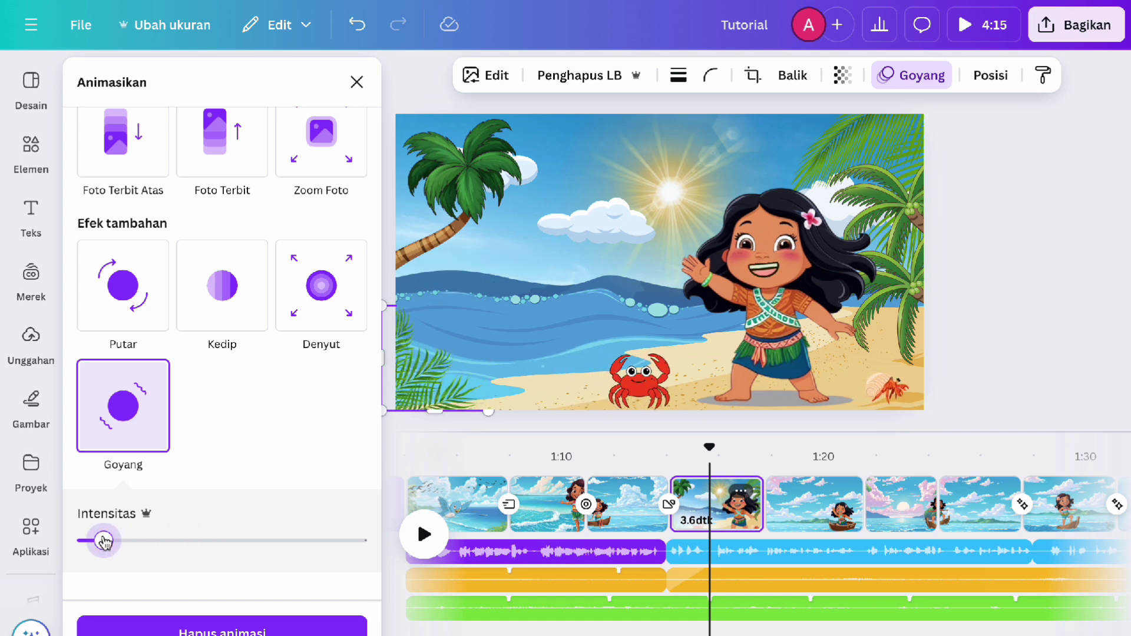
Apply the Goyang effect to the palm tree on the beach page's right side and lower its intensity to near the minimum
click(898, 246)
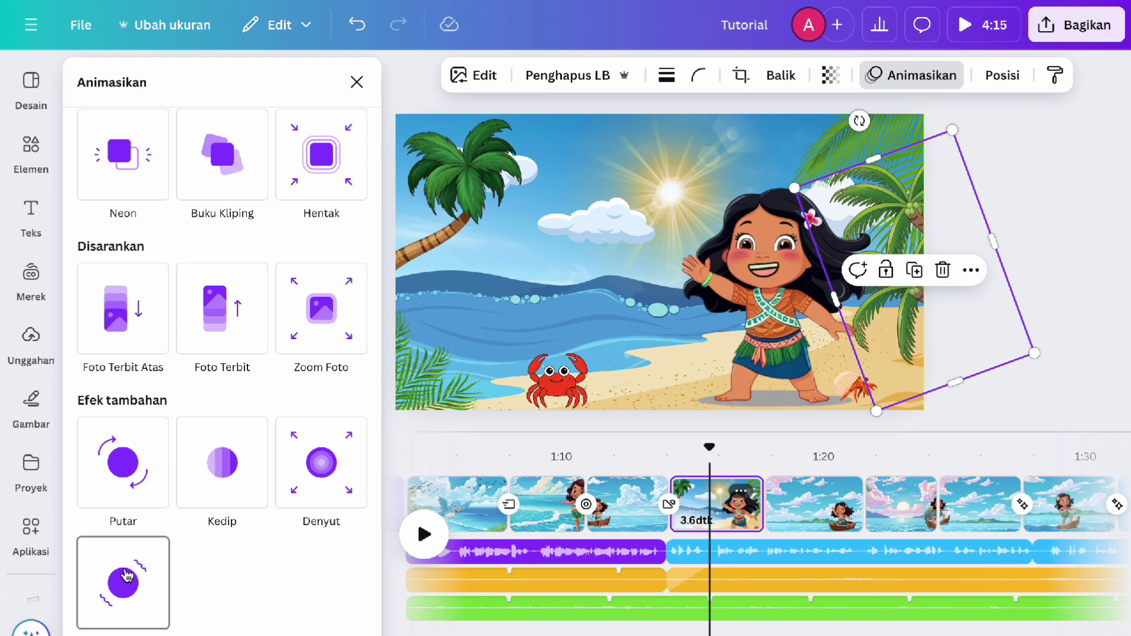
click(125, 576)
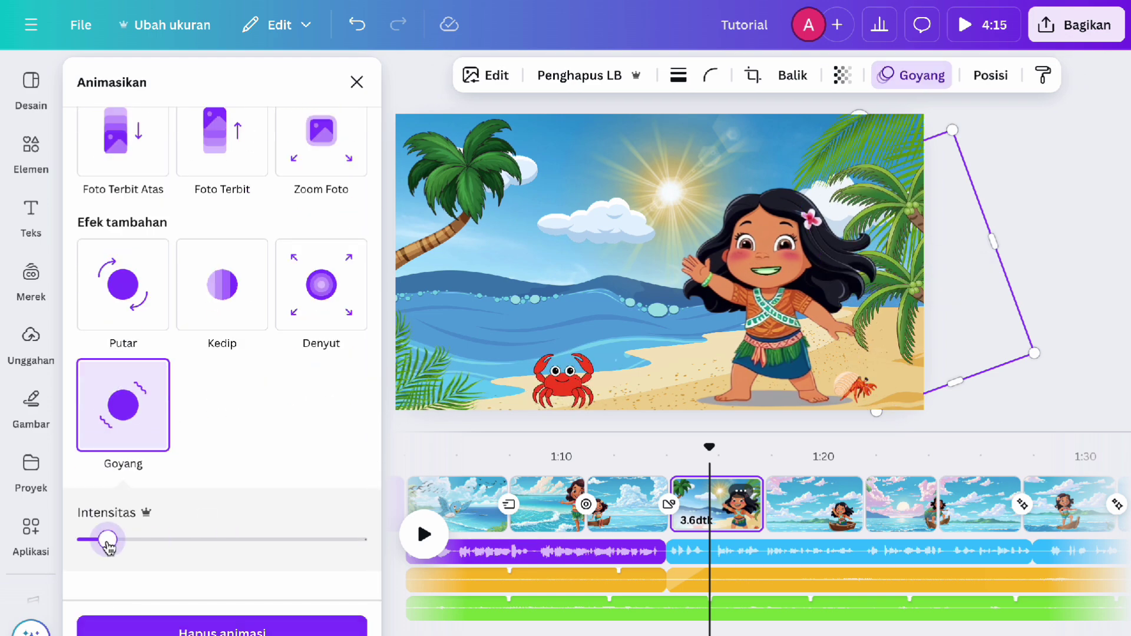
drag(108, 545, 31, 543)
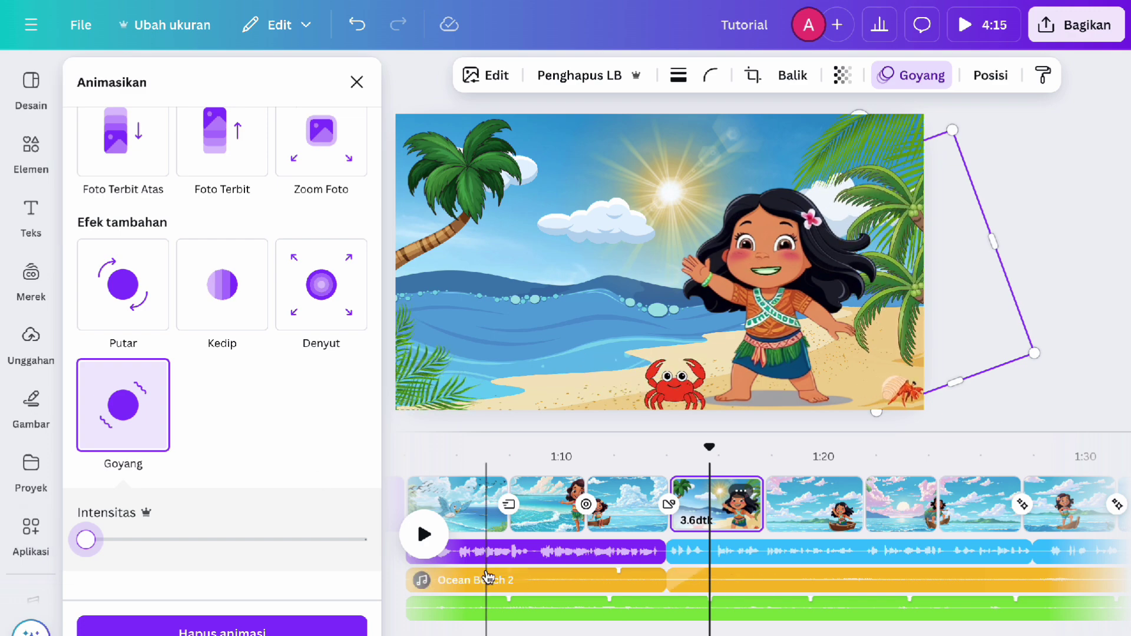
Create custom motion paths for the girl in her boat on the sunset and open-sea pages and for the turtle, and preview the animations
click(729, 323)
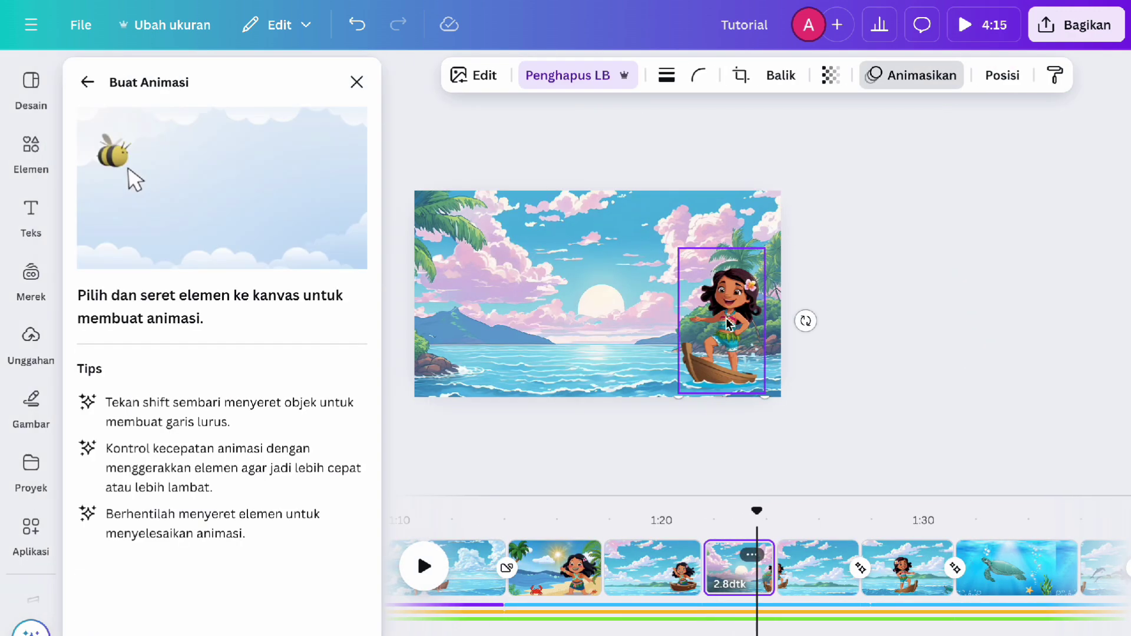
drag(645, 344, 636, 345)
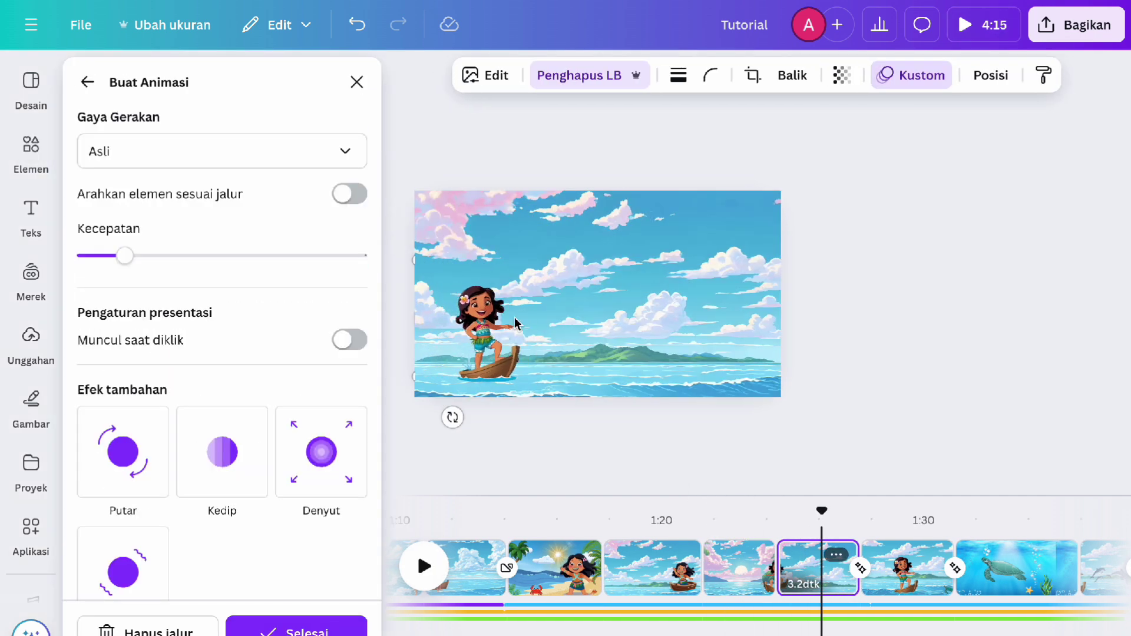
click(426, 566)
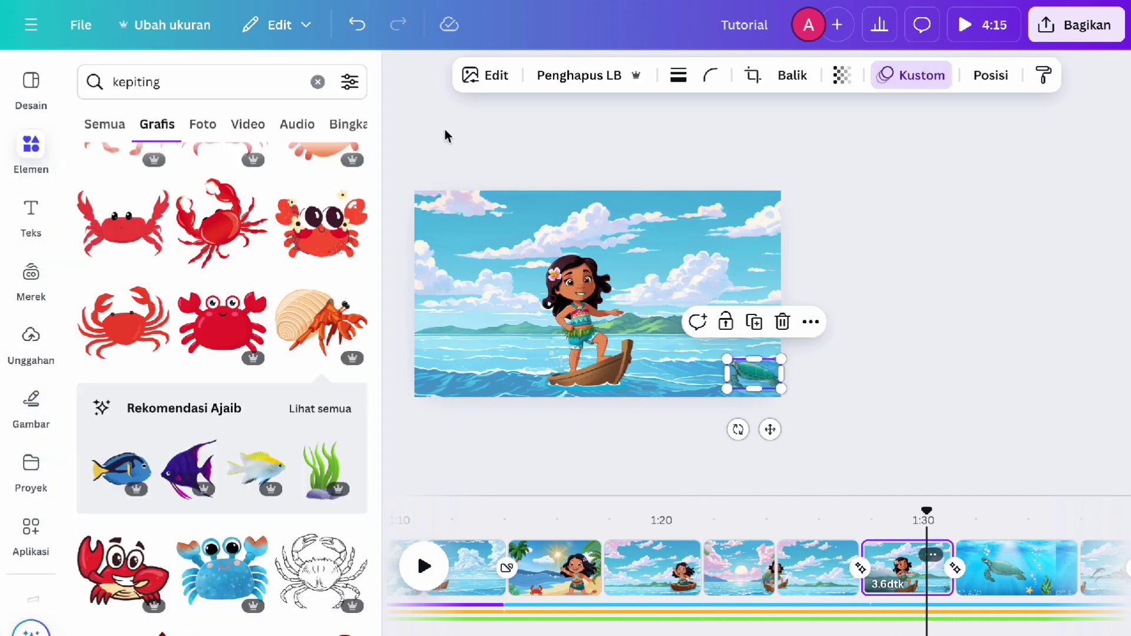
key(space)
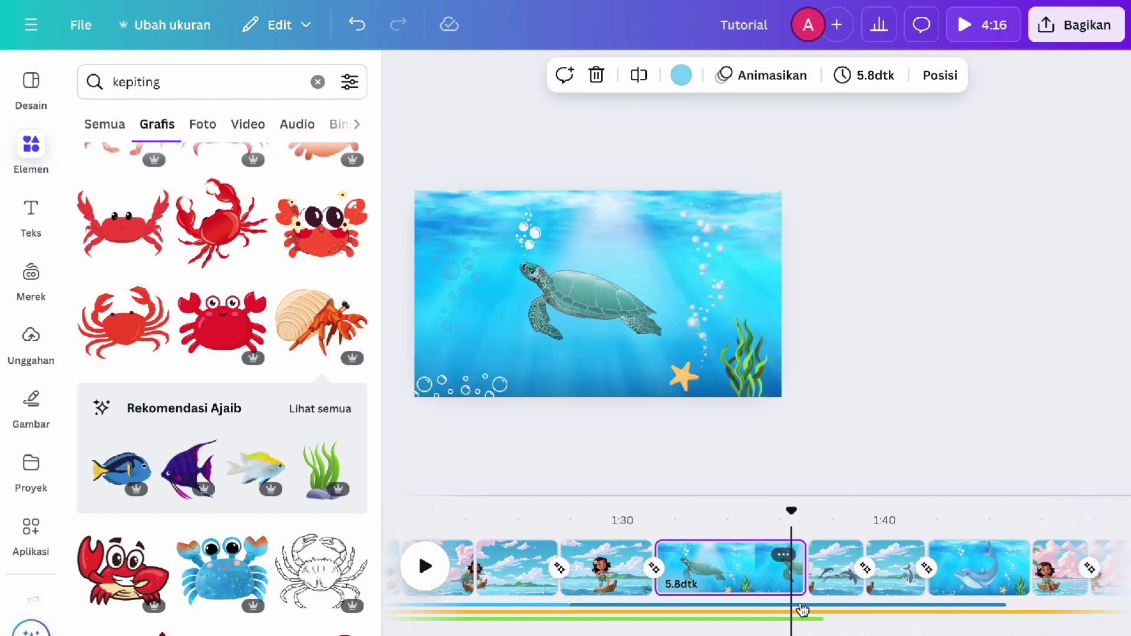
Search the audio library for "splash", add the Splash 1 sound where the dolphin dives into the sea, and preview it
click(945, 605)
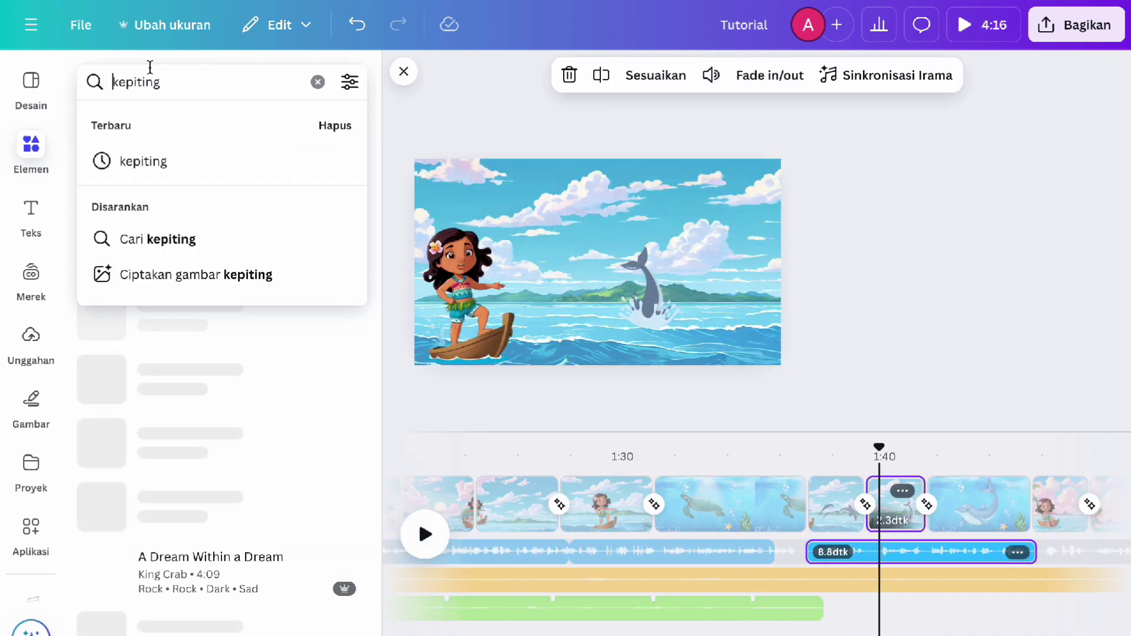
text(splash)
key(Return)
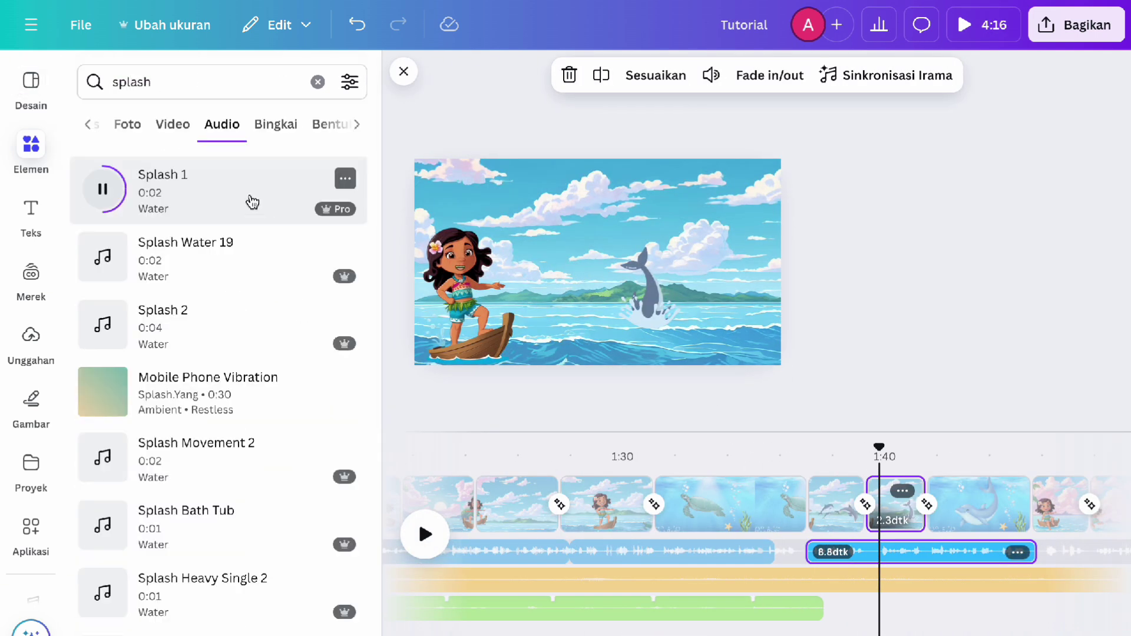
click(252, 202)
click(425, 534)
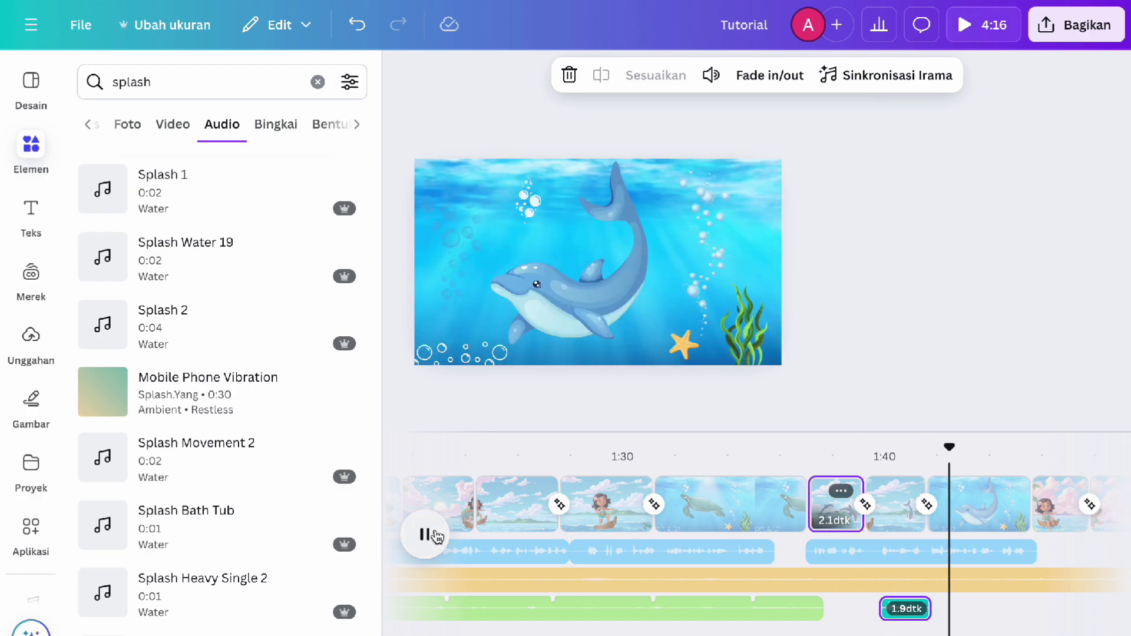
click(425, 534)
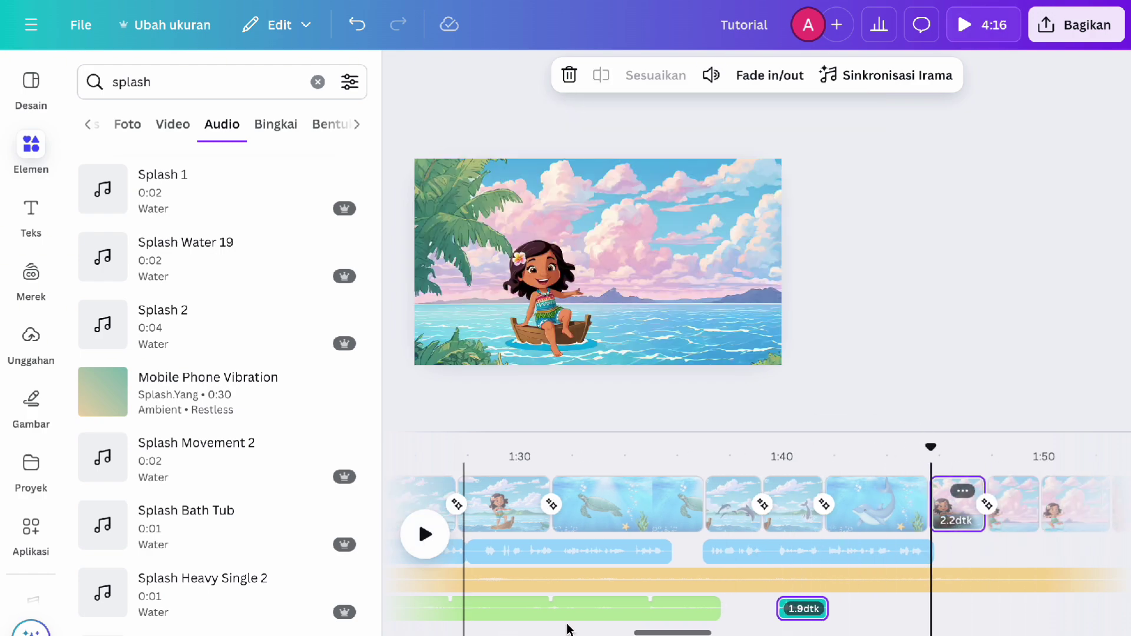
Open the animation options for the jumping girl on the page with pink clouds
click(957, 507)
click(486, 295)
click(921, 75)
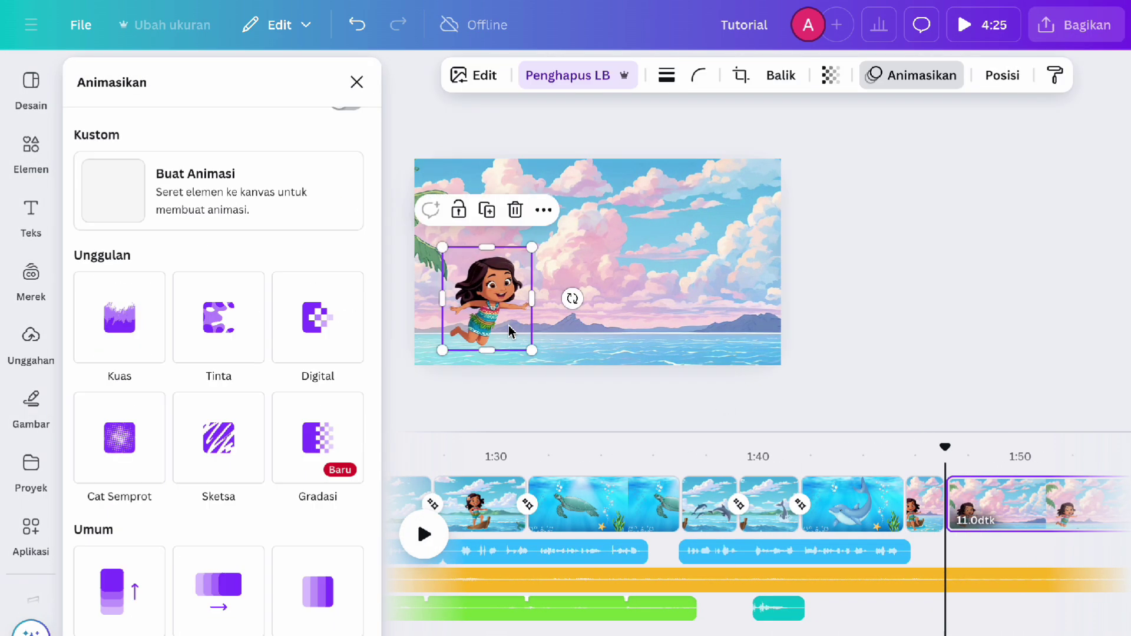
click(887, 77)
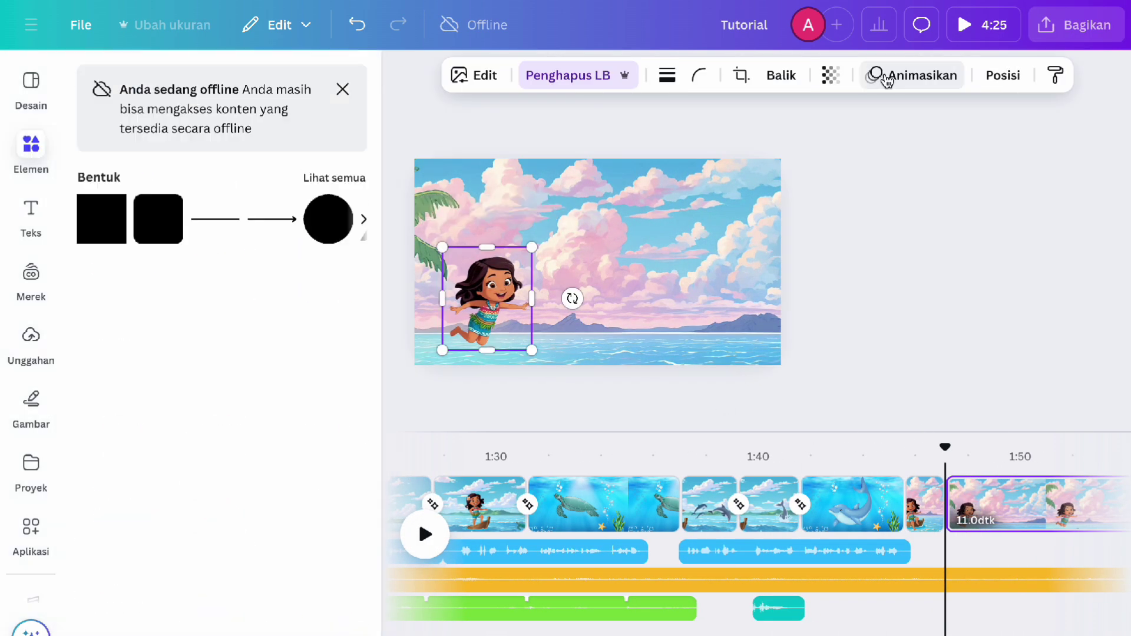